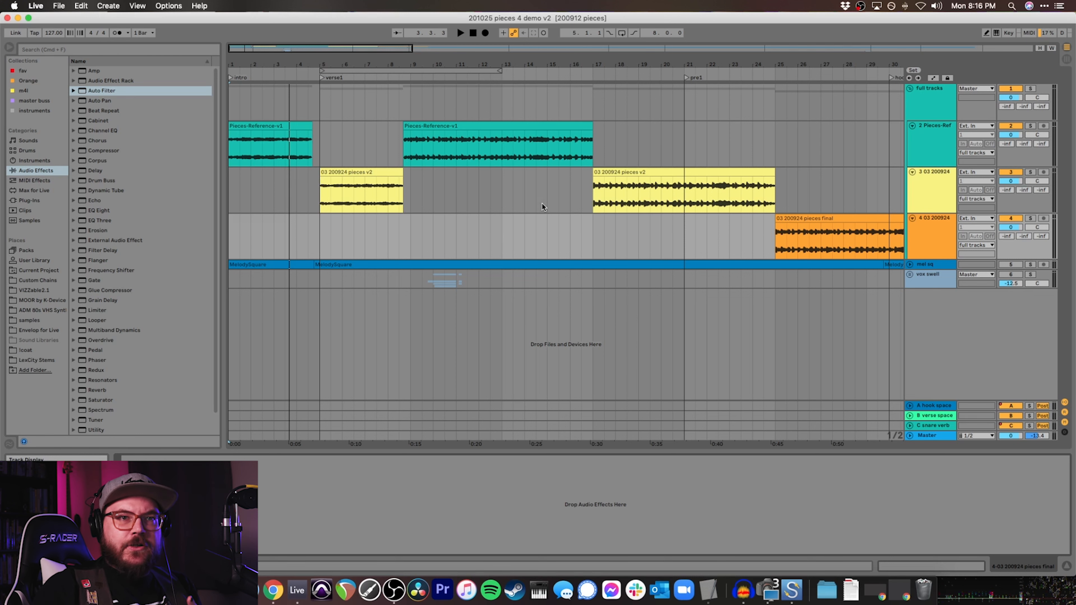
# - Check the clip gain of the pieces v2 clip at bar 17, then of the 03 200924 pieces final clip
pyautogui.hscroll(5, 543, 207)
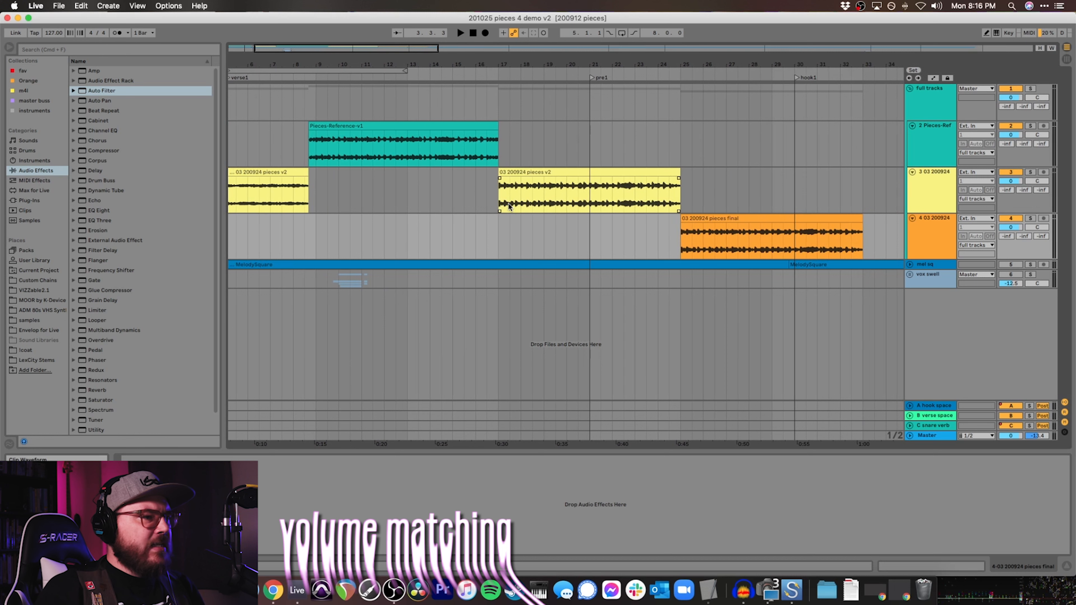
pyautogui.doubleClick(517, 174)
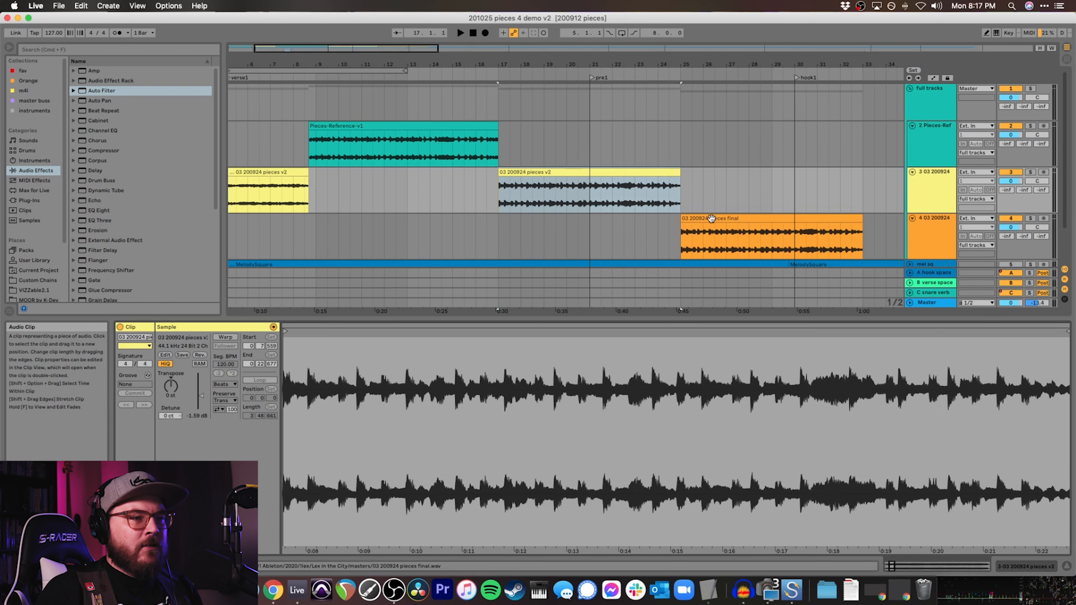
pyautogui.click(697, 221)
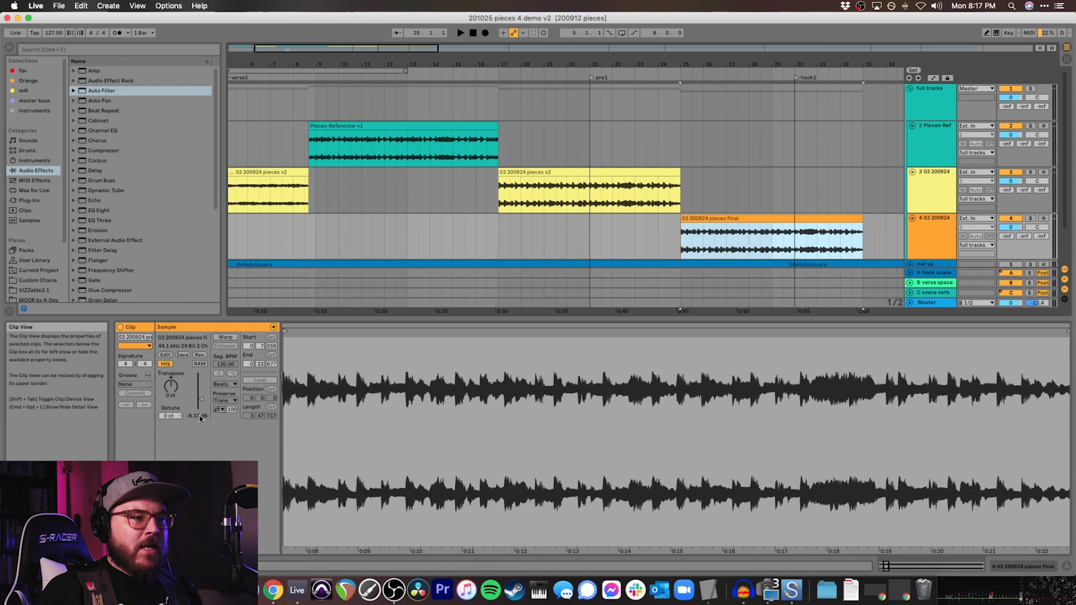
pyautogui.click(498, 227)
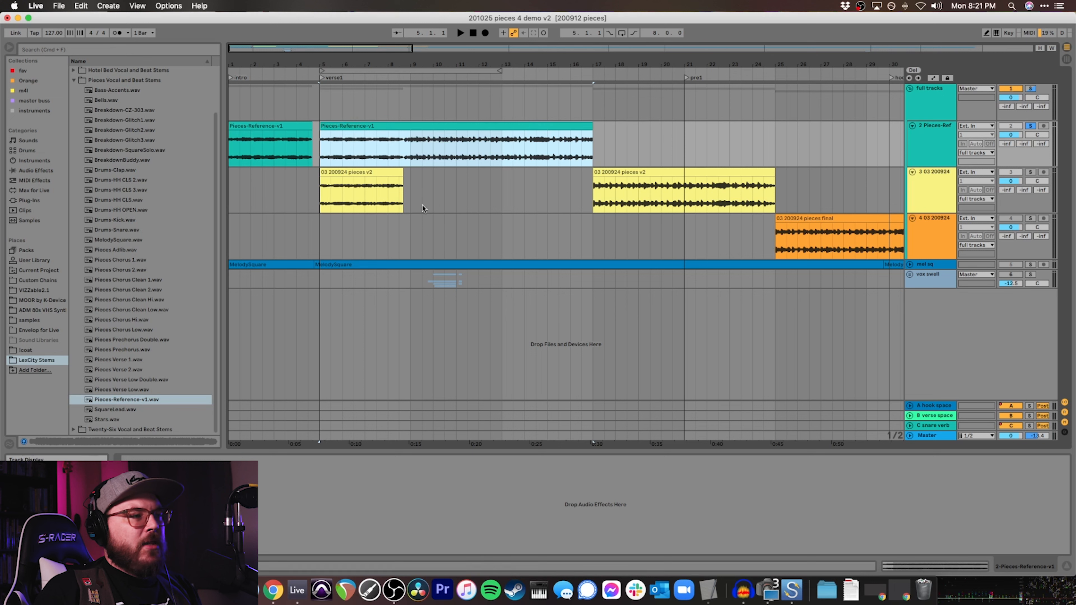
# - Deactivate the 03 200924 pieces v2 clip at the start of verse1 and unsolo the Pieces-Reference track
pyautogui.click(393, 178)
pyautogui.press('0')
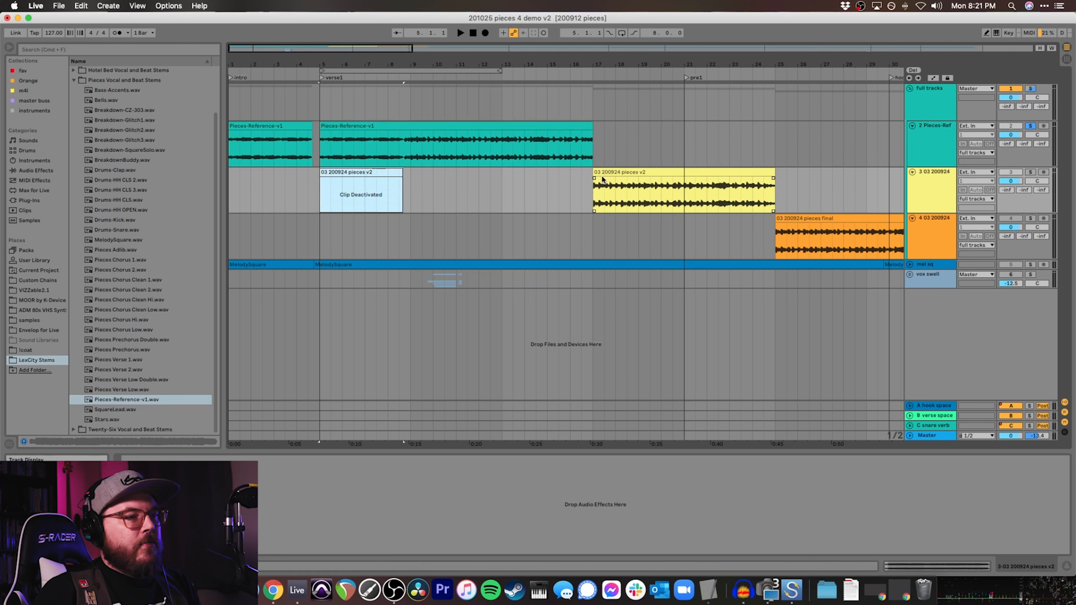
pyautogui.click(602, 177)
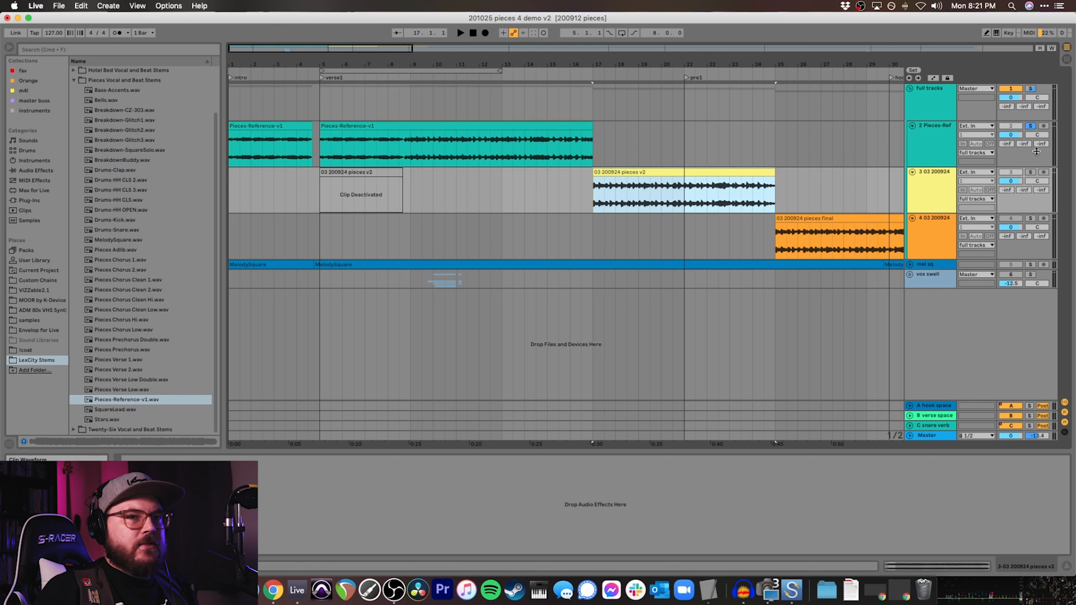
pyautogui.click(1035, 126)
# - Play the arrangement from the start of the verse1 Pieces-Reference-v1 clip through into the 03 200924 pieces v2 clip
pyautogui.click(475, 125)
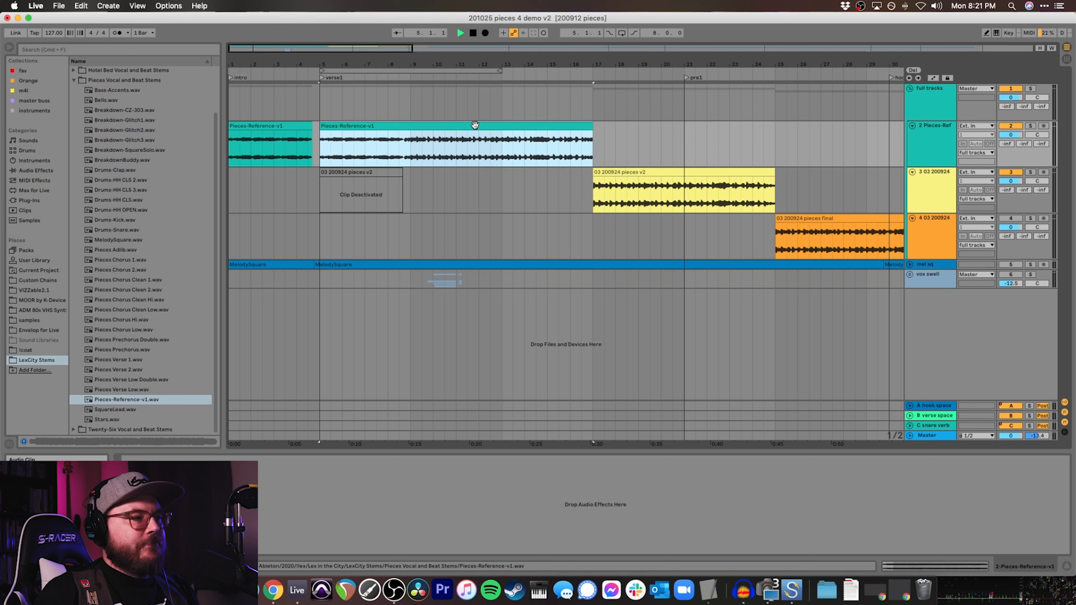
pyautogui.press('space')
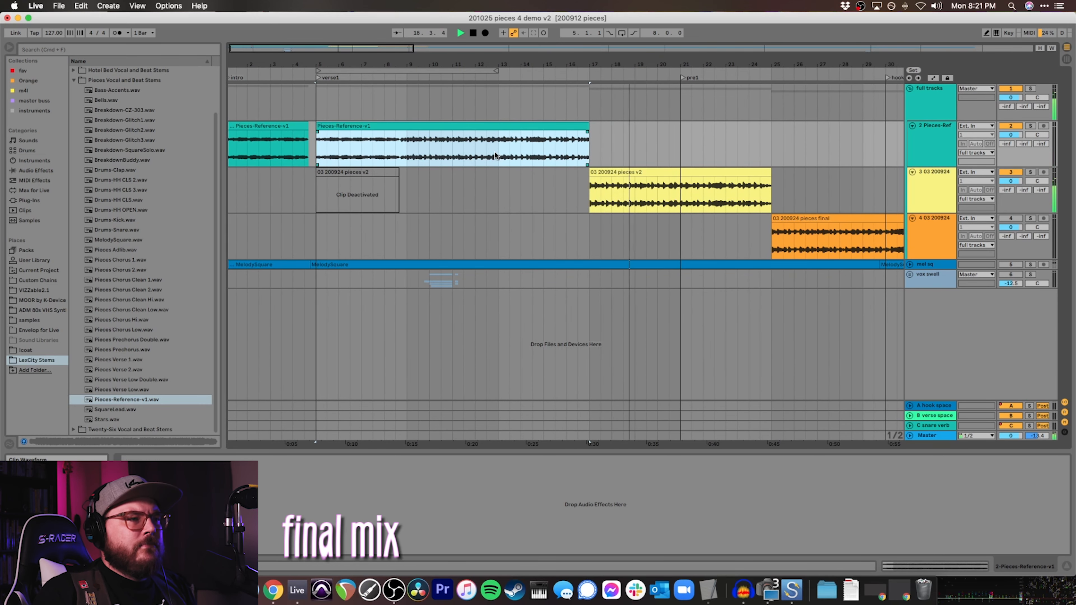
pyautogui.hscroll(4, 496, 155)
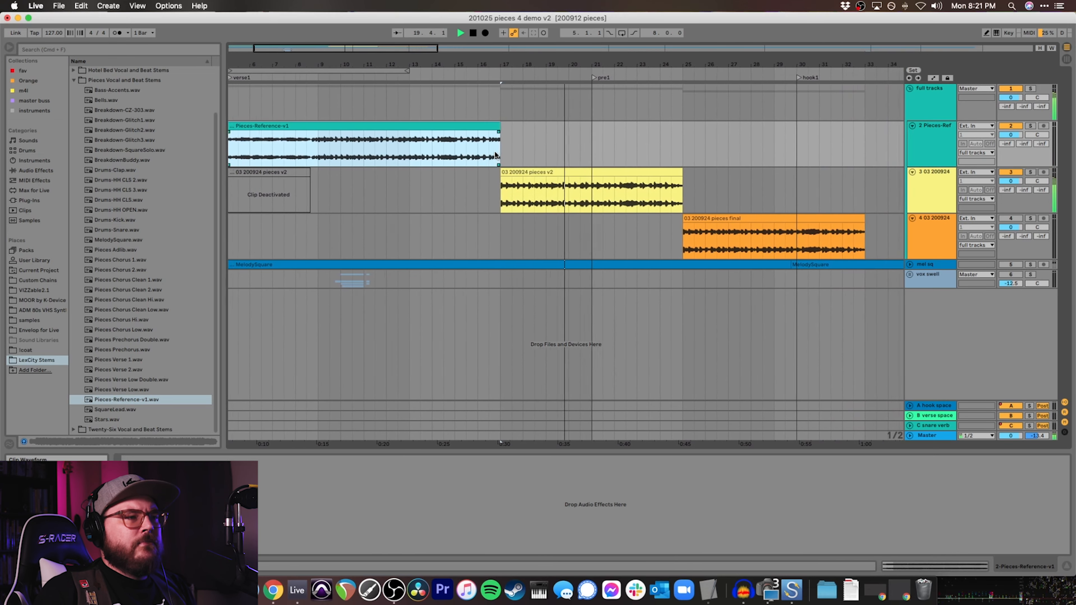
pyautogui.hscroll(1, 496, 156)
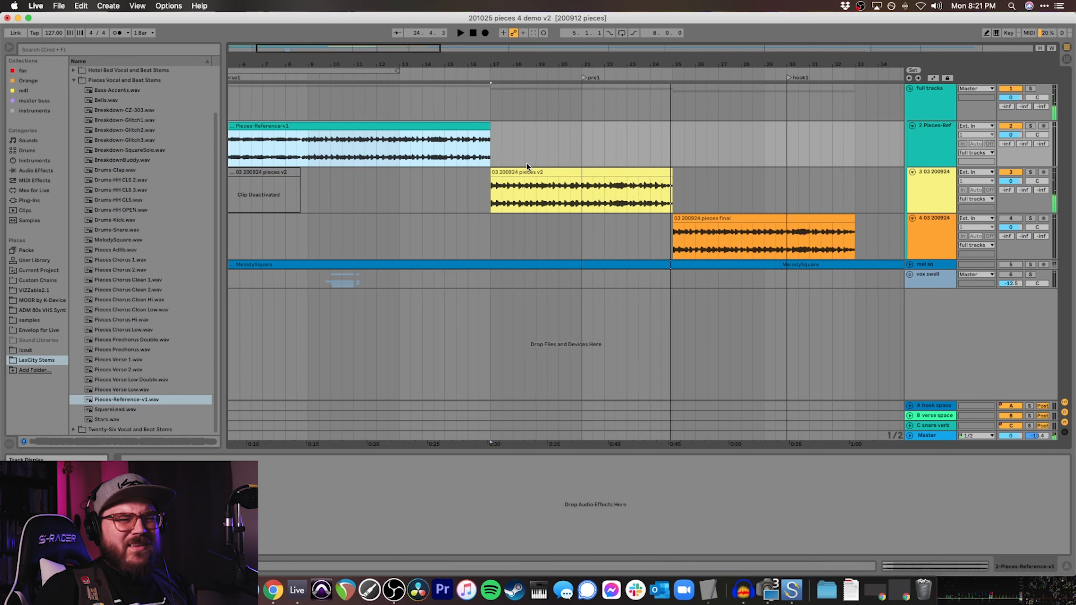
# - Play Pieces-Reference-v1 from bar 9, then compare it with the 03 200924 pieces v2 clip from bar 17
pyautogui.hscroll(-5, 526, 162)
pyautogui.click(508, 170)
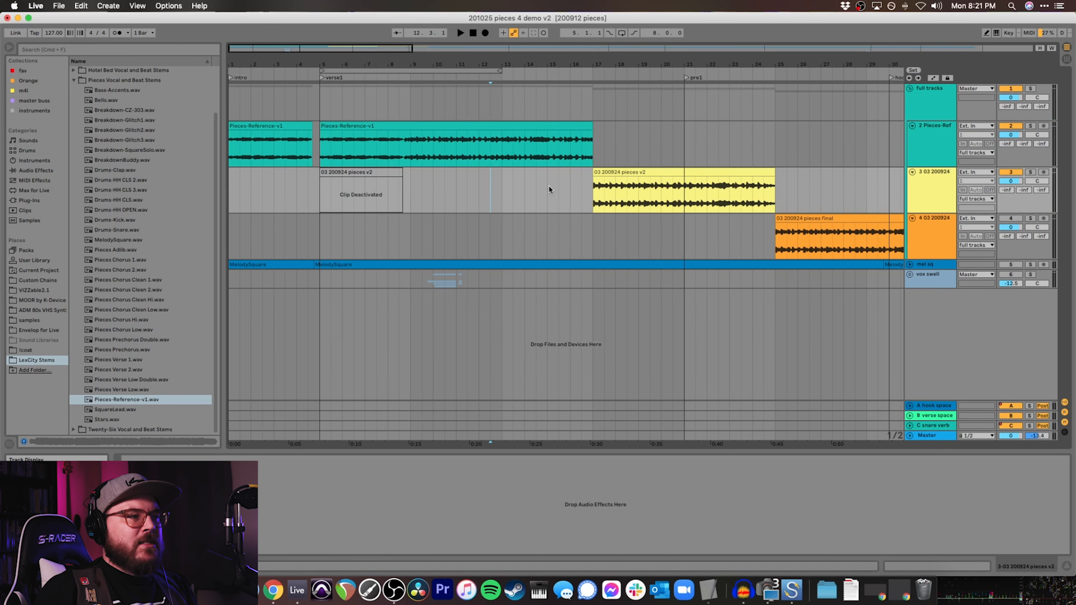
pyautogui.click(334, 125)
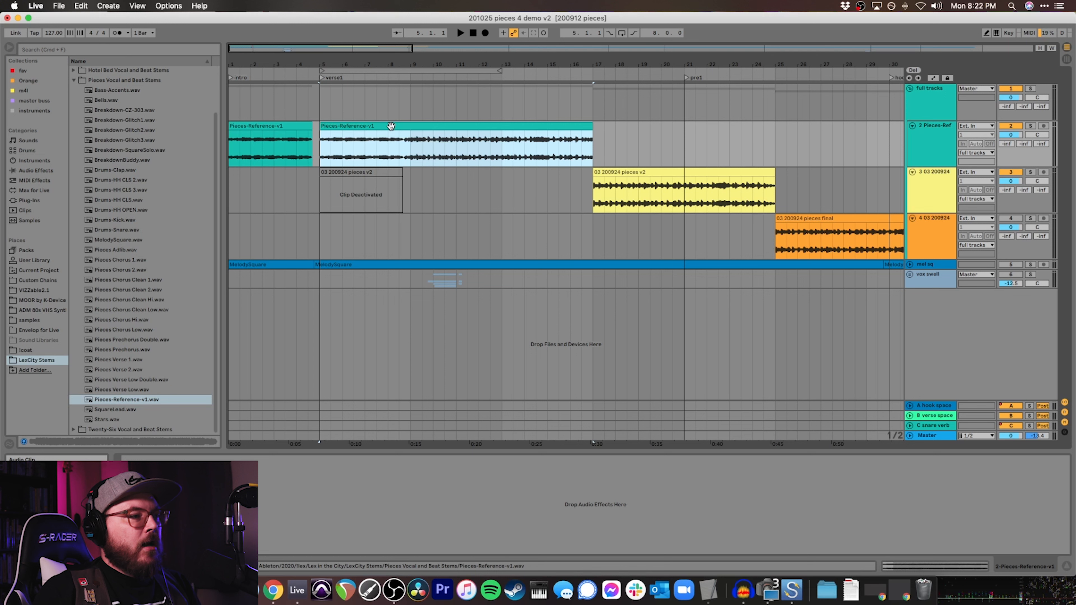
pyautogui.click(394, 140)
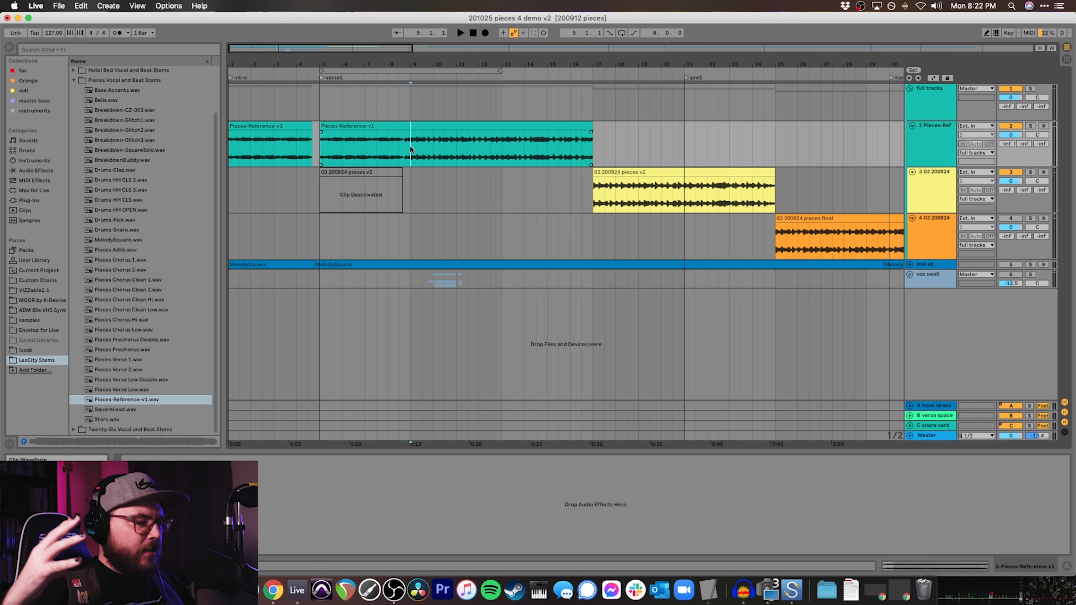
pyautogui.press('space')
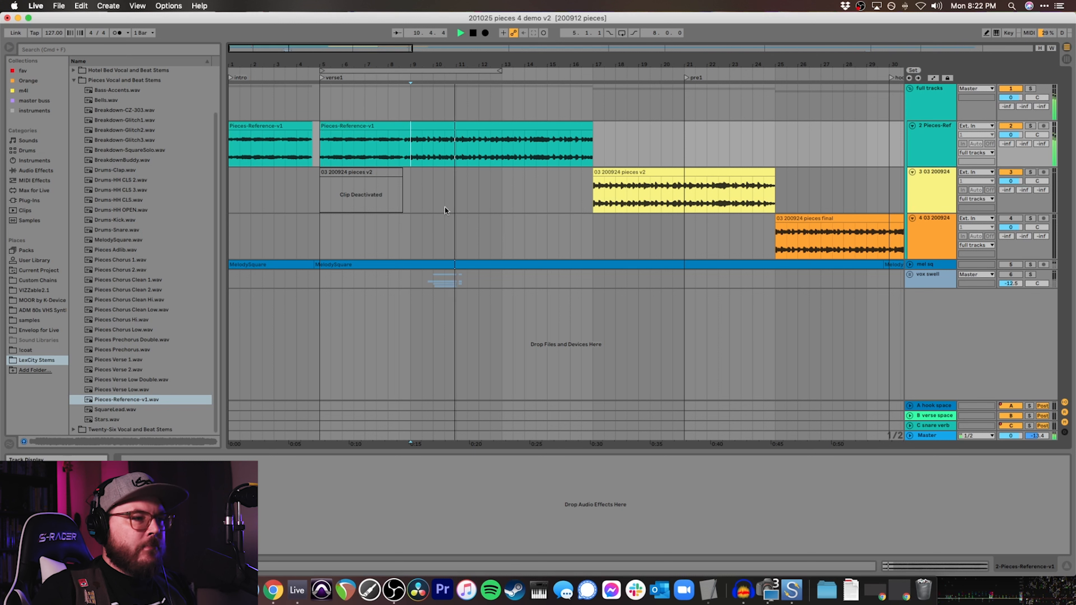
pyautogui.click(589, 199)
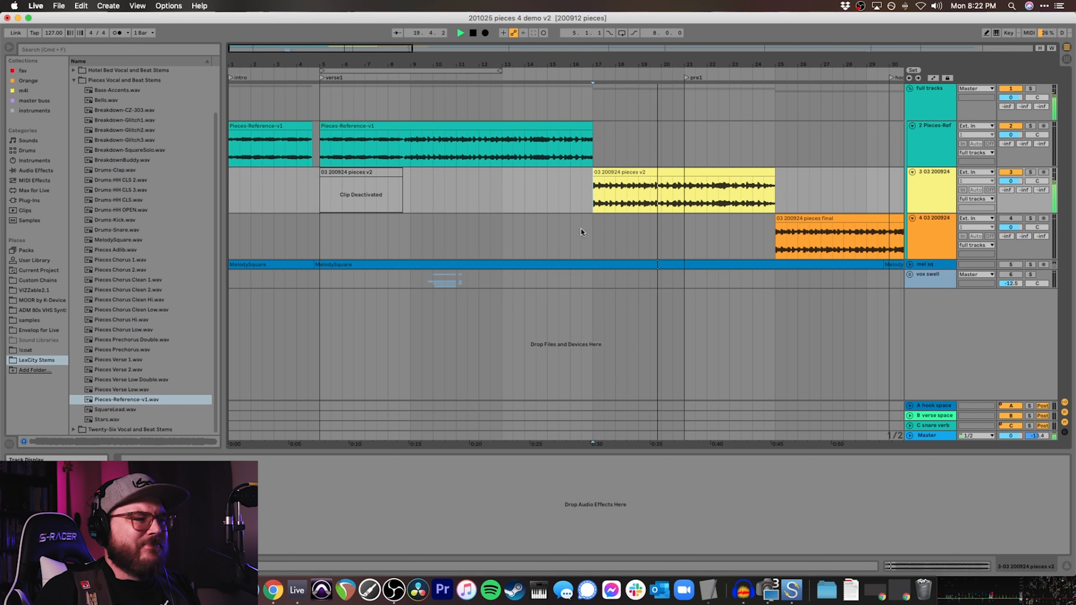
pyautogui.press('space')
# - Listen to the pieces v2 clip from the pre1 marker, then switch to the reference clip at bar 14
pyautogui.click(468, 201)
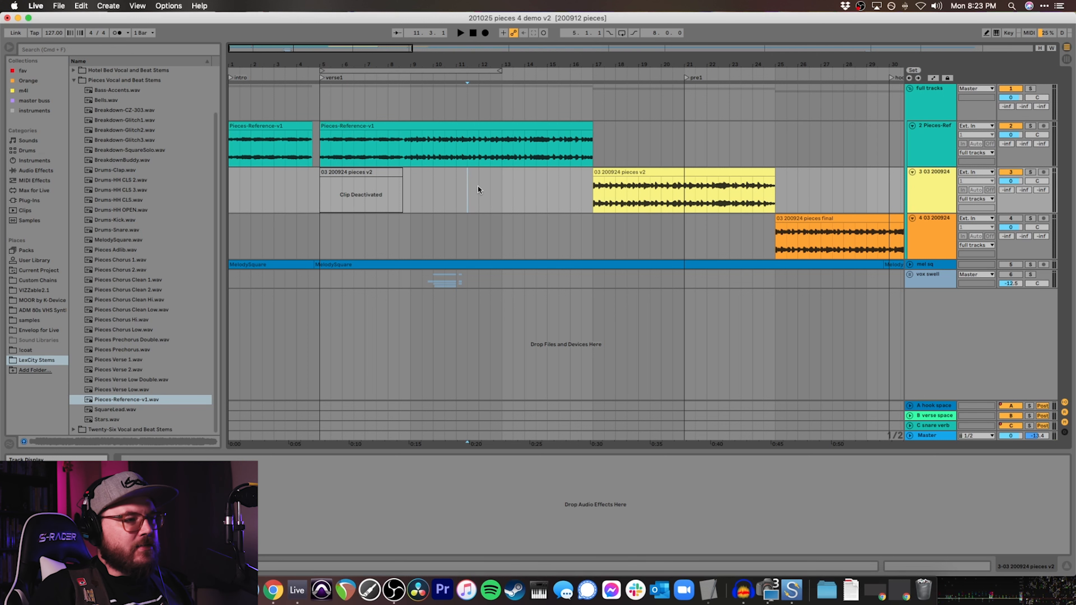
pyautogui.click(491, 158)
pyautogui.click(683, 199)
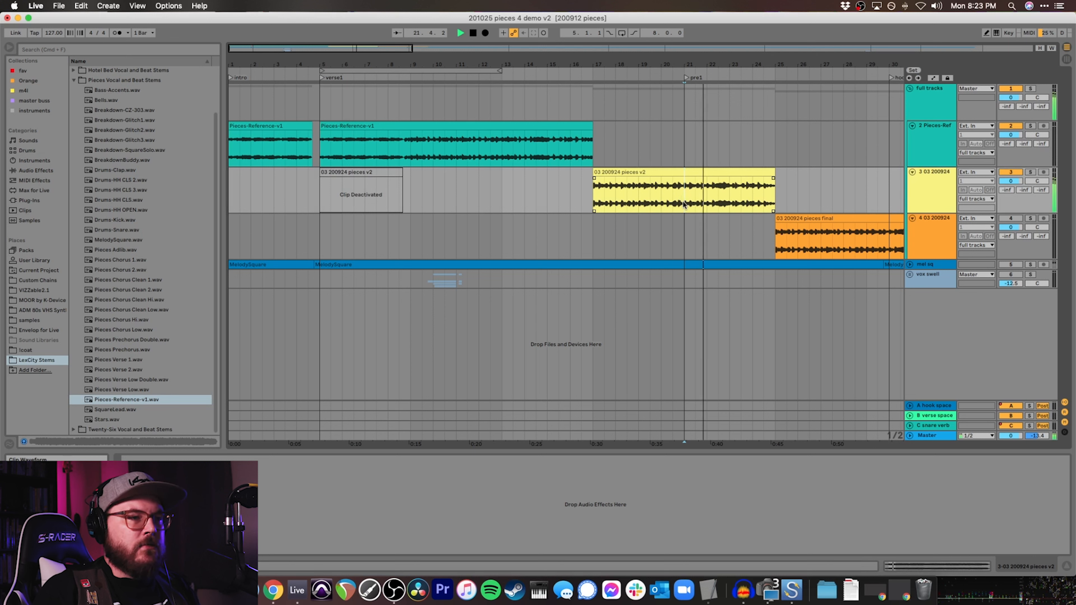
pyautogui.click(522, 148)
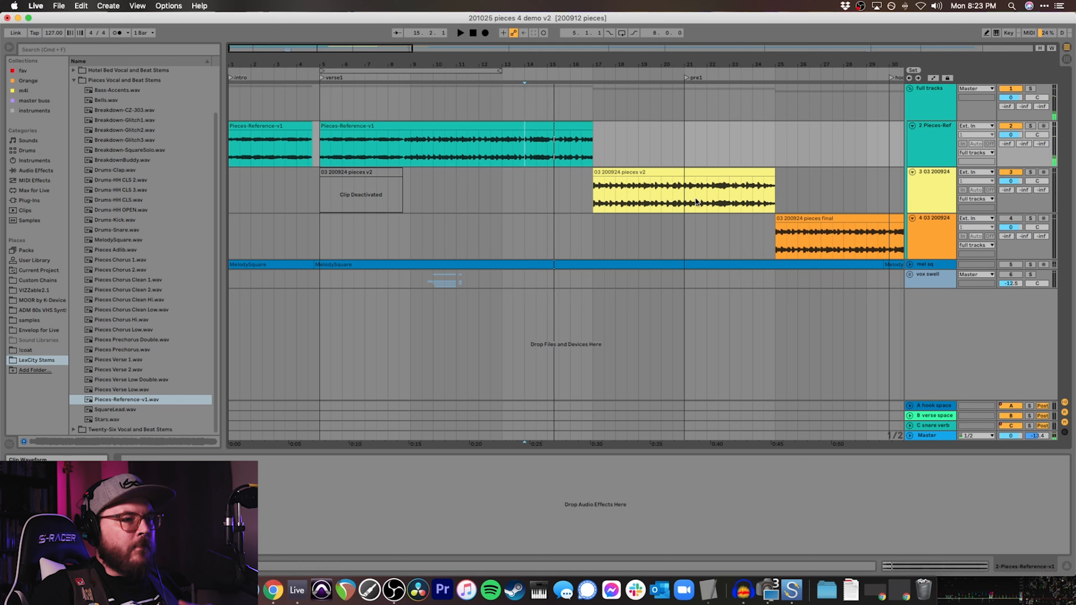
# - Replay the reference clip from bar 14 and compare it with the pieces v2 clip from the pre1 marker
pyautogui.click(514, 149)
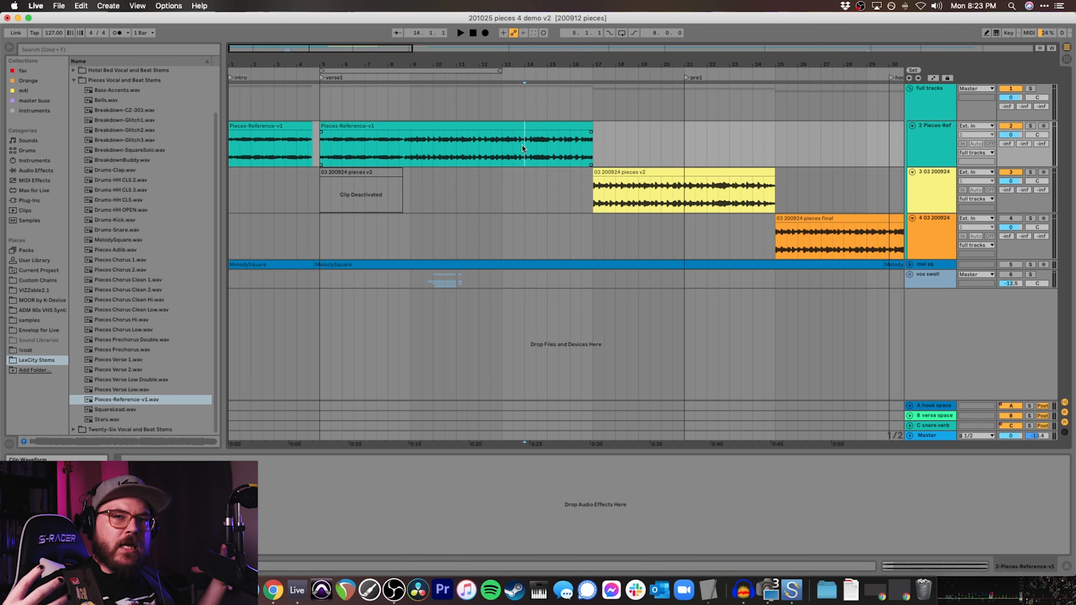
pyautogui.press('space')
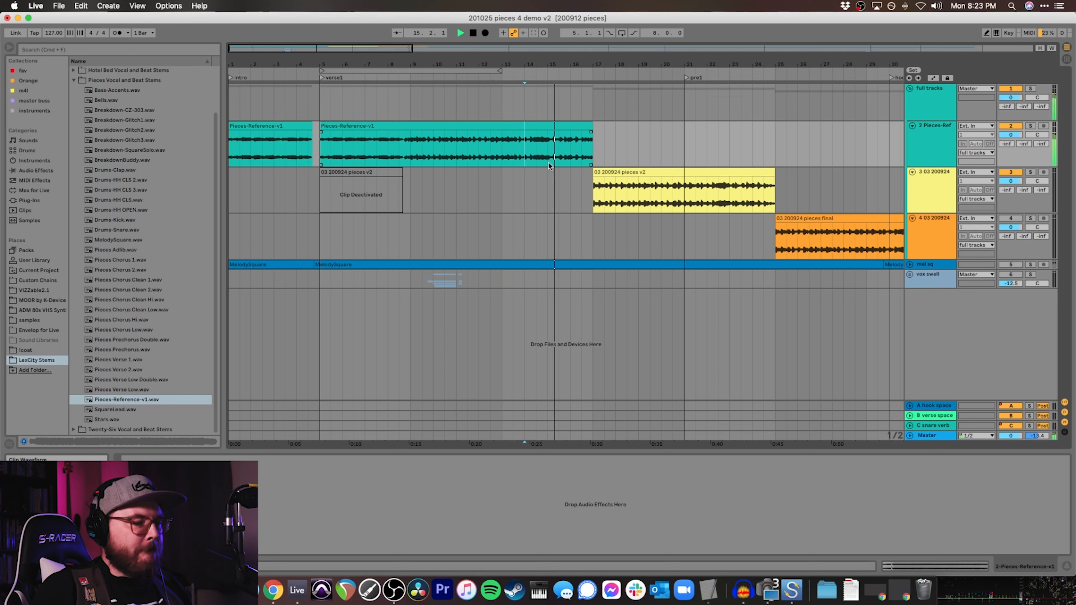
pyautogui.click(685, 204)
pyautogui.press('space')
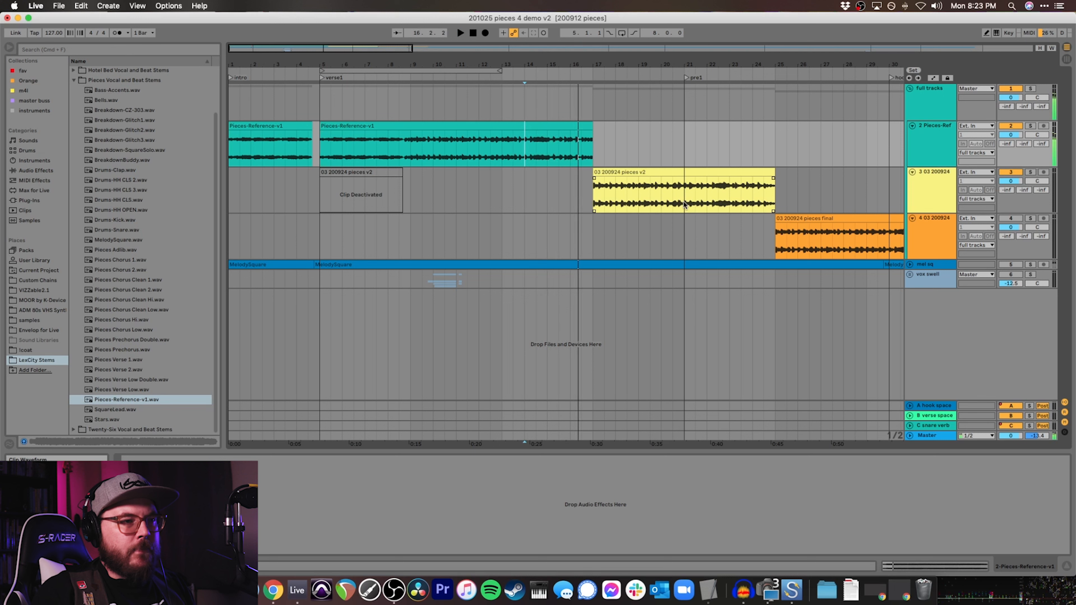
pyautogui.click(684, 204)
pyautogui.press('space')
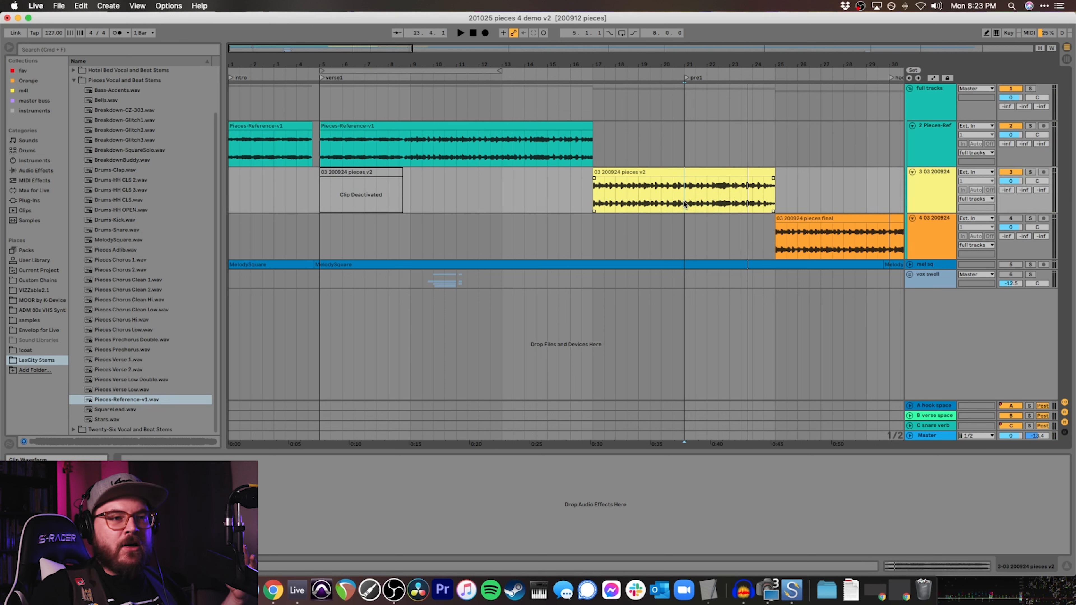
# - Select the intro MelodySquare clip on the mel sq track and play it to hear the processed sound
pyautogui.click(512, 265)
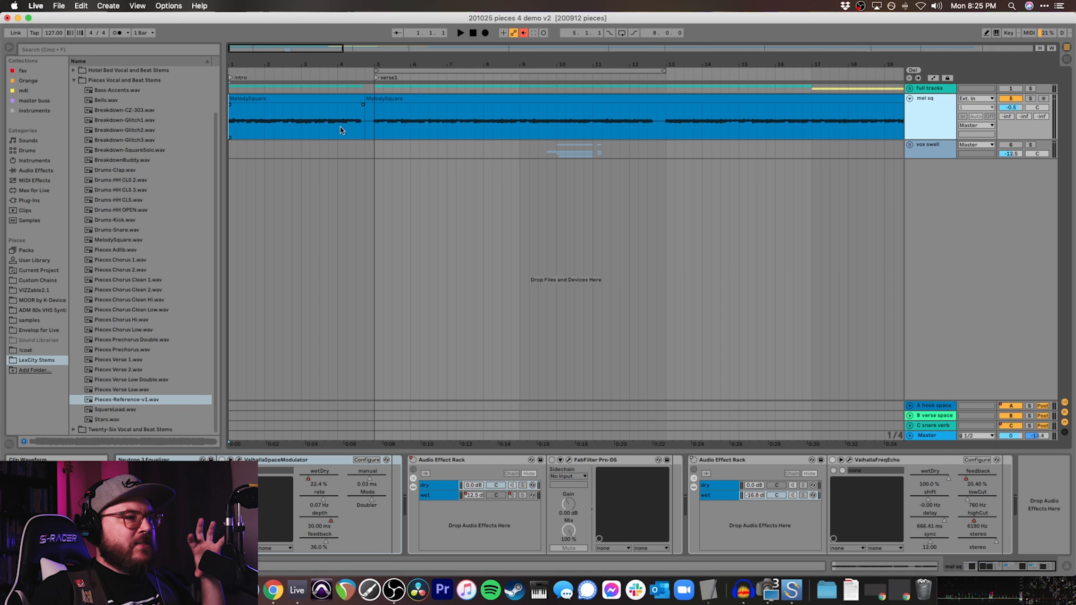
pyautogui.click(340, 101)
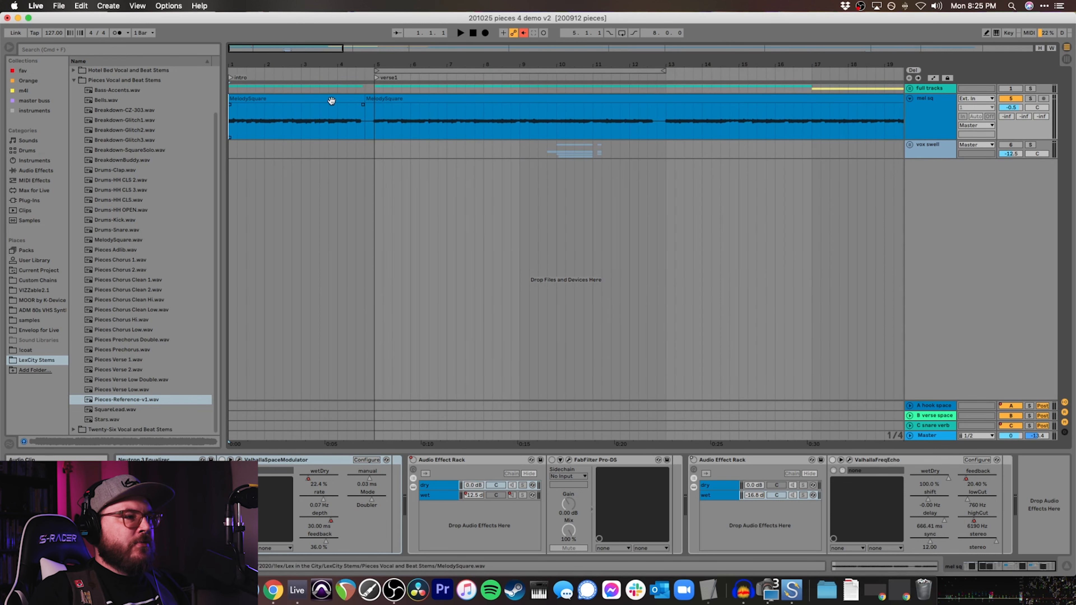
pyautogui.click(332, 101)
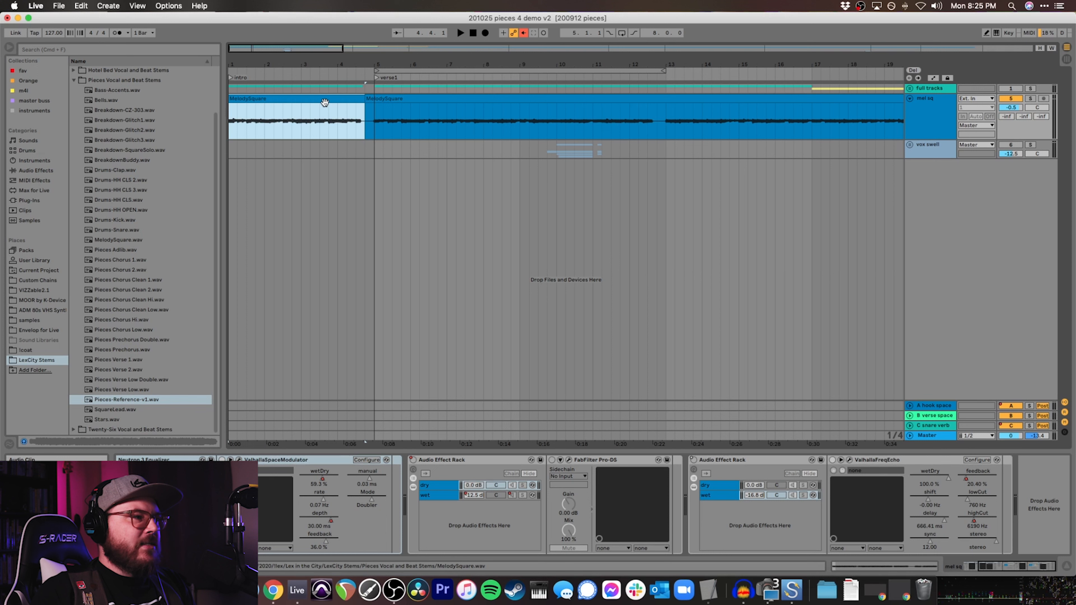
pyautogui.press('space')
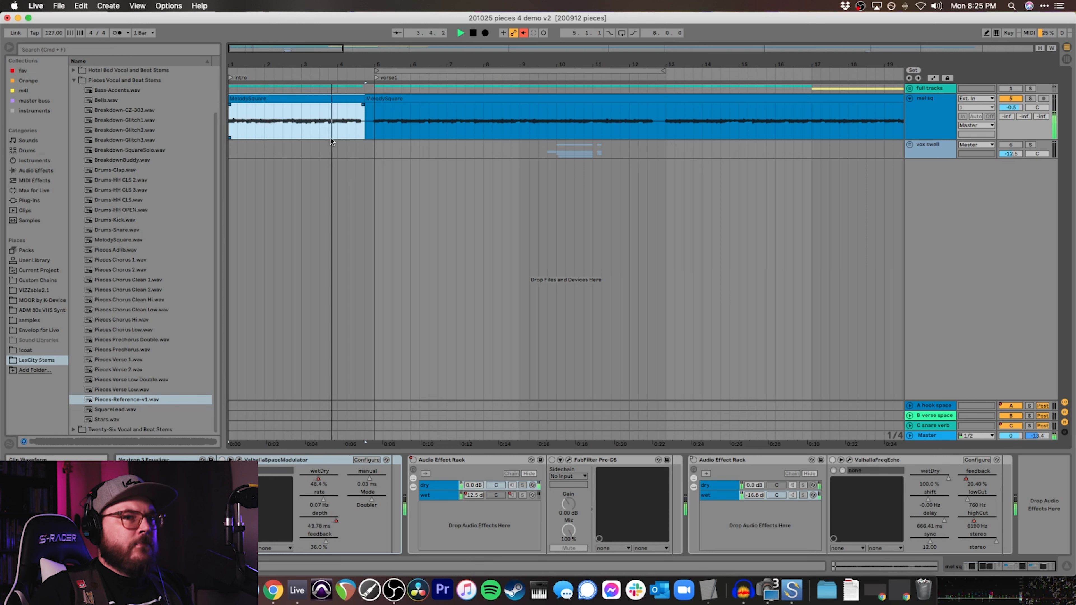
pyautogui.press('space')
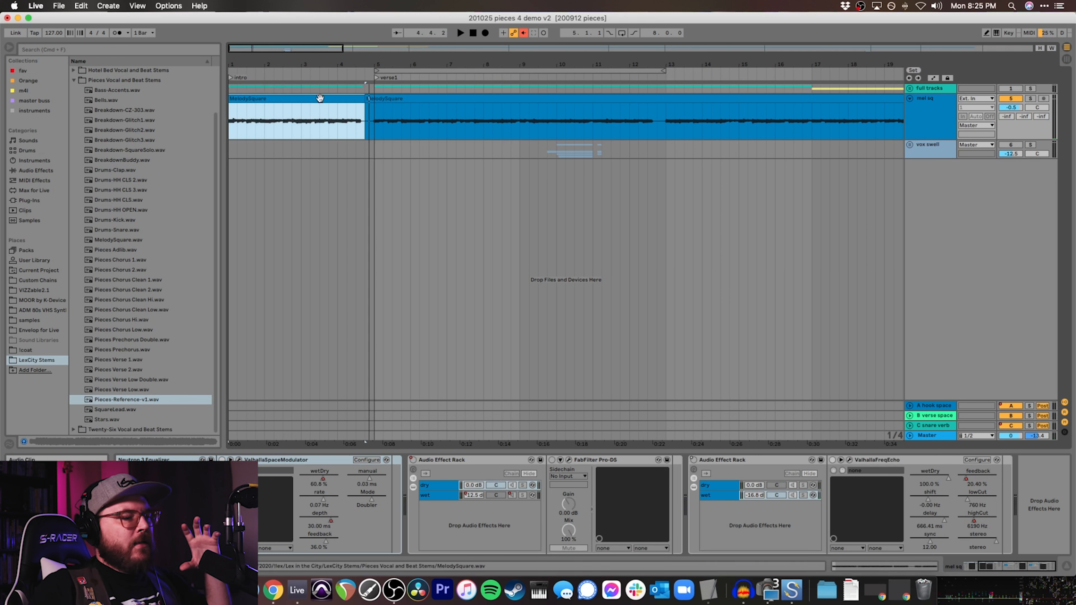
# - Activate the Neutron 3 processing on the mel sq track and open its plug-in window, dismissing the preset manager
pyautogui.hscroll(-5, 335, 493)
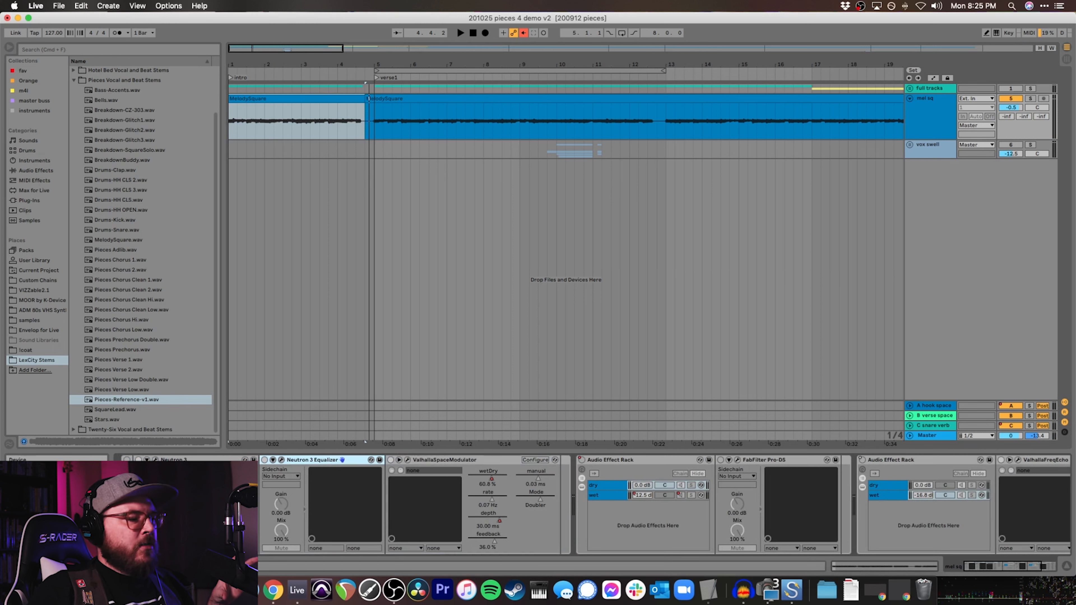
pyautogui.click(220, 461)
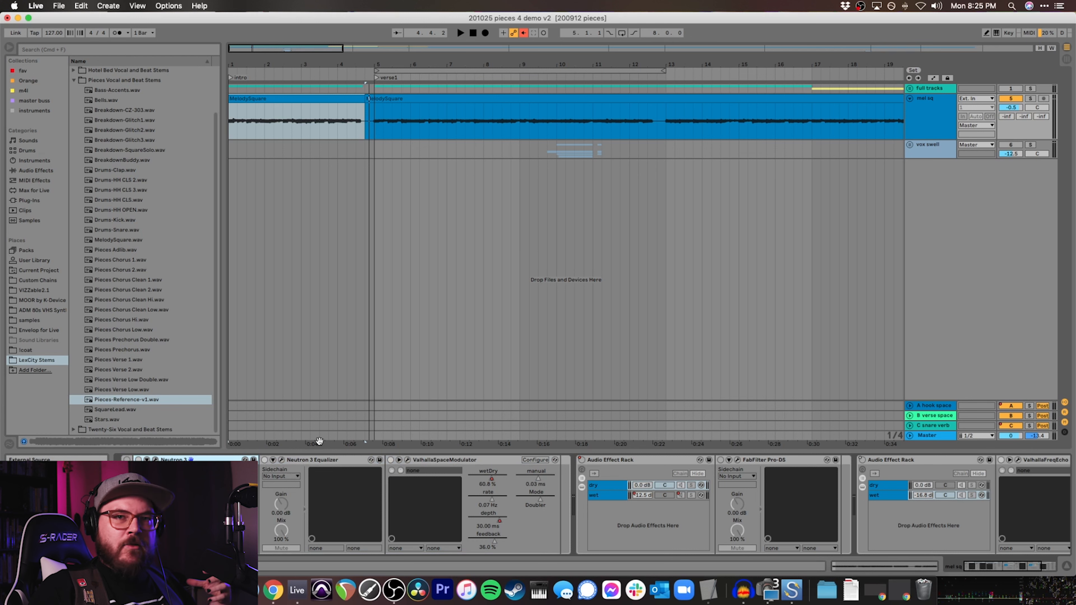
pyautogui.click(126, 460)
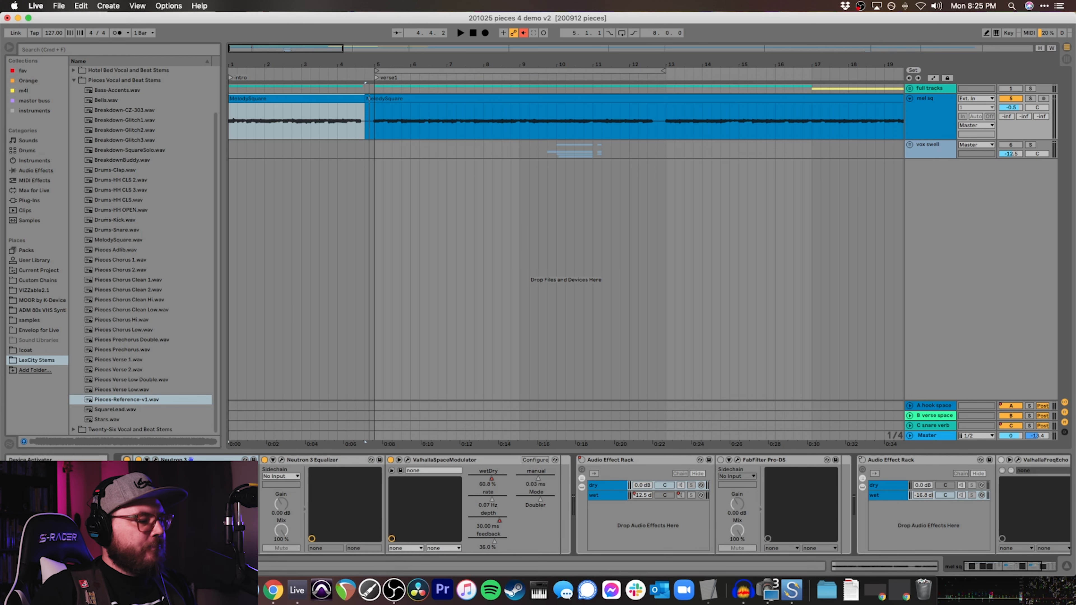
pyautogui.click(155, 460)
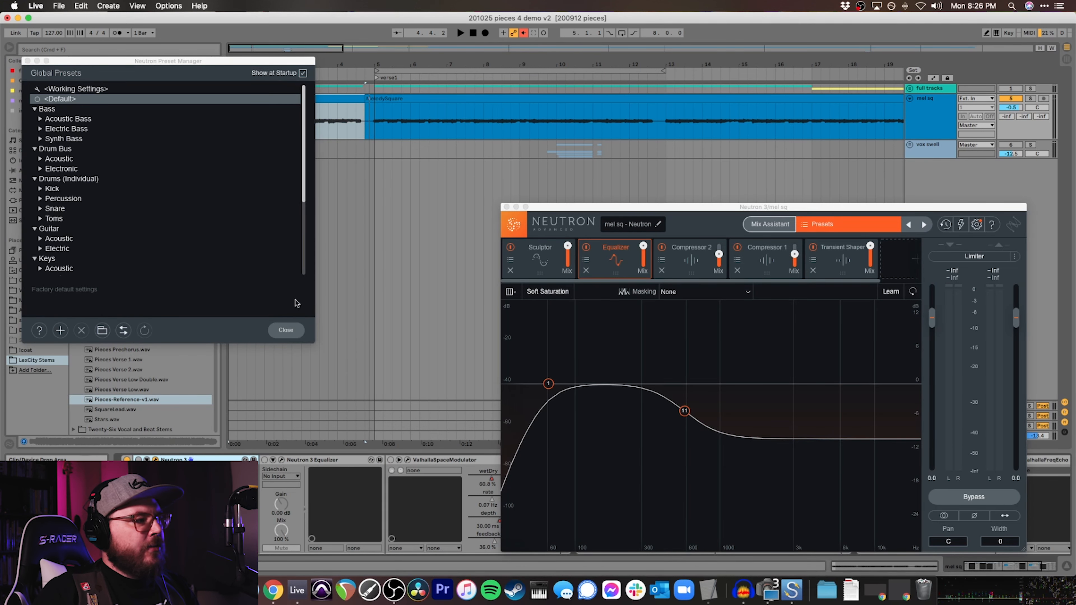
pyautogui.click(287, 329)
pyautogui.moveTo(656, 207); pyautogui.dragTo(515, 113)
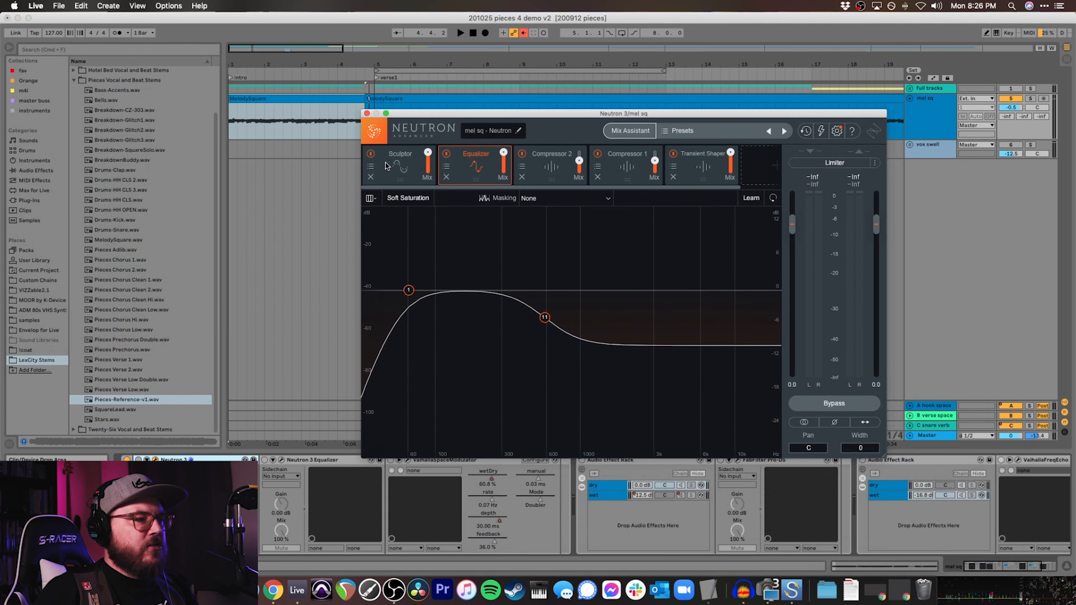
# - Turn on the arrangement loop, move the Neutron window clear of the clips, and set the playback start at the verse1 marker
pyautogui.click(375, 100)
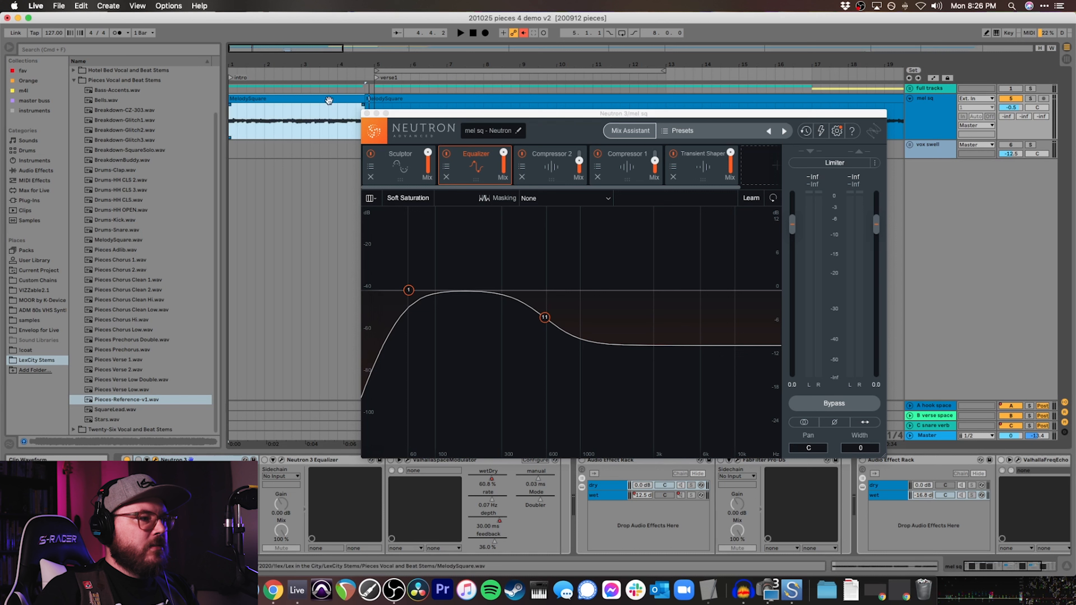
pyautogui.moveTo(406, 115); pyautogui.dragTo(425, 193)
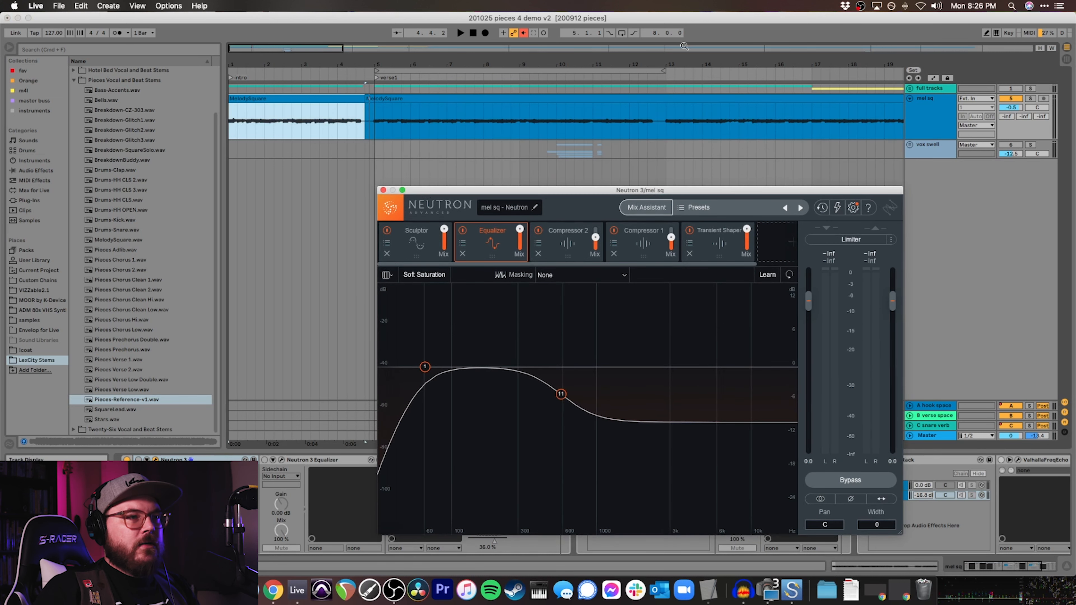
pyautogui.click(621, 32)
pyautogui.moveTo(471, 193); pyautogui.dragTo(508, 152)
pyautogui.click(377, 126)
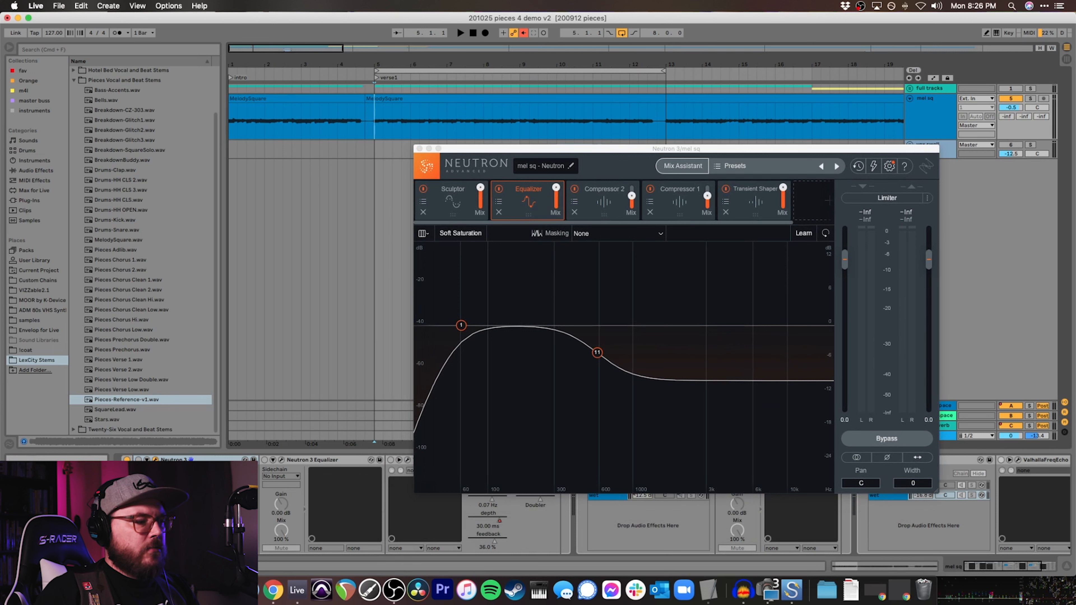
# - Play the verse through Neutron 3, then examine its Sculptor module and return to the Equalizer module
pyautogui.press('space')
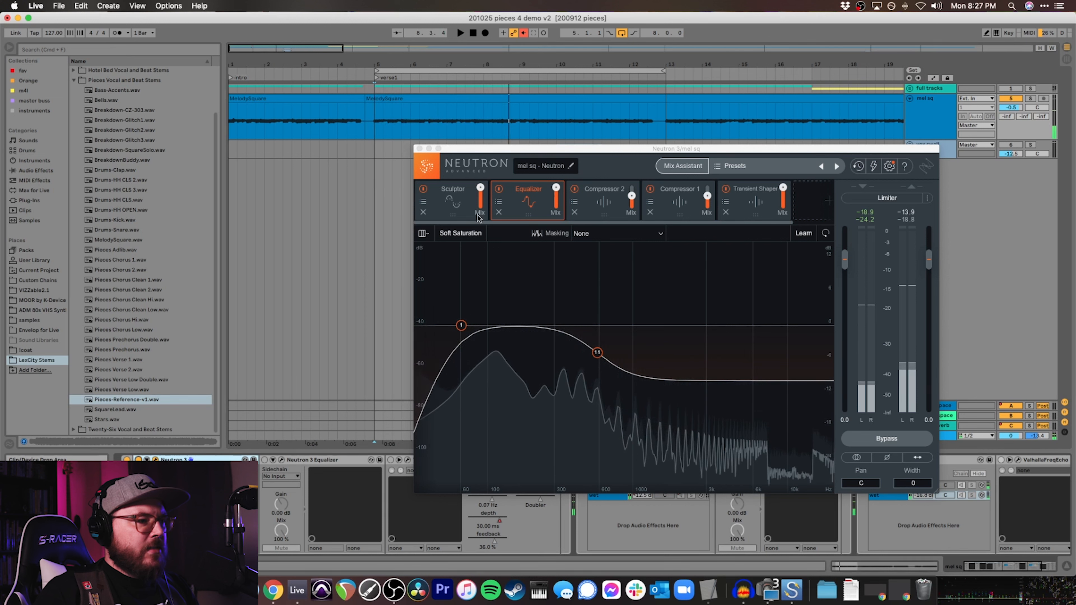
pyautogui.click(447, 211)
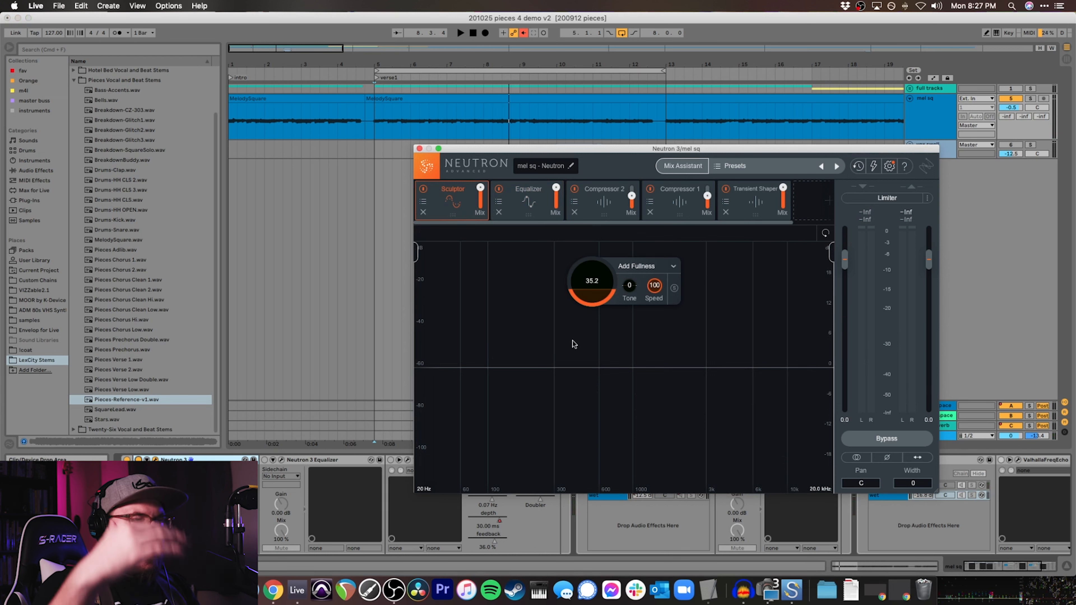
pyautogui.click(525, 208)
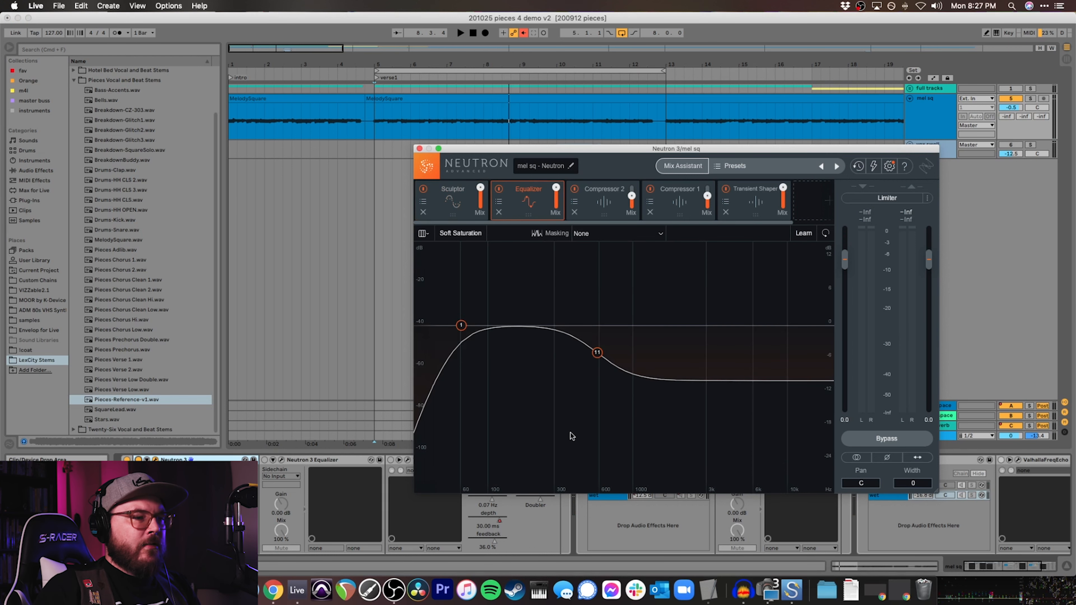
# - Play the verse while toggling Neutron's Equalizer module off and on to compare the sound, then close the Neutron window
pyautogui.press('space')
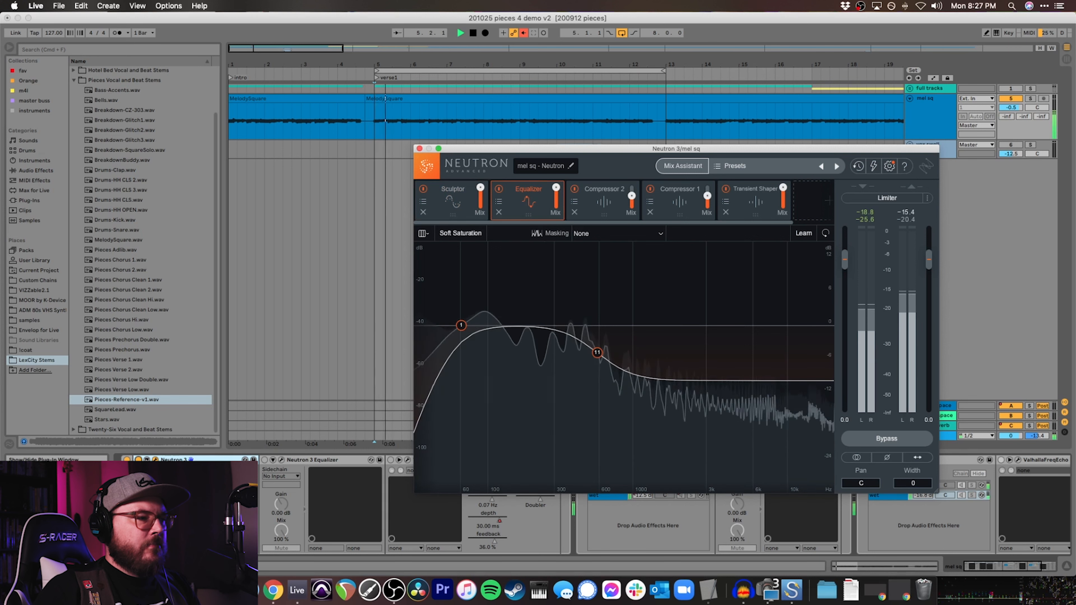
pyautogui.click(498, 190)
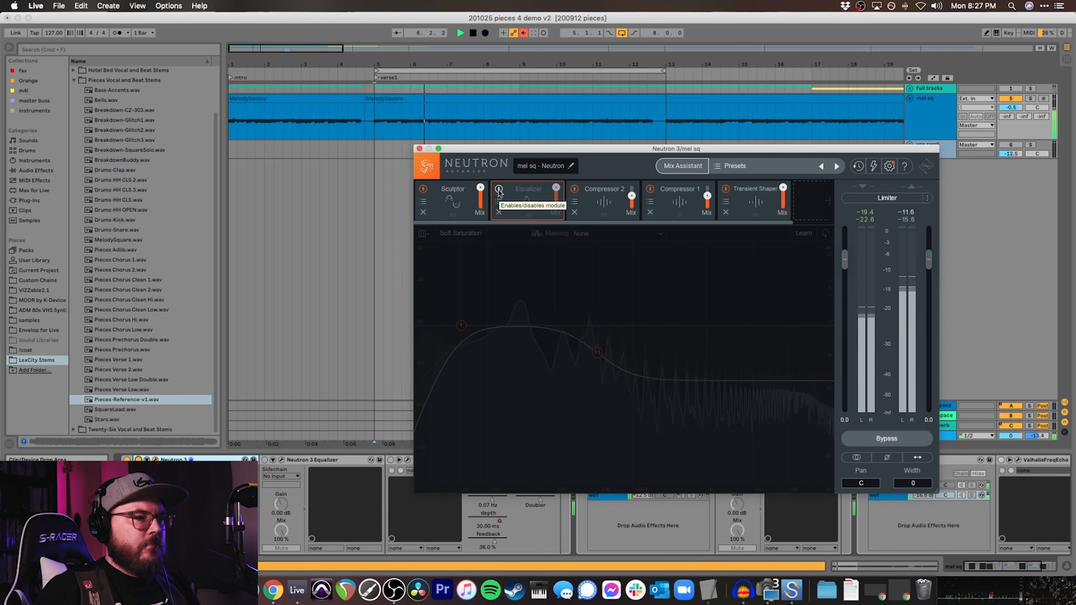
pyautogui.click(499, 190)
pyautogui.click(138, 460)
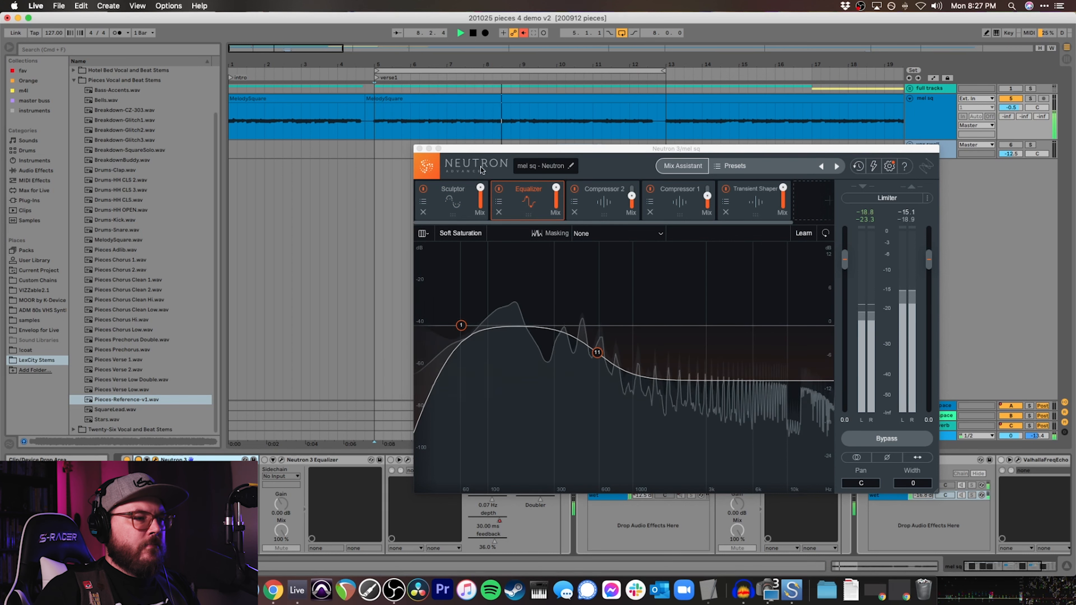
pyautogui.click(499, 188)
pyautogui.click(498, 189)
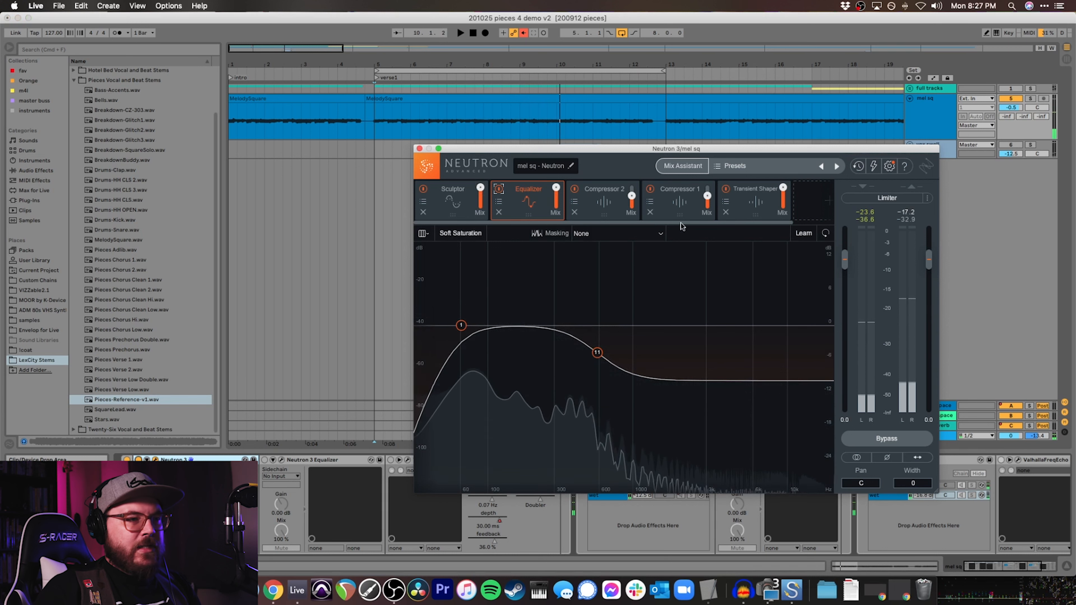
pyautogui.click(420, 149)
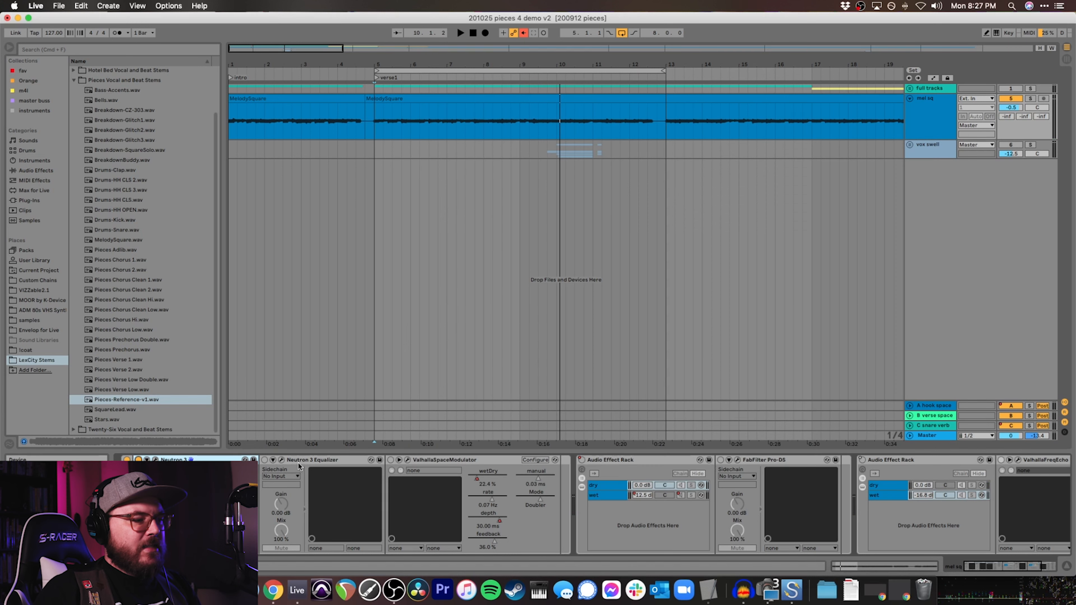
# - Activate the Neutron 3 Equalizer on mel sq, dismiss its preset manager, and play the verse with its window moved clear of the clips
pyautogui.click(265, 463)
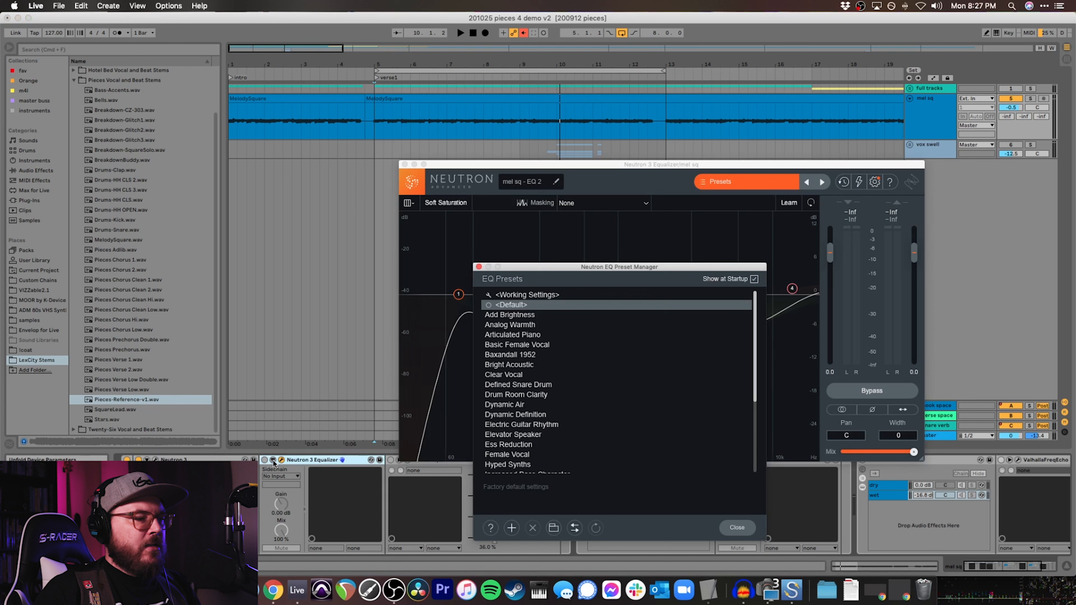
pyautogui.click(740, 528)
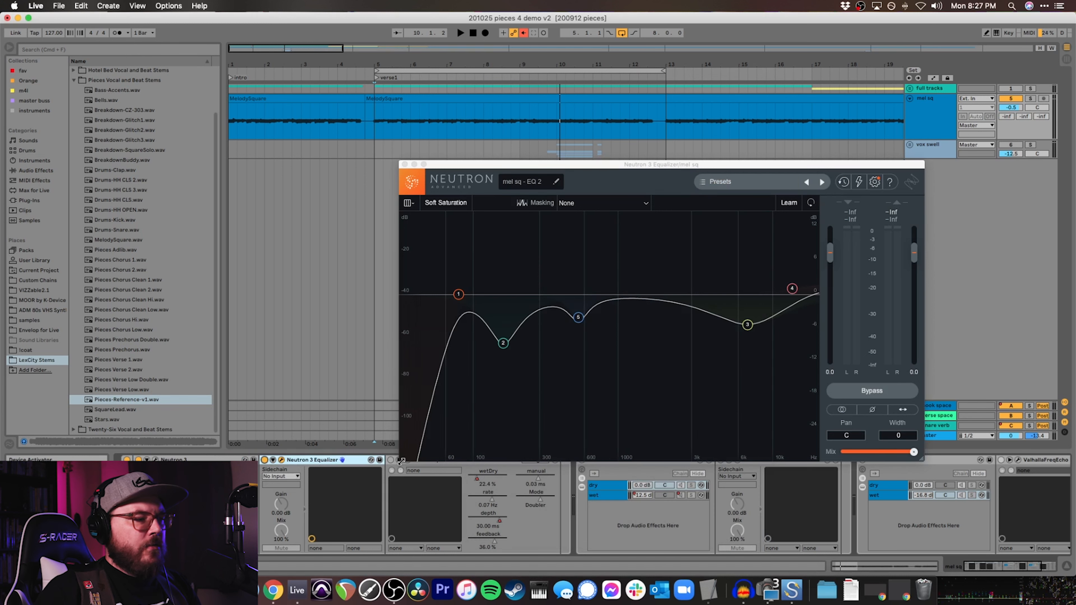
pyautogui.press('space')
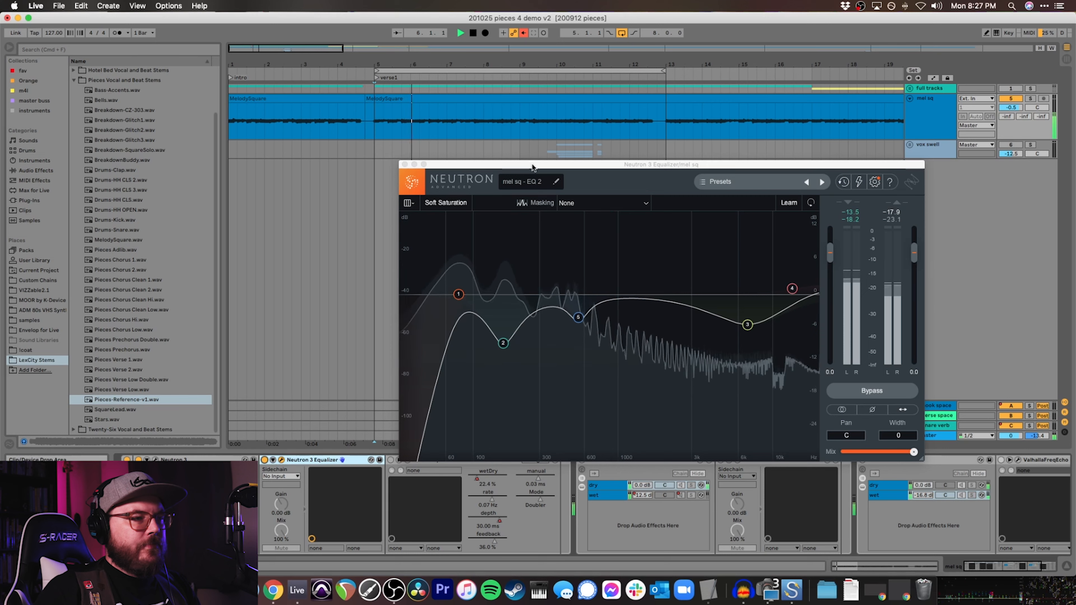
pyautogui.moveTo(532, 168); pyautogui.dragTo(547, 149)
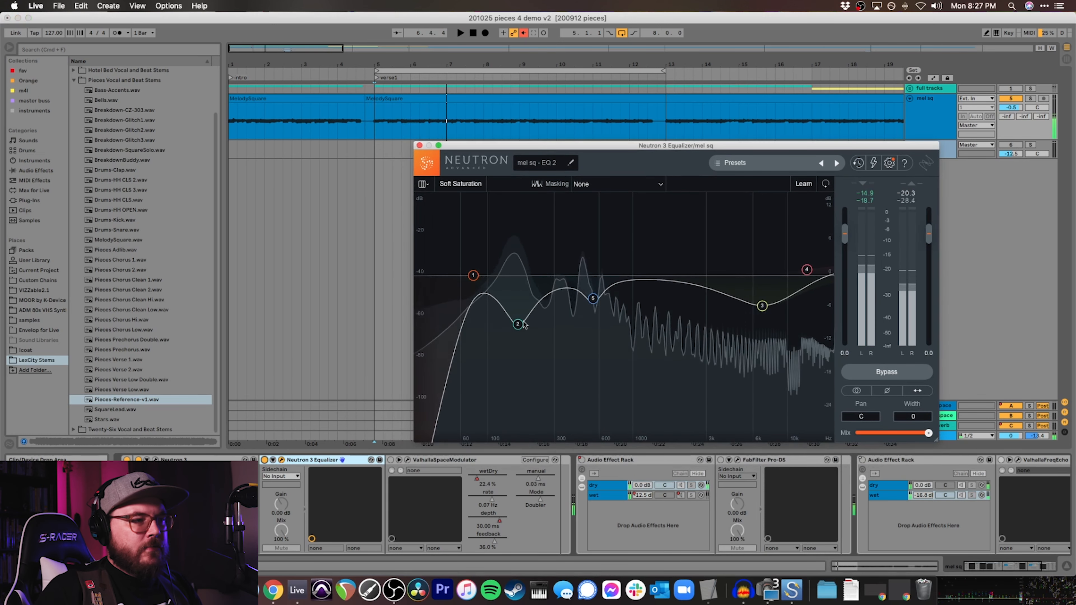
# - Stop playback, inspect the settings of equalizer band 2, and close the Neutron 3 Equalizer window
pyautogui.press('space')
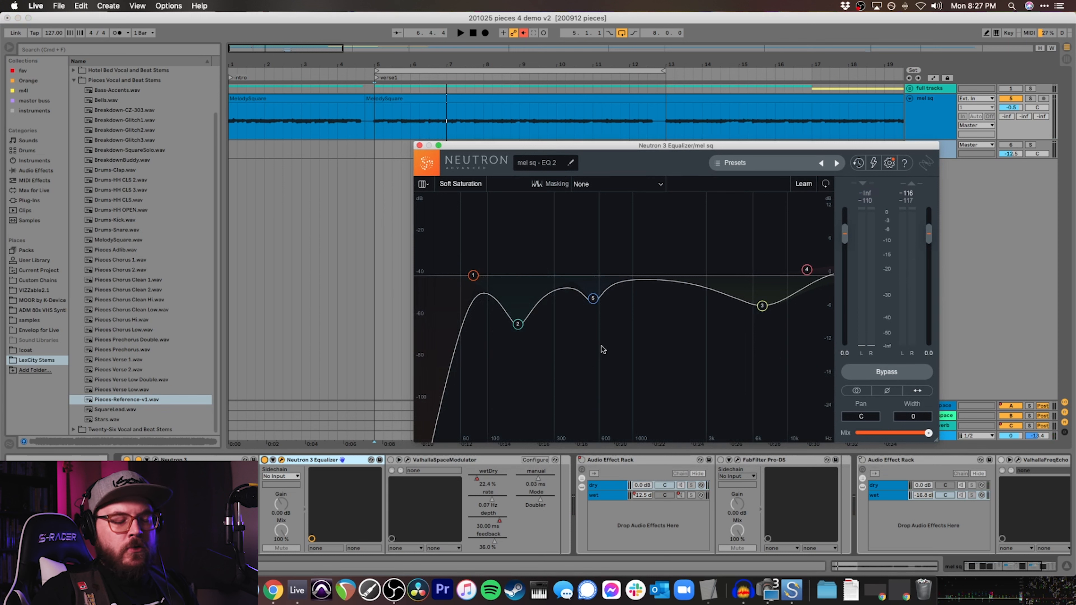
pyautogui.click(519, 325)
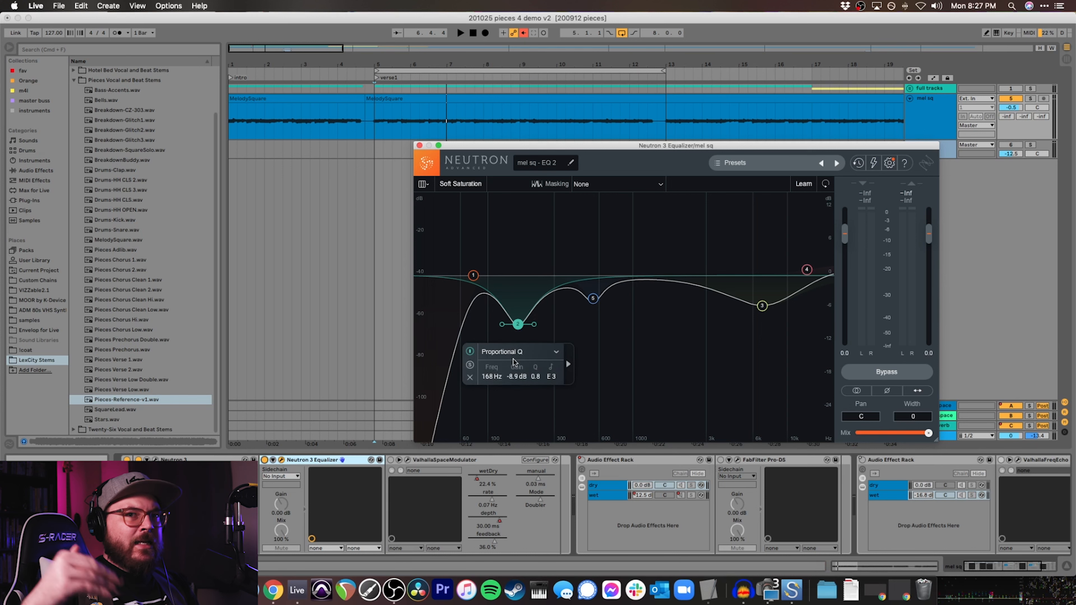
pyautogui.click(420, 145)
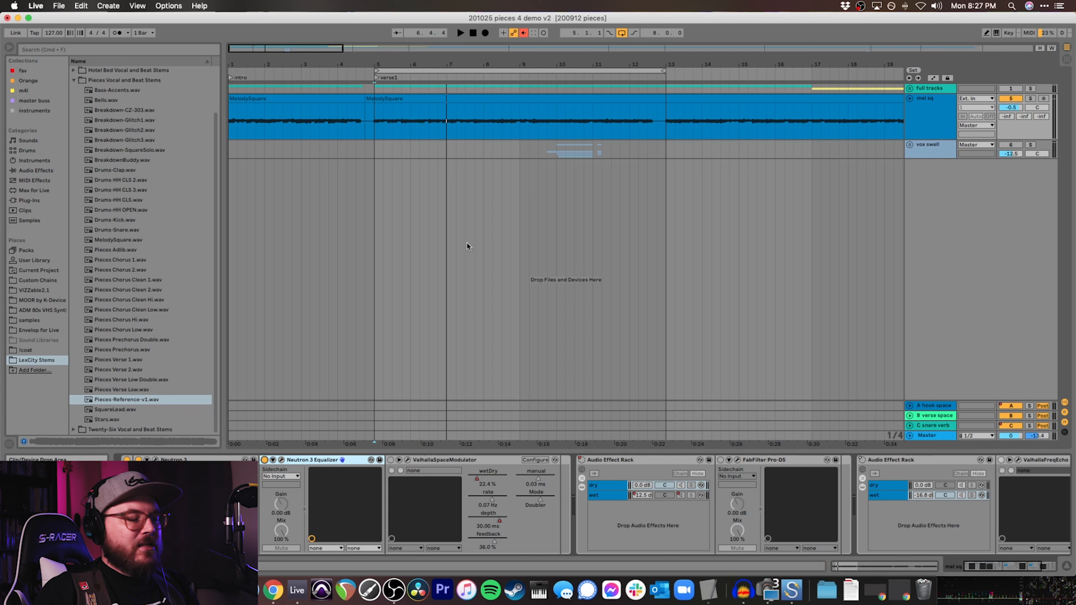
# - Open the ValhallaSpaceModulator window from the mel sq chain and place it over the empty arrangement area
pyautogui.click(438, 462)
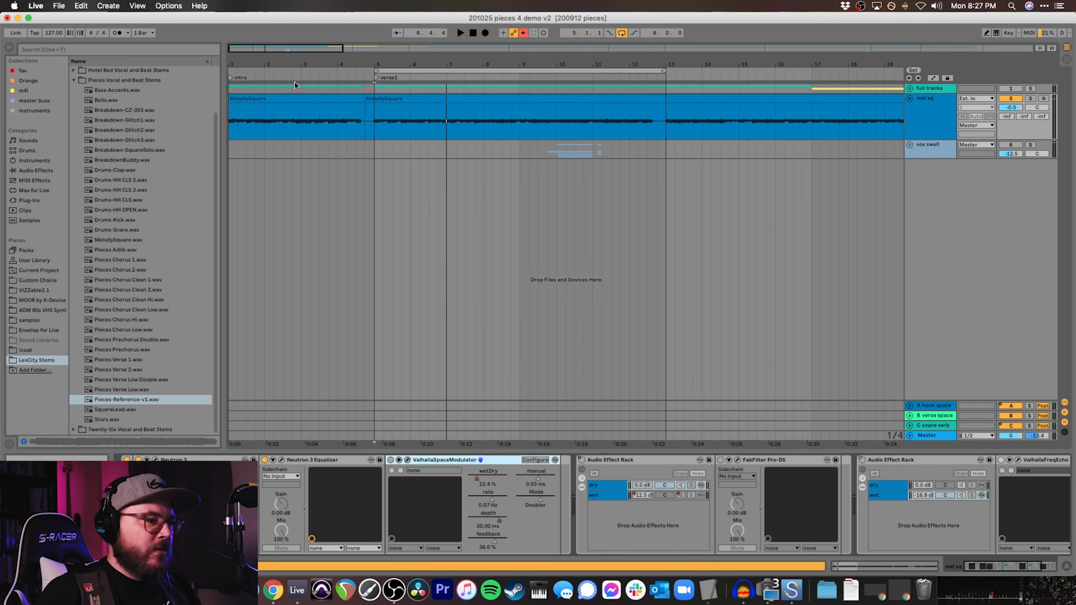
pyautogui.click(407, 461)
pyautogui.moveTo(539, 103); pyautogui.dragTo(570, 168)
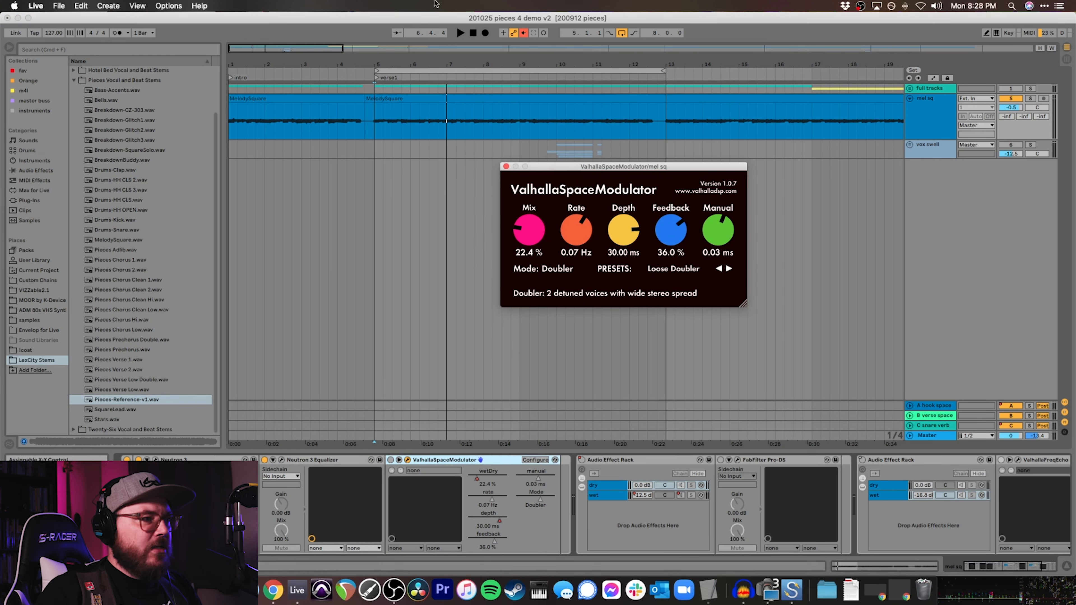
# - Return the playback position to the song start and show the SpaceModulator's wetDry automation on the mel sq track
pyautogui.click(473, 33)
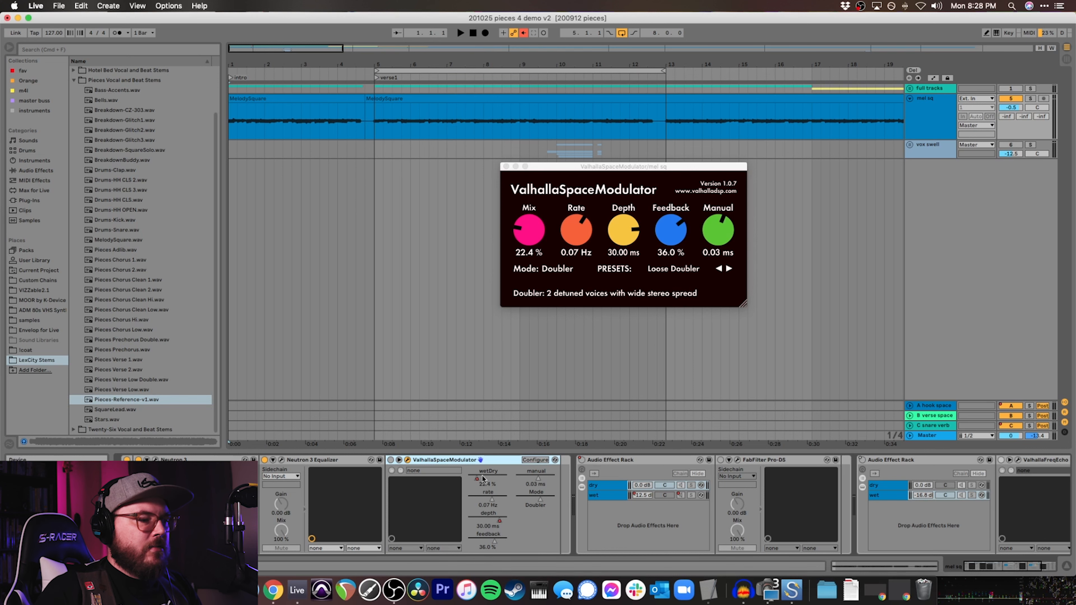
pyautogui.press('a')
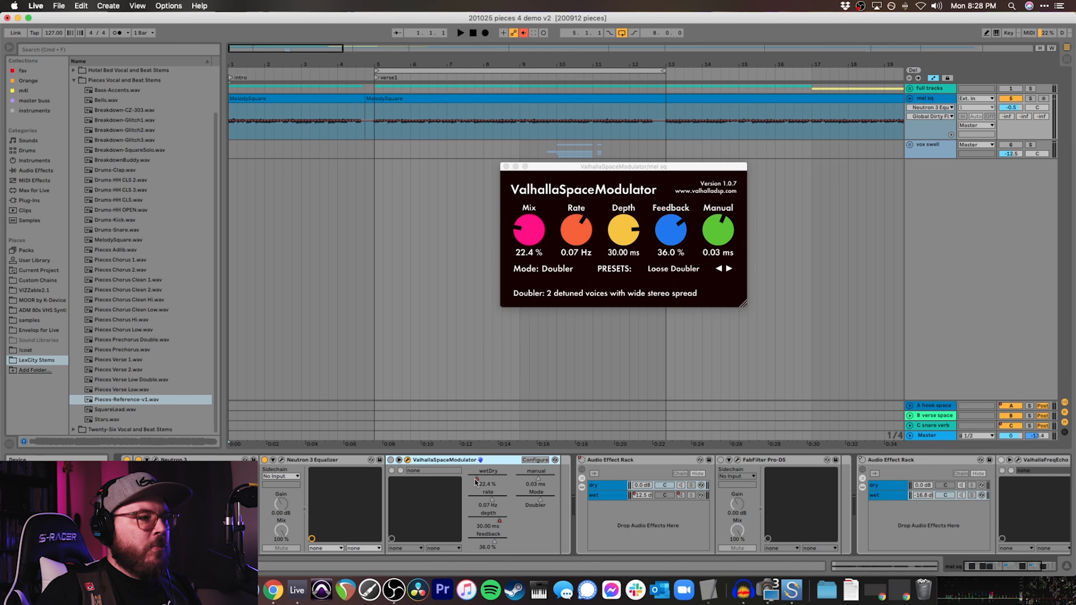
pyautogui.click(476, 480)
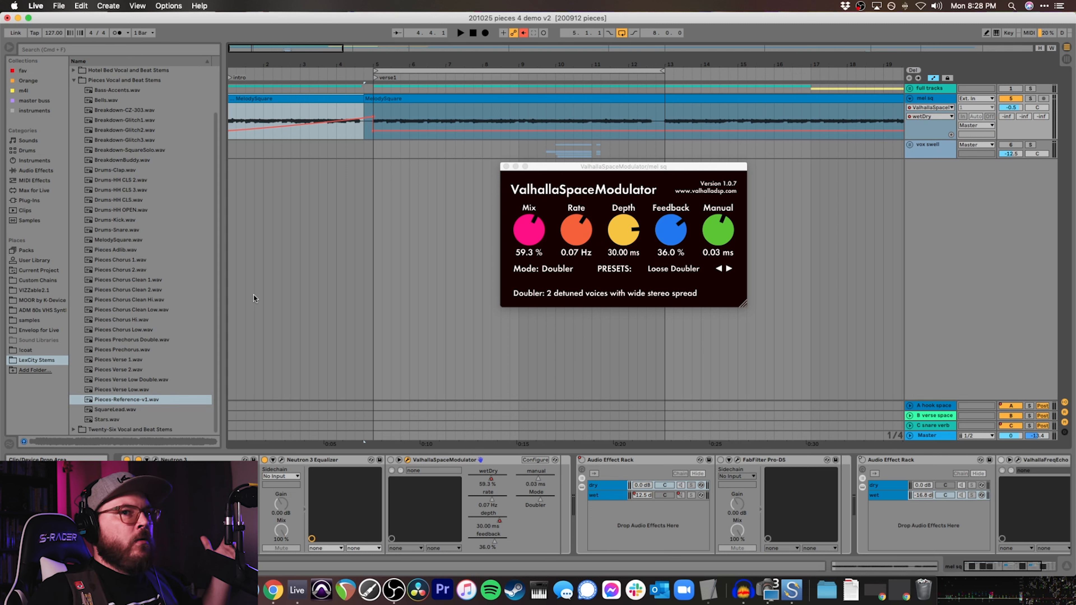
# - Play the intro MelodySquare clip and activate ValhallaSpaceModulator to hear its automated doubler effect
pyautogui.press('space')
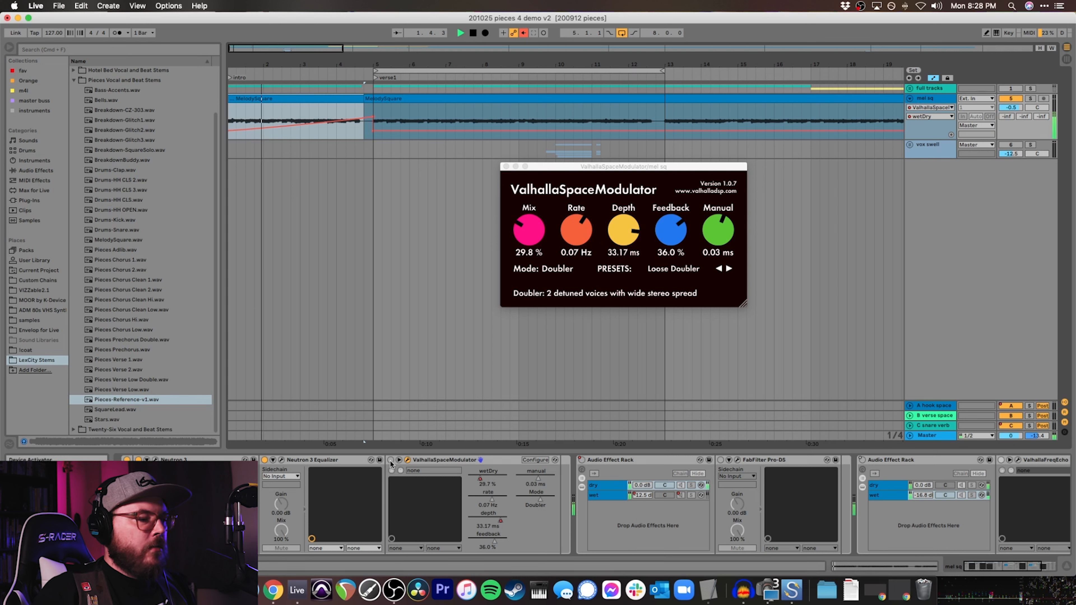
pyautogui.click(390, 460)
pyautogui.click(436, 461)
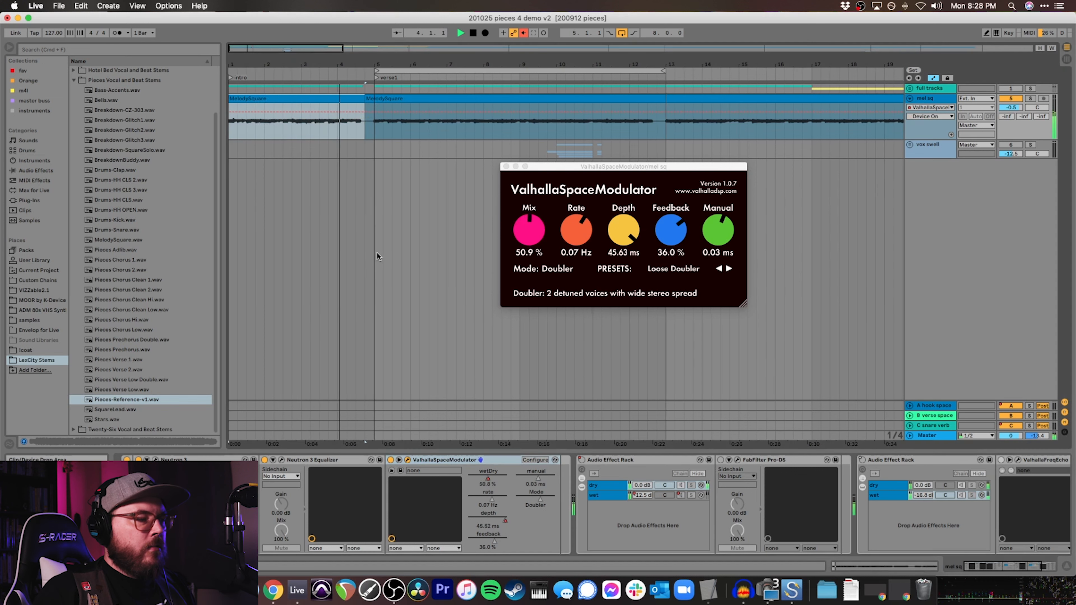
pyautogui.press('space')
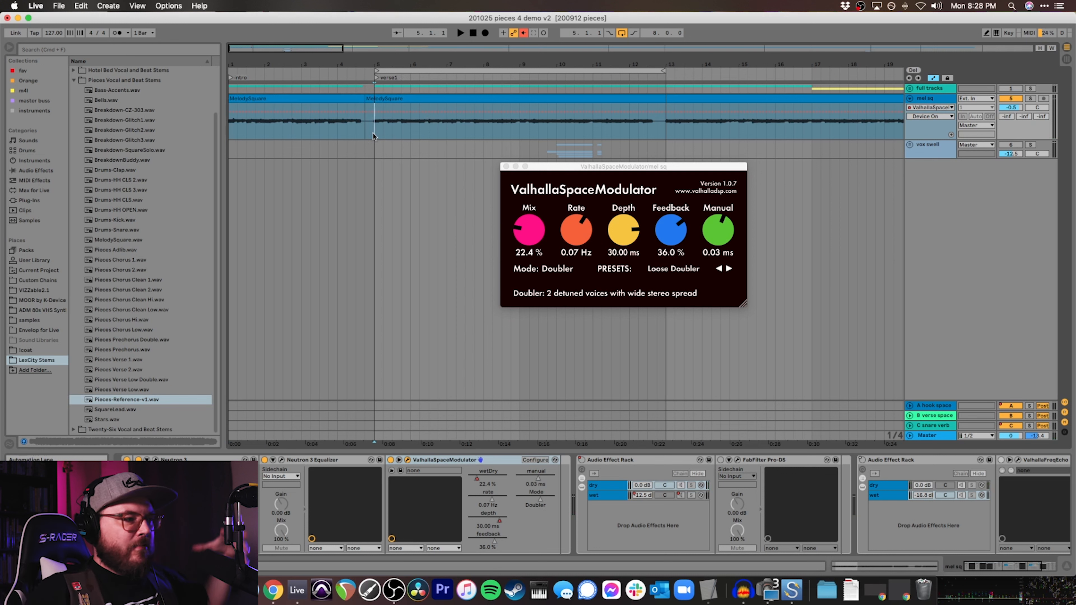
# - Play from the verse1 marker while switching ValhallaSpaceModulator off and back on to compare the sound
pyautogui.press('space')
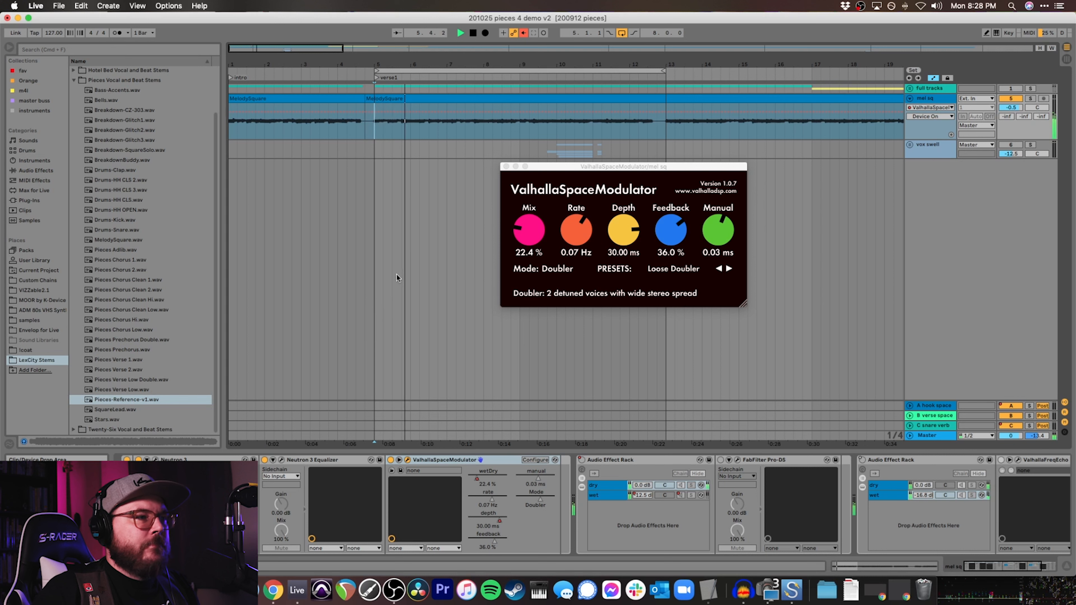
pyautogui.click(390, 460)
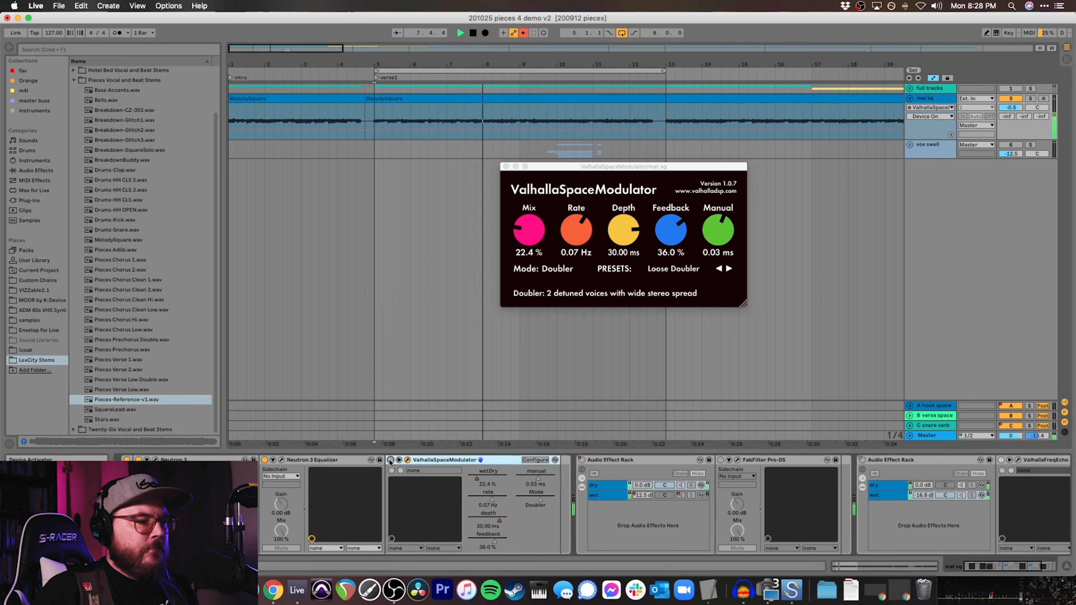
pyautogui.click(390, 461)
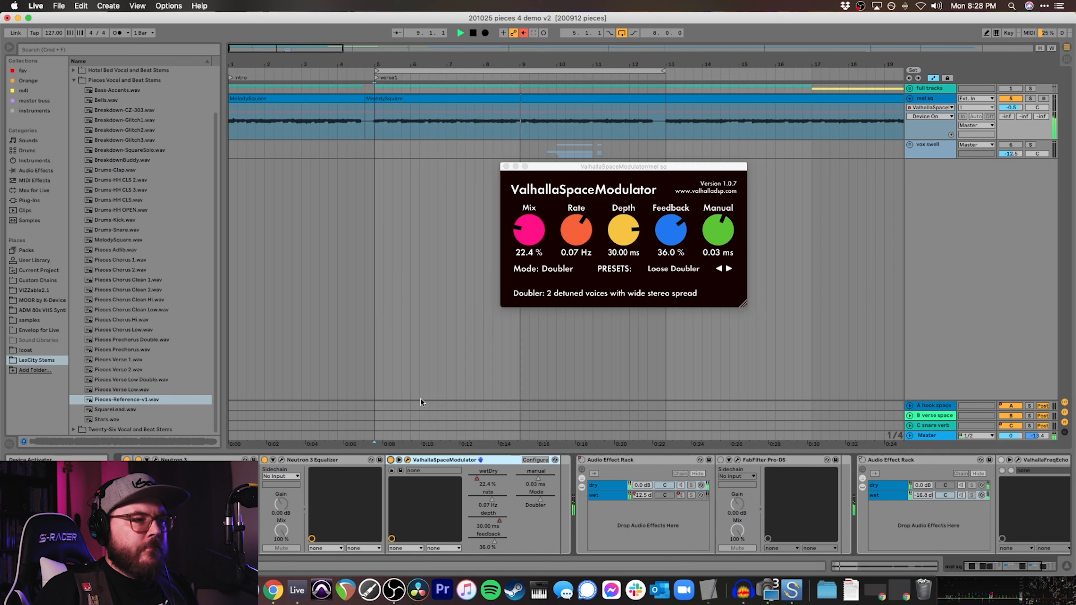
# - Activate the ValhallaFreqEcho device further along the mel sq chain and play the verse through it
pyautogui.hscroll(3, 786, 476)
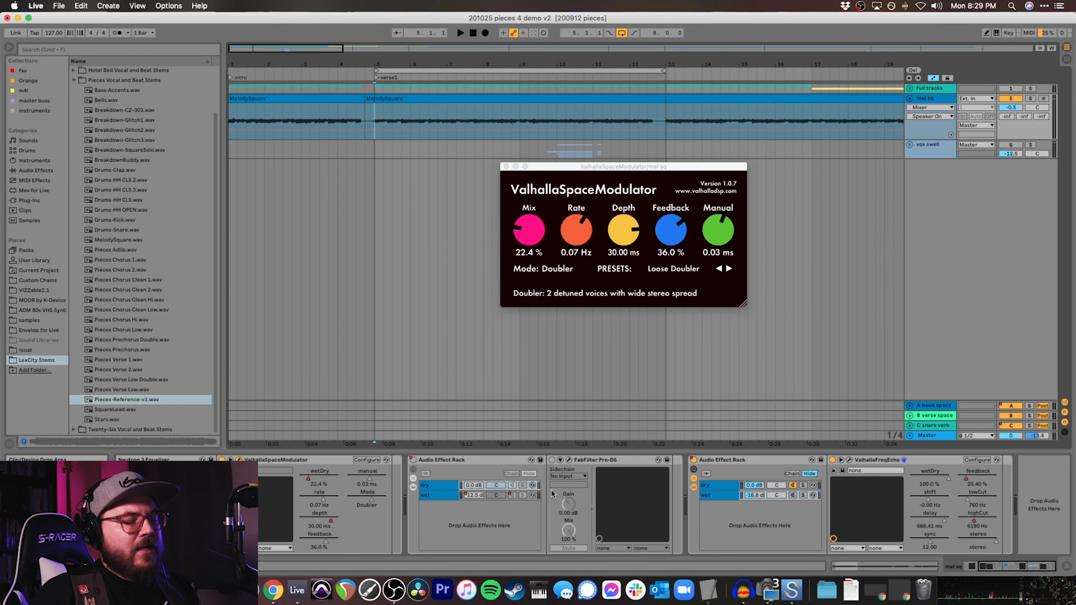
pyautogui.press('space')
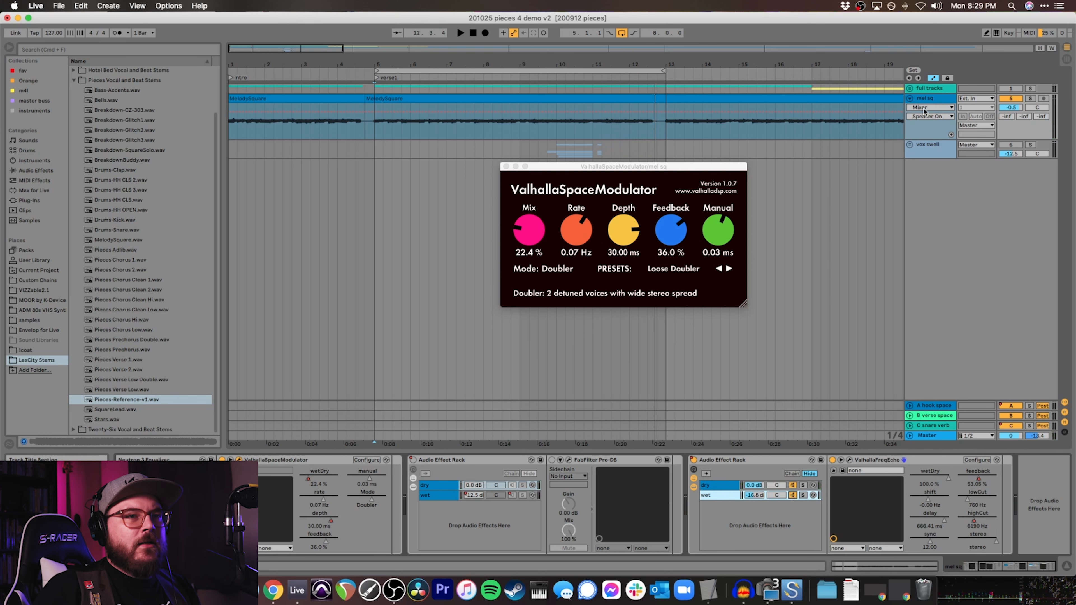
# - Expand the full tracks group, close the ValhallaSpaceModulator window, and solo the group
pyautogui.click(910, 89)
pyautogui.click(507, 166)
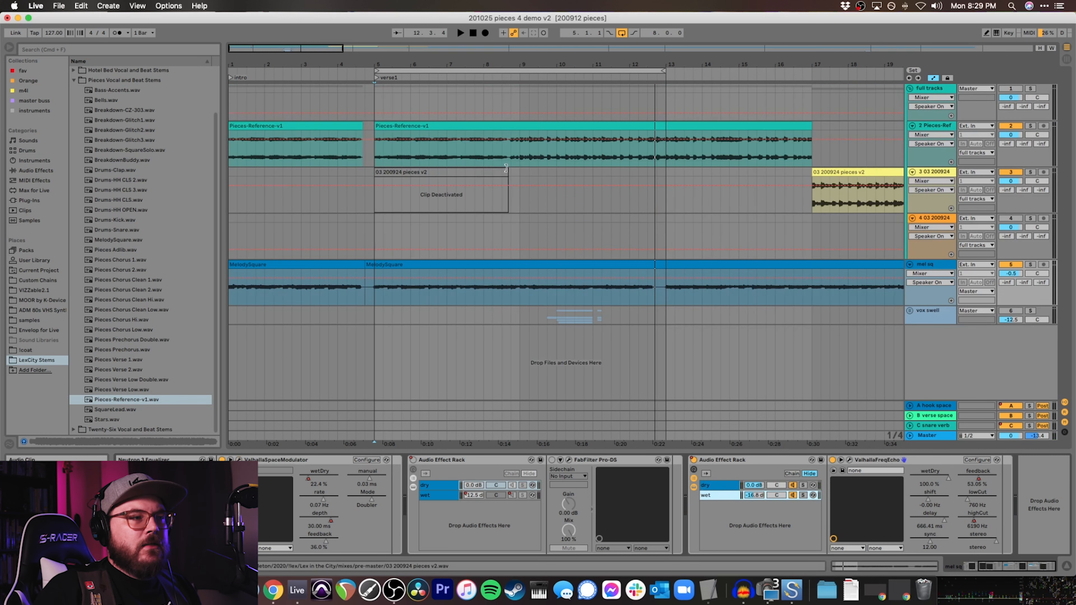
pyautogui.hscroll(10, 493, 172)
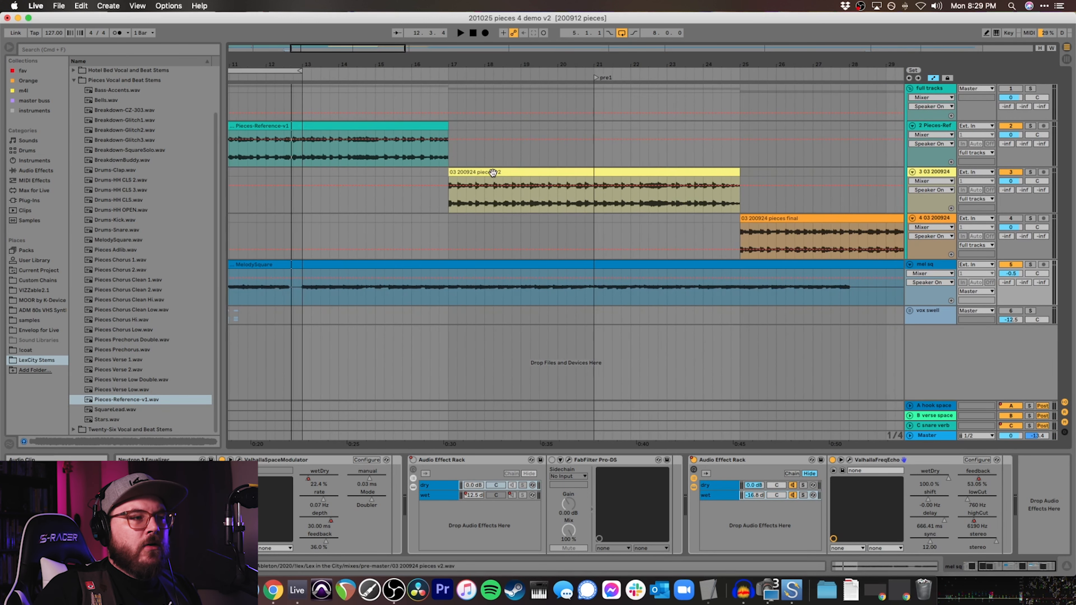
pyautogui.click(493, 173)
pyautogui.hscroll(-7, 493, 174)
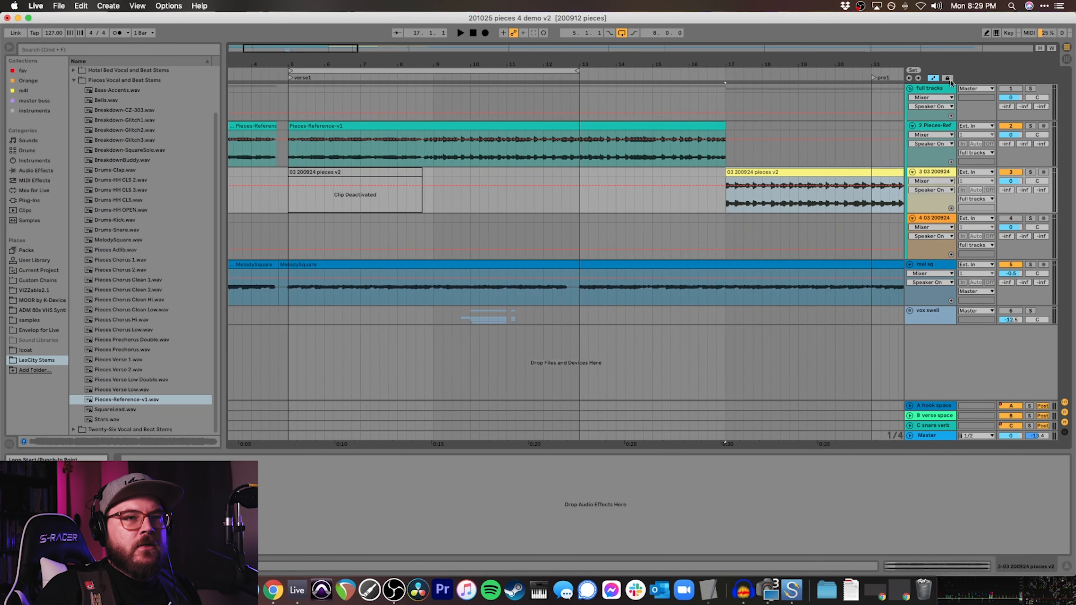
pyautogui.click(928, 89)
pyautogui.hscroll(-3, 456, 183)
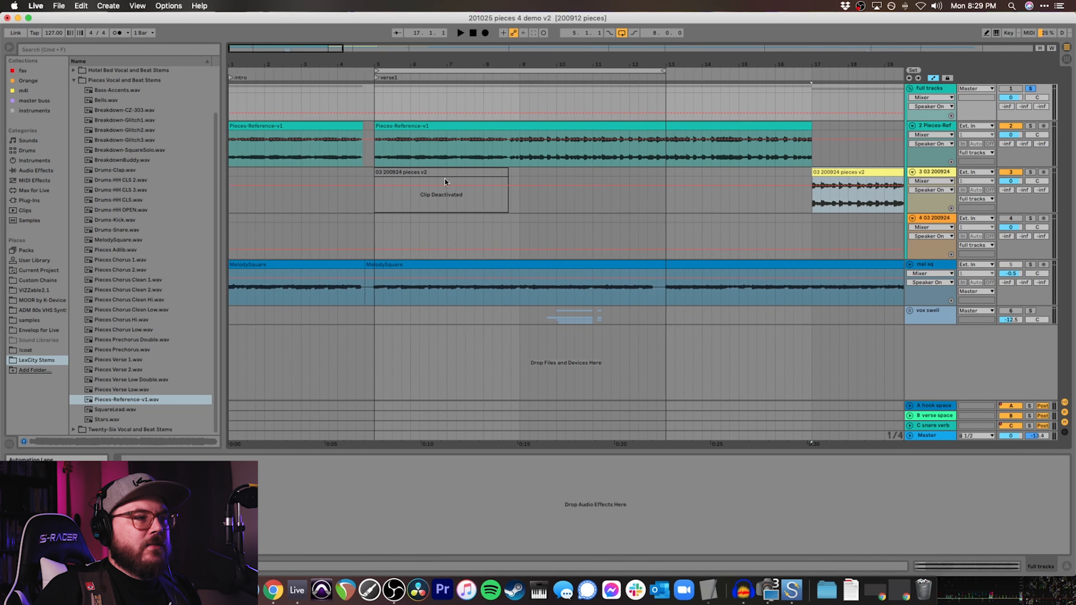
# - Hide the automation lanes and play the Pieces-Reference-v1 clip from bar 9
pyautogui.click(373, 156)
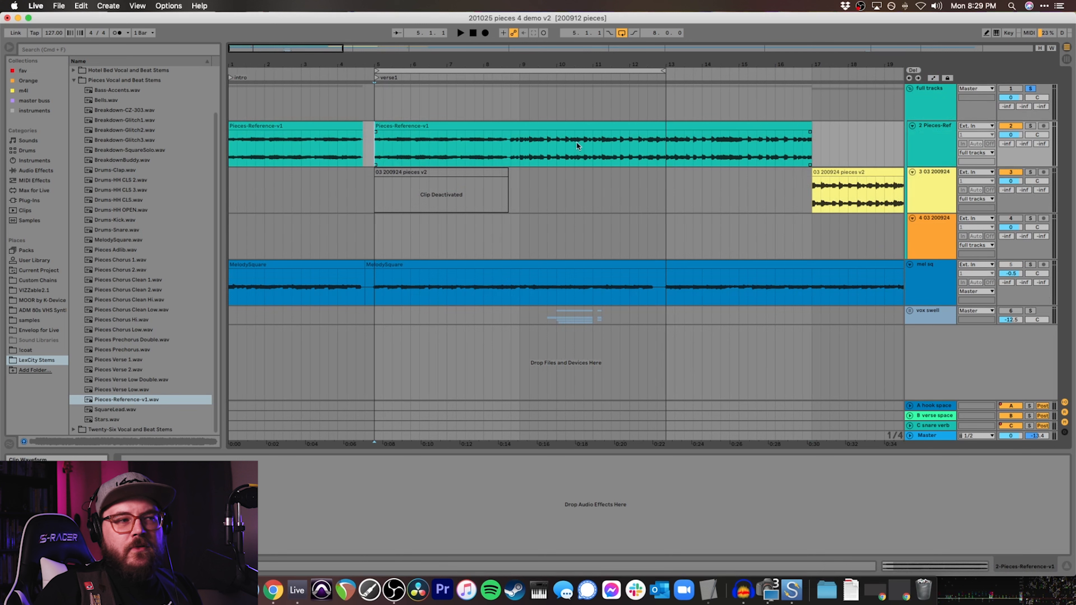
pyautogui.click(519, 150)
pyautogui.press('space')
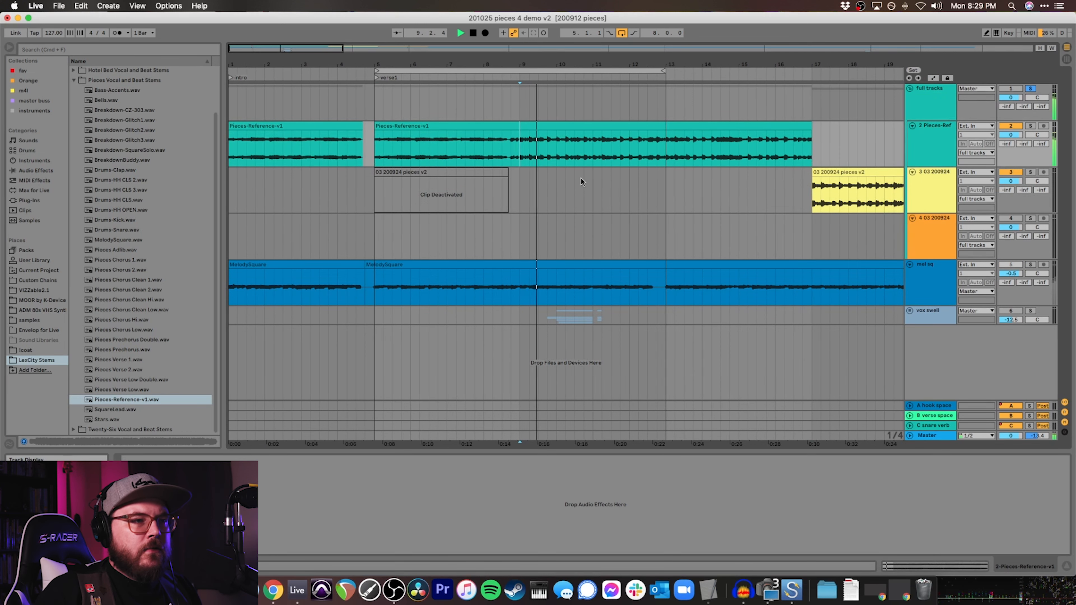
pyautogui.hscroll(3, 644, 189)
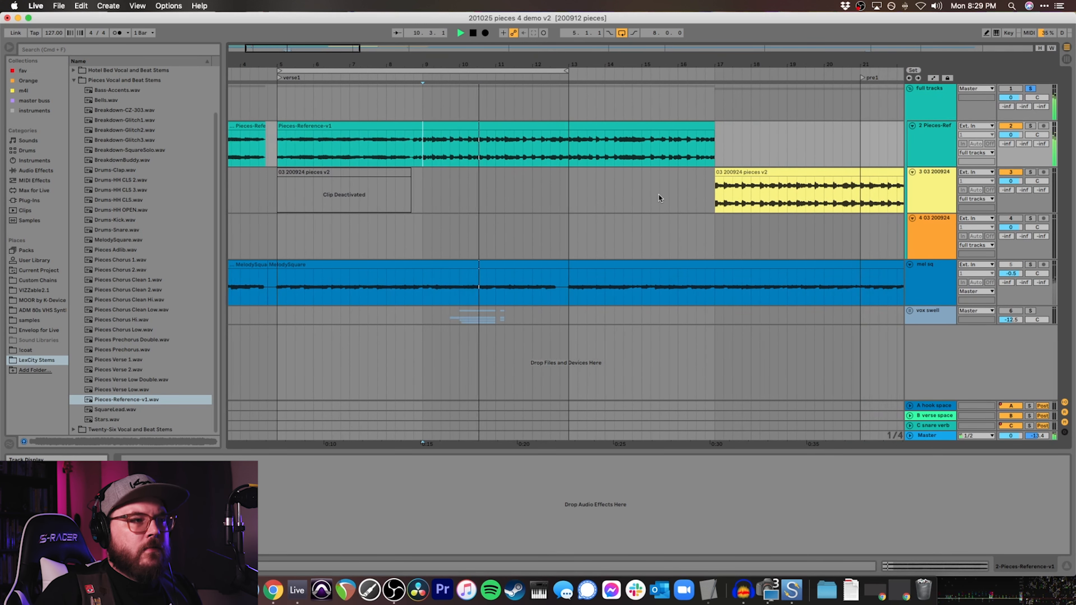
# - Stop the reference clip and play the 03 200924 pieces v2 clip from its start at bar 17
pyautogui.press('space')
pyautogui.click(711, 196)
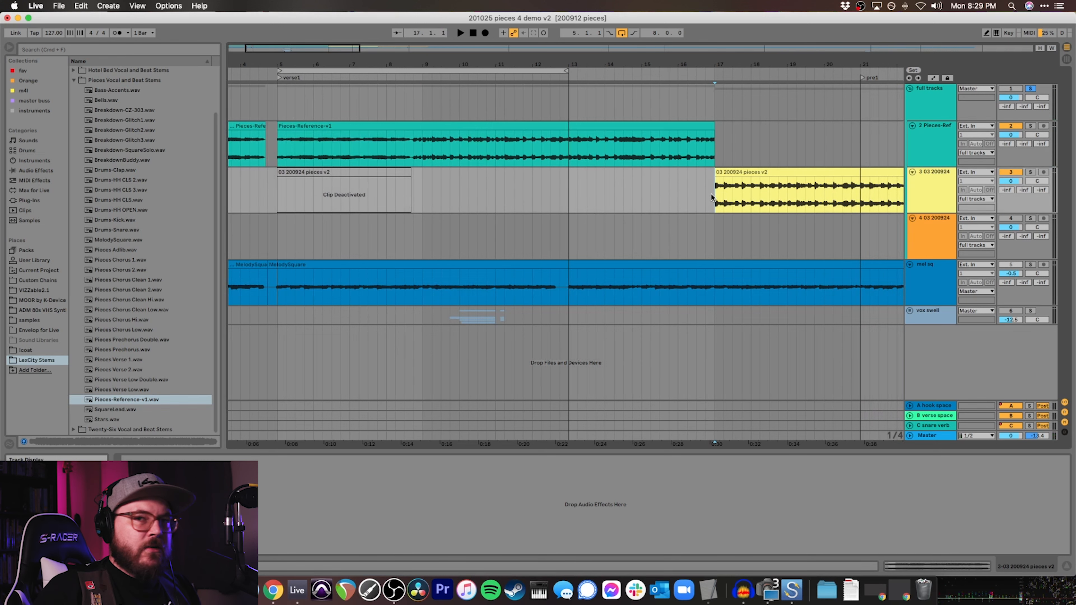
pyautogui.press('space')
pyautogui.hscroll(1, 687, 201)
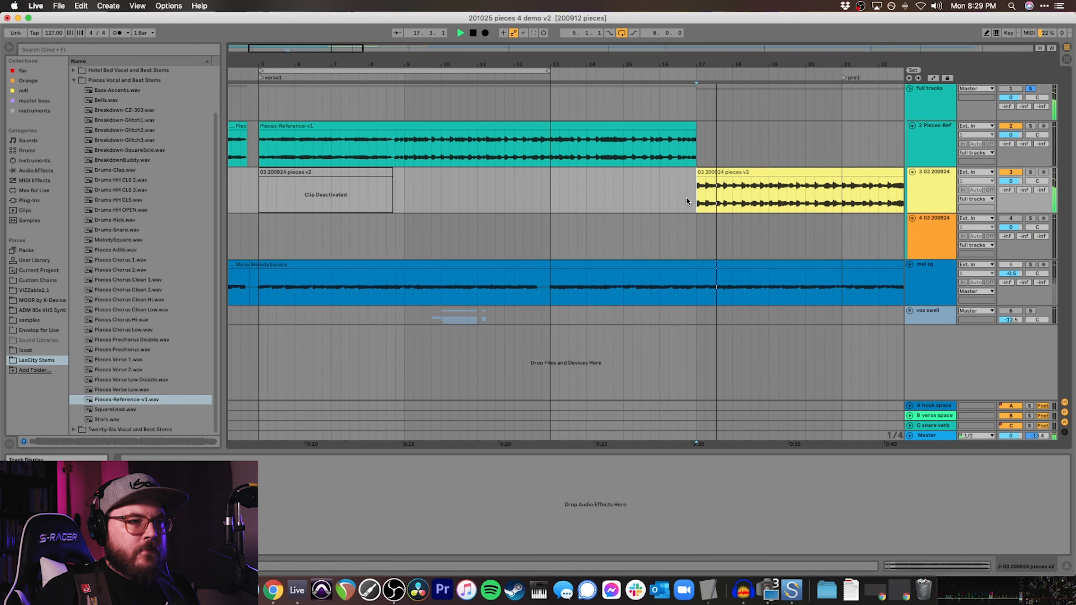
pyautogui.hscroll(1, 687, 201)
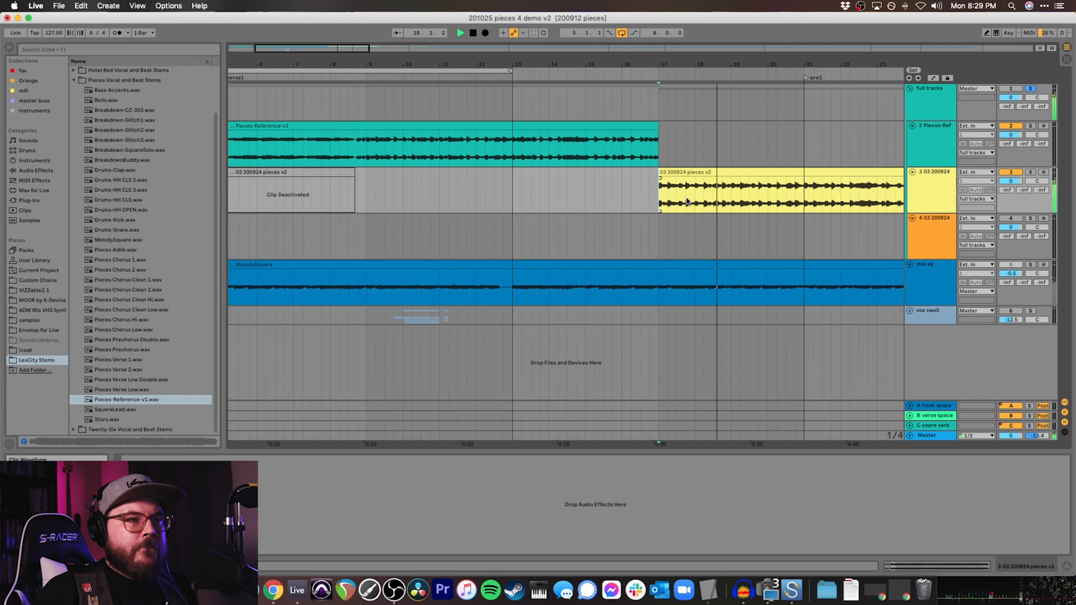
pyautogui.hscroll(2, 687, 201)
pyautogui.hscroll(3, 687, 201)
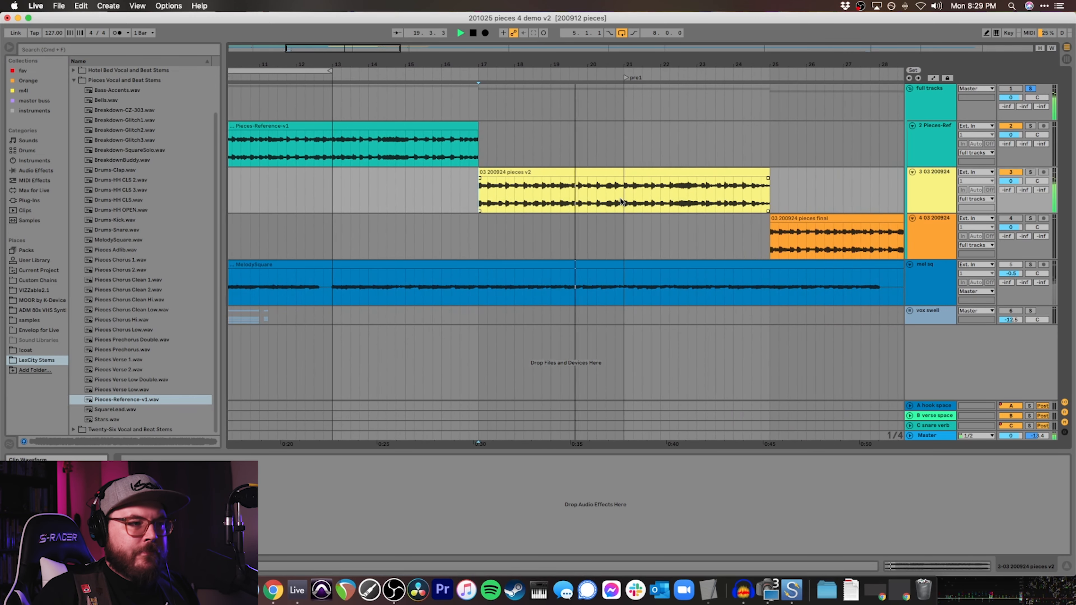
pyautogui.press('space')
# - Play a short section of the 03 200924 pieces v2 clip from bar 22
pyautogui.hscroll(-3, 431, 188)
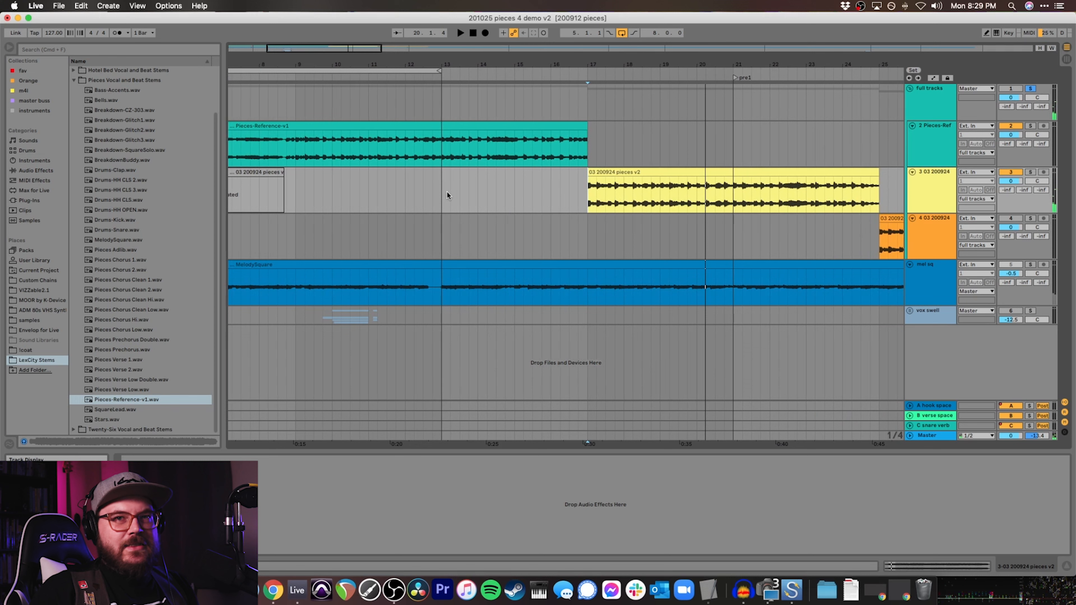
pyautogui.hscroll(-1, 447, 195)
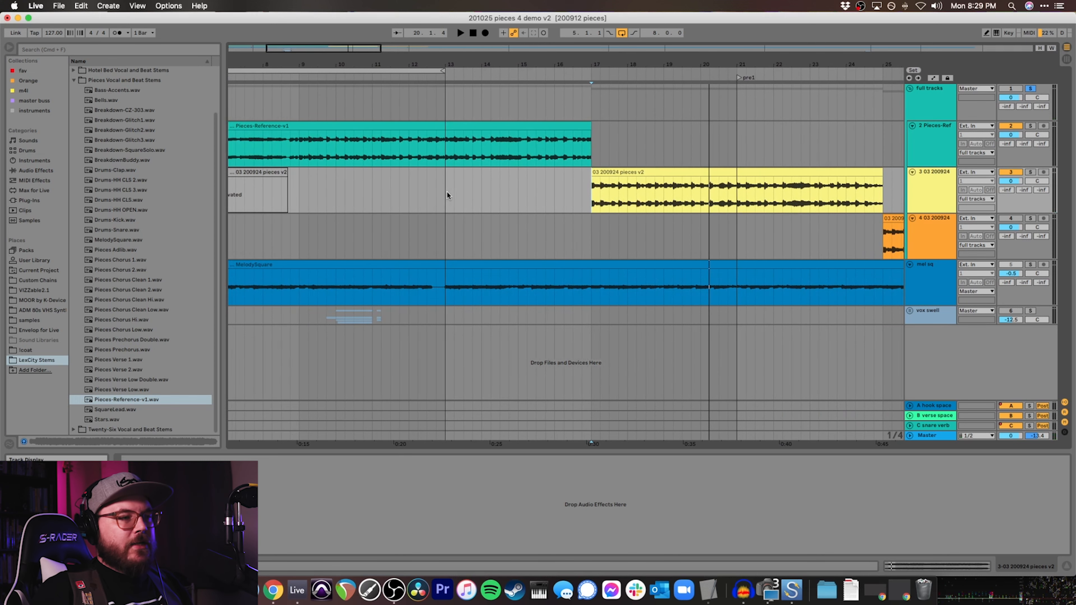
pyautogui.hscroll(2, 380, 210)
pyautogui.click(712, 200)
pyautogui.press('space')
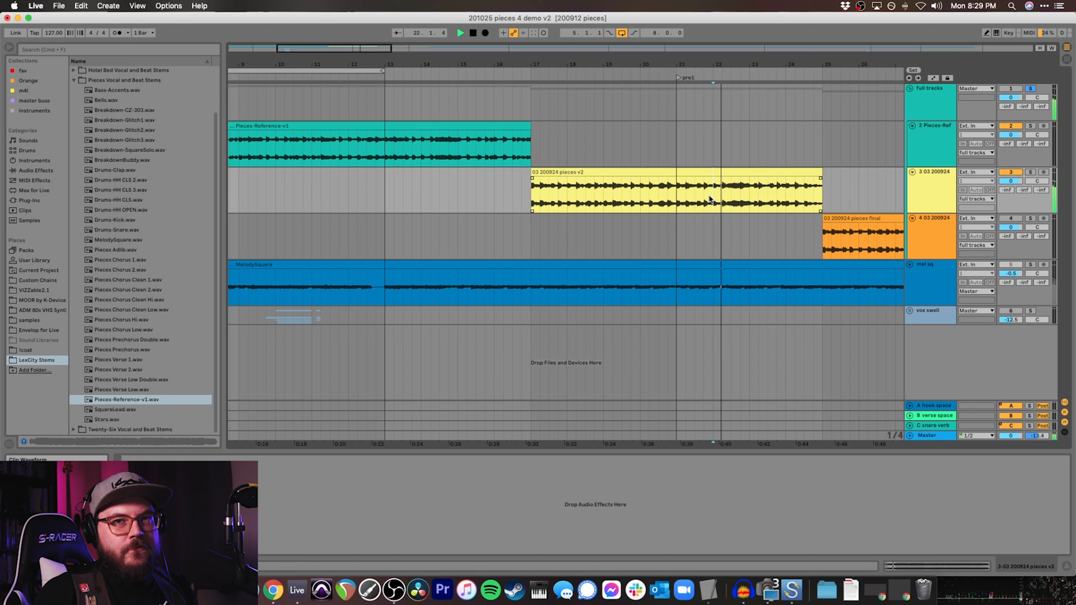
pyautogui.press('space')
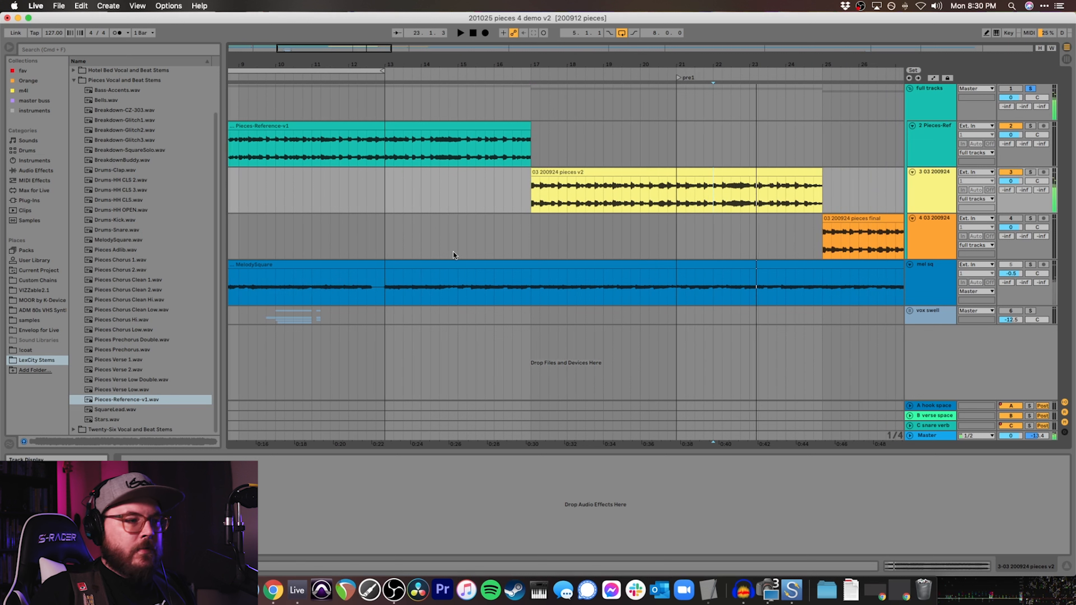
# - Expand the vox swell group, solo it, and play the swell from bar 10
pyautogui.click(909, 312)
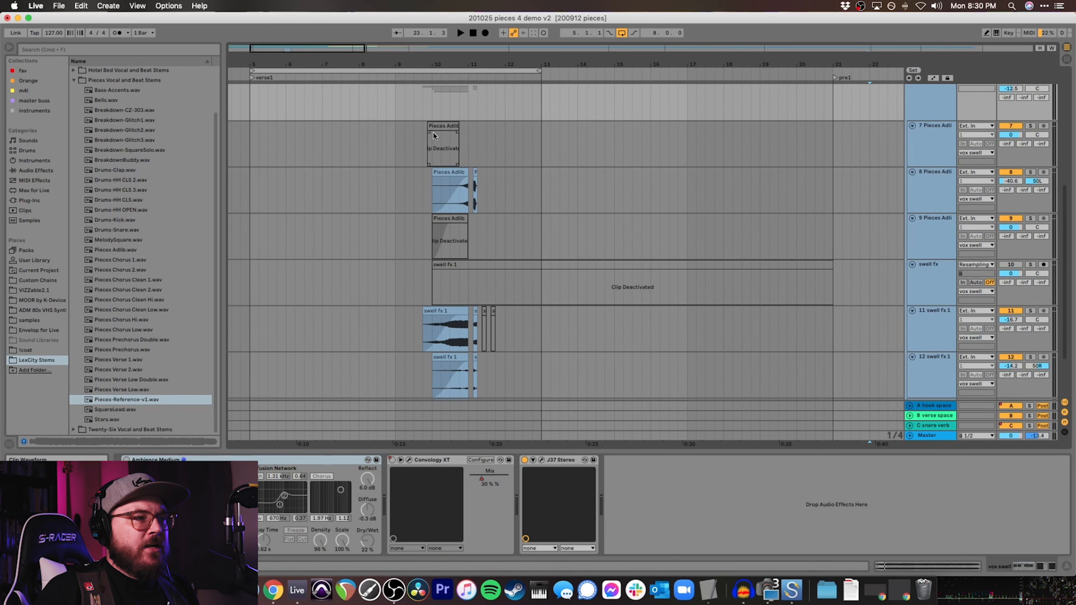
pyautogui.scroll(2, 428, 126)
pyautogui.click(429, 121)
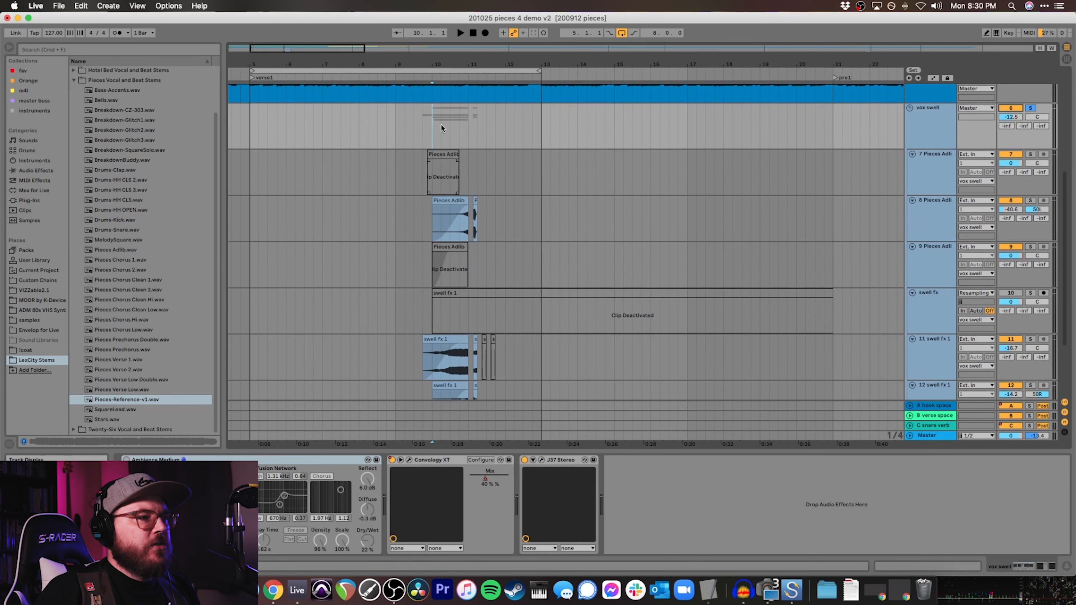
pyautogui.scroll(-6, 432, 123)
pyautogui.scroll(9, 433, 123)
pyautogui.scroll(-3, 433, 128)
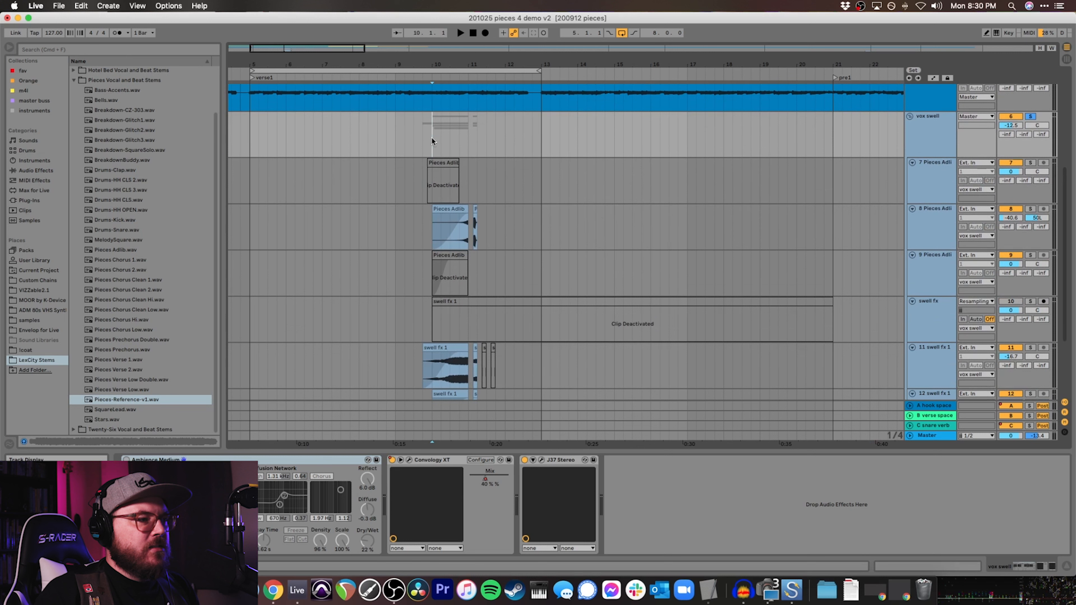
pyautogui.press('space')
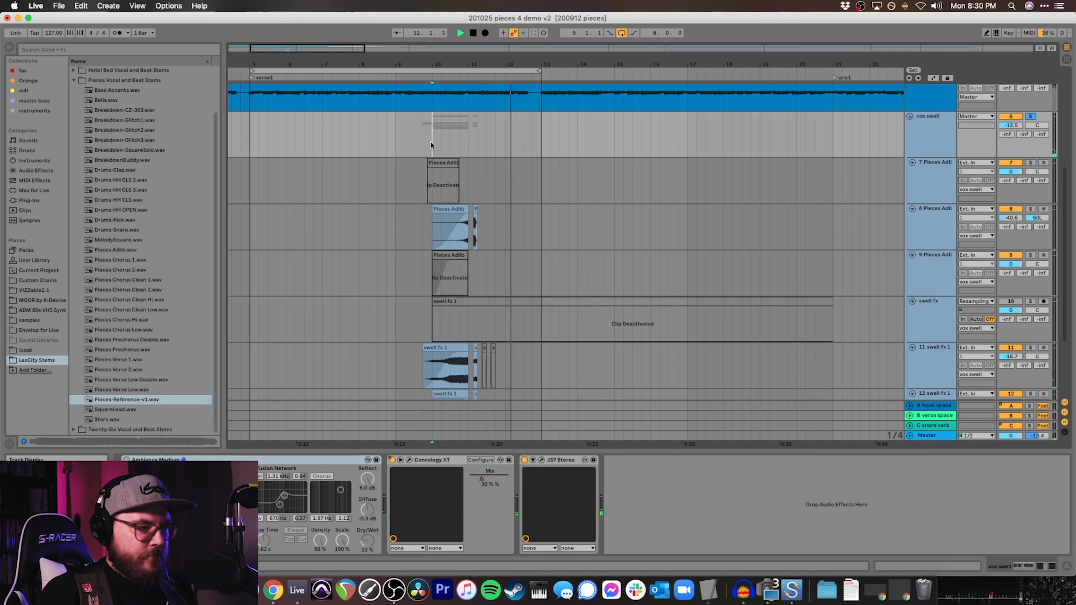
pyautogui.press('space')
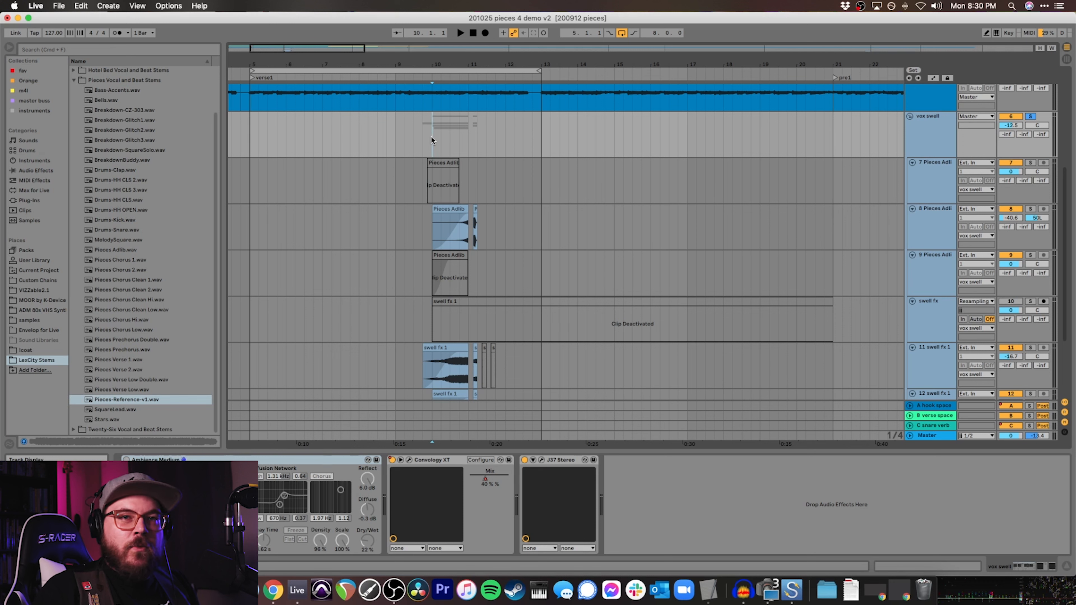
# - Activate the Pieces Adlib clip on track 7 and play it soloed from the clip's start
pyautogui.click(431, 164)
pyautogui.press('0')
pyautogui.click(428, 189)
pyautogui.press('space')
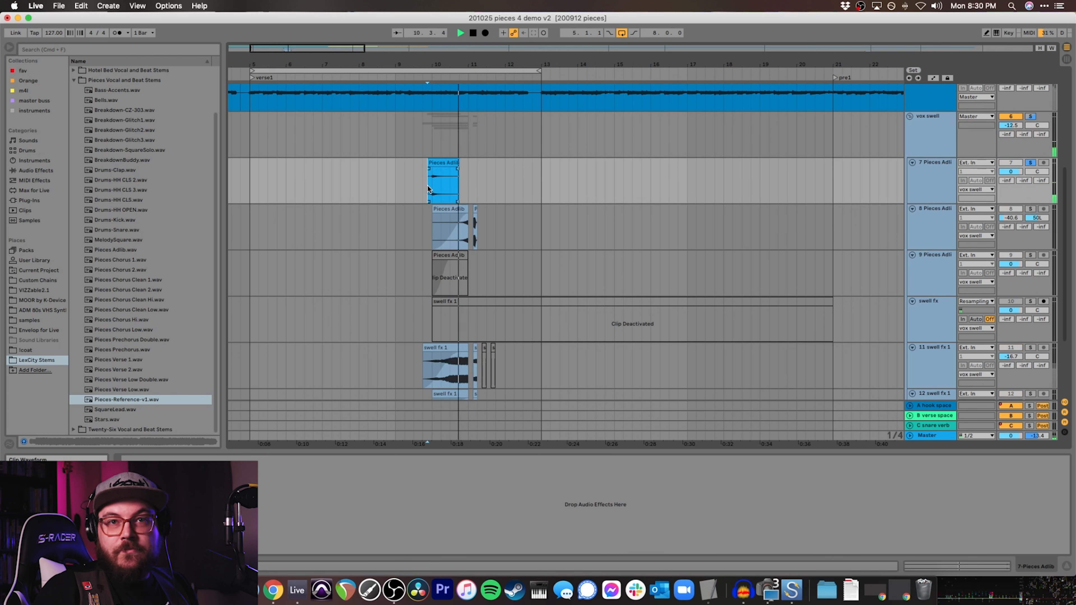
pyautogui.press('space')
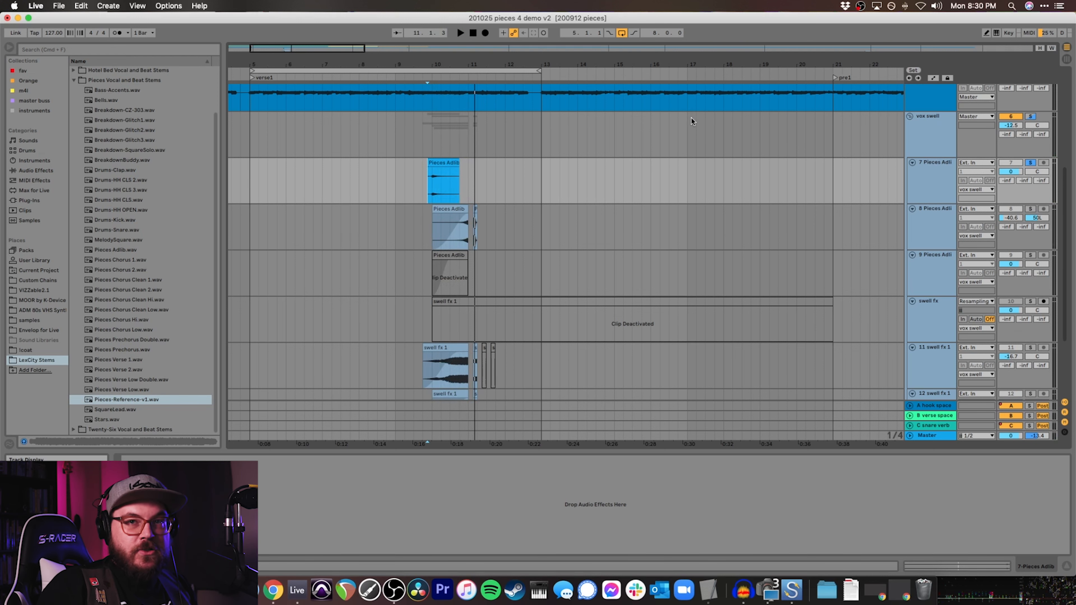
# - Activate the Pieces Adlib clip on track 9 and play it soloed from bar 10
pyautogui.click(441, 256)
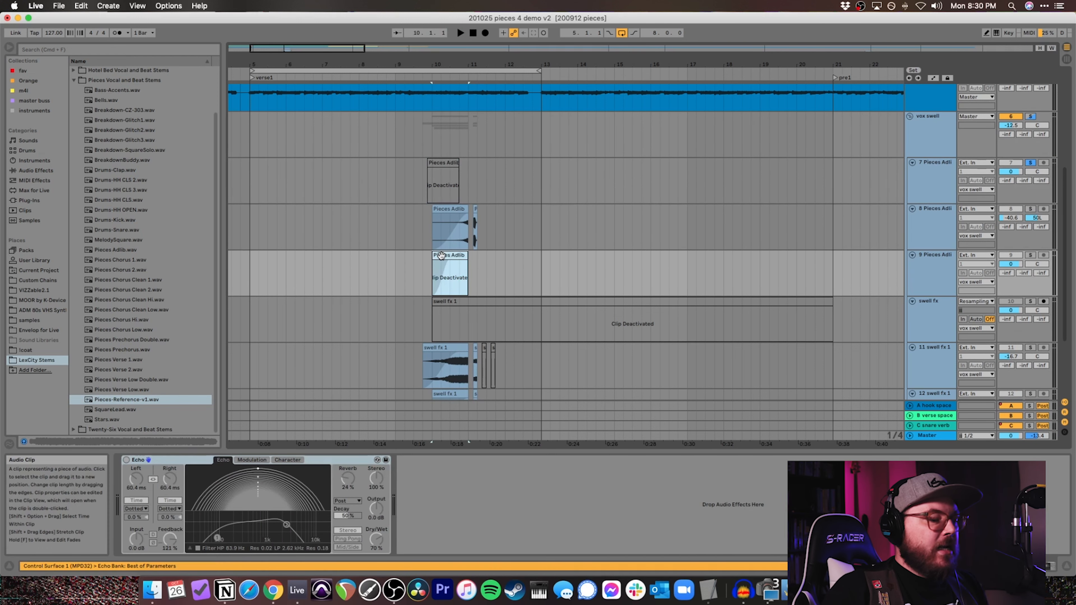
pyautogui.press('0')
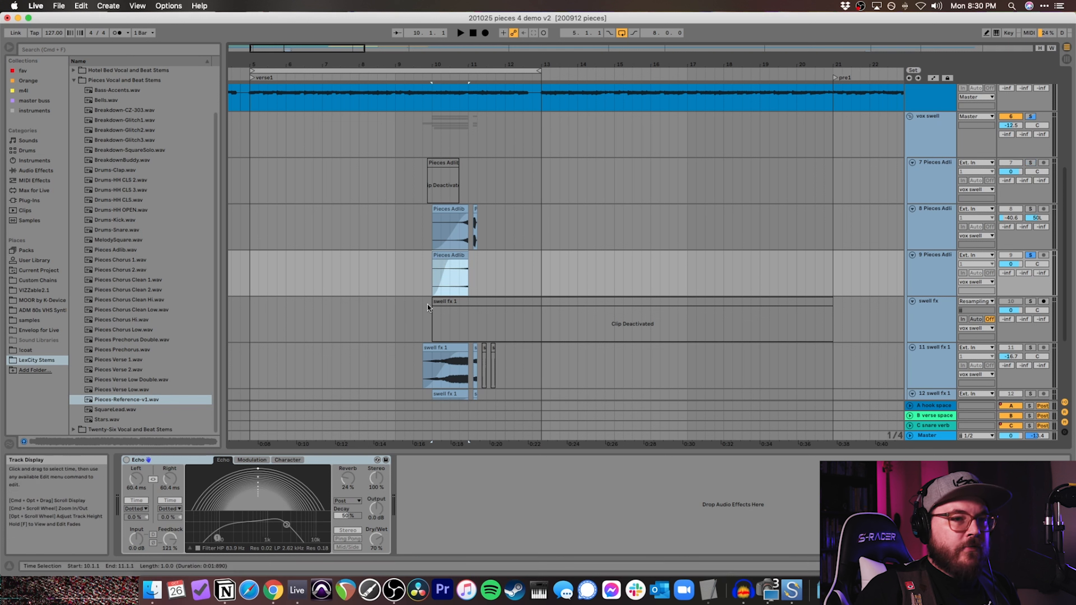
pyautogui.click(434, 280)
pyautogui.press('space')
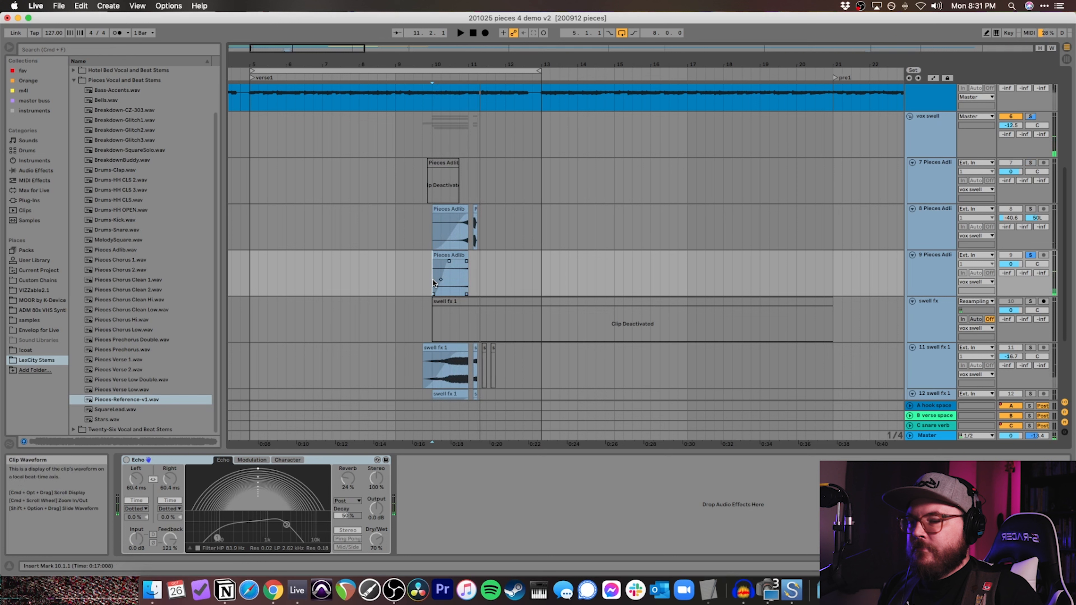
# - Select the time range of the track 9 Pieces Adlib clip and switch on the track's Echo device
pyautogui.click(435, 134)
pyautogui.moveTo(466, 282); pyautogui.dragTo(433, 281)
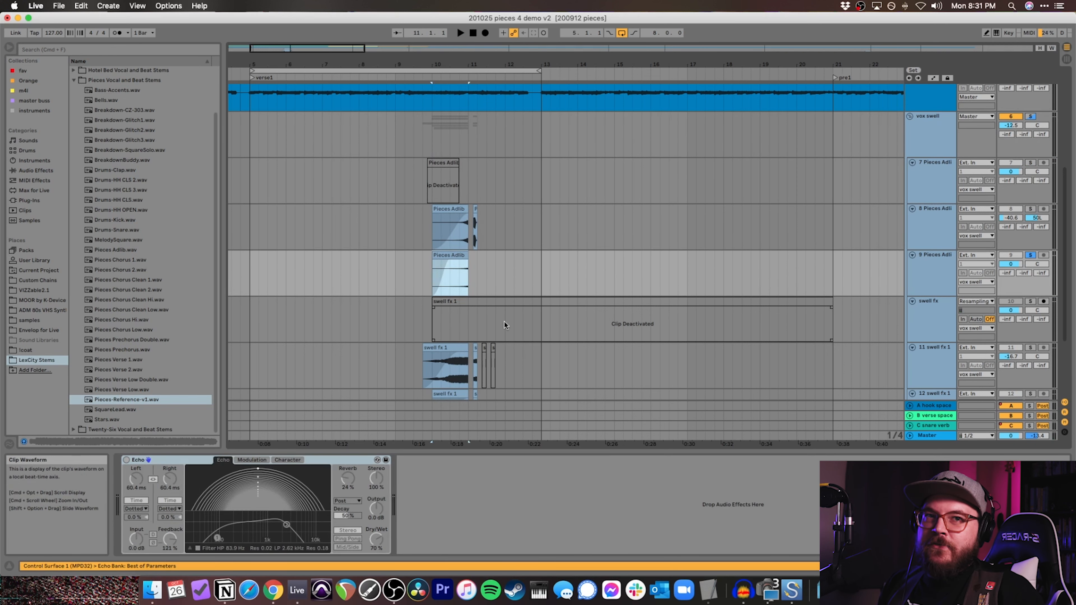
pyautogui.click(127, 460)
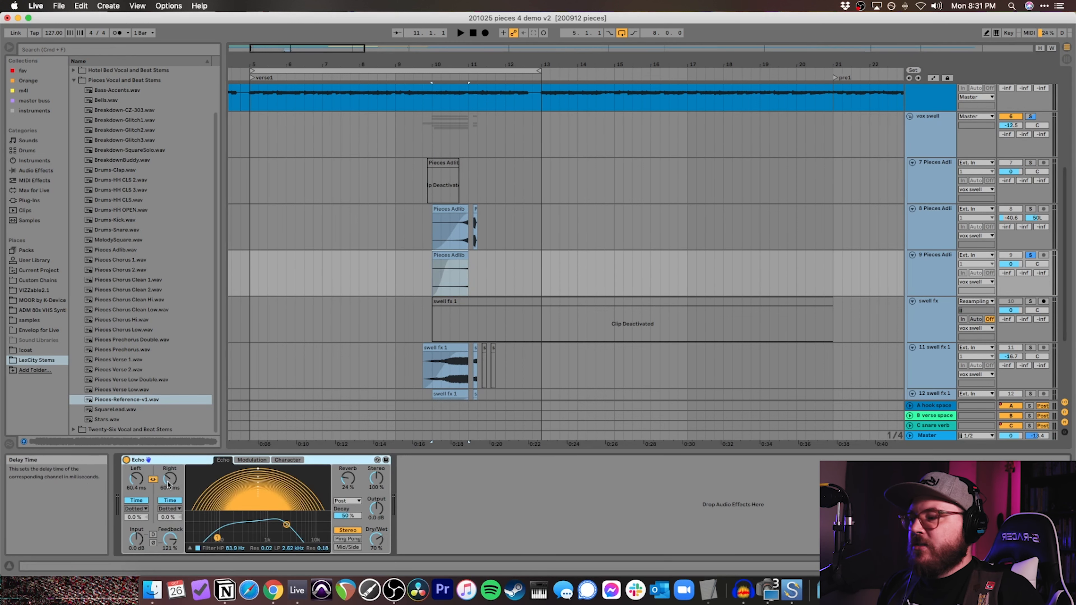
# - Insert a new audio track below track 9 and set its input to Resampling
pyautogui.click(914, 271)
pyautogui.scroll(-3, 914, 271)
pyautogui.press('super+t')
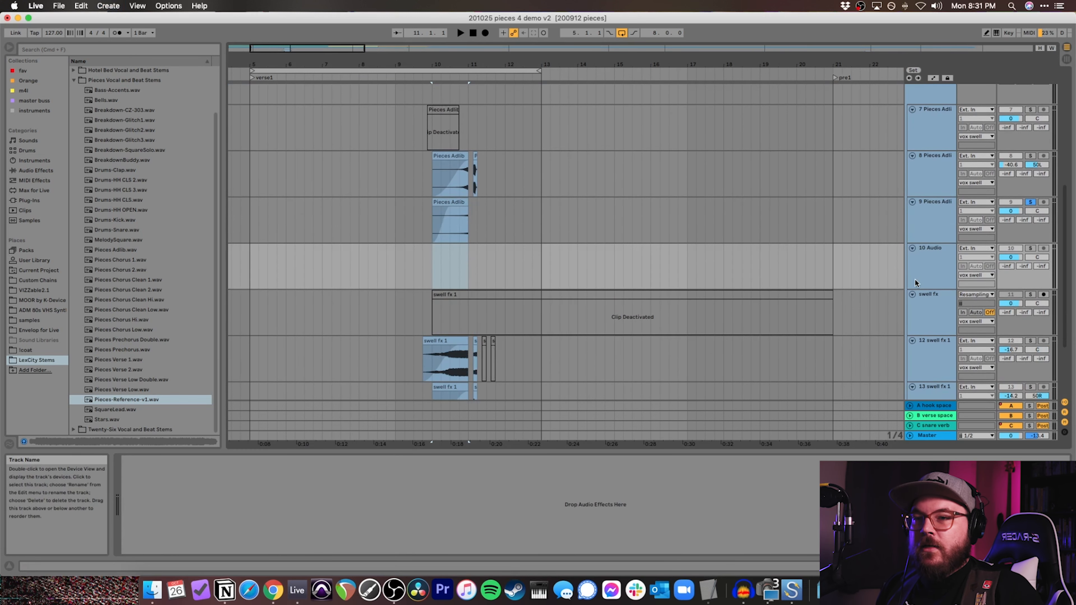
pyautogui.click(974, 249)
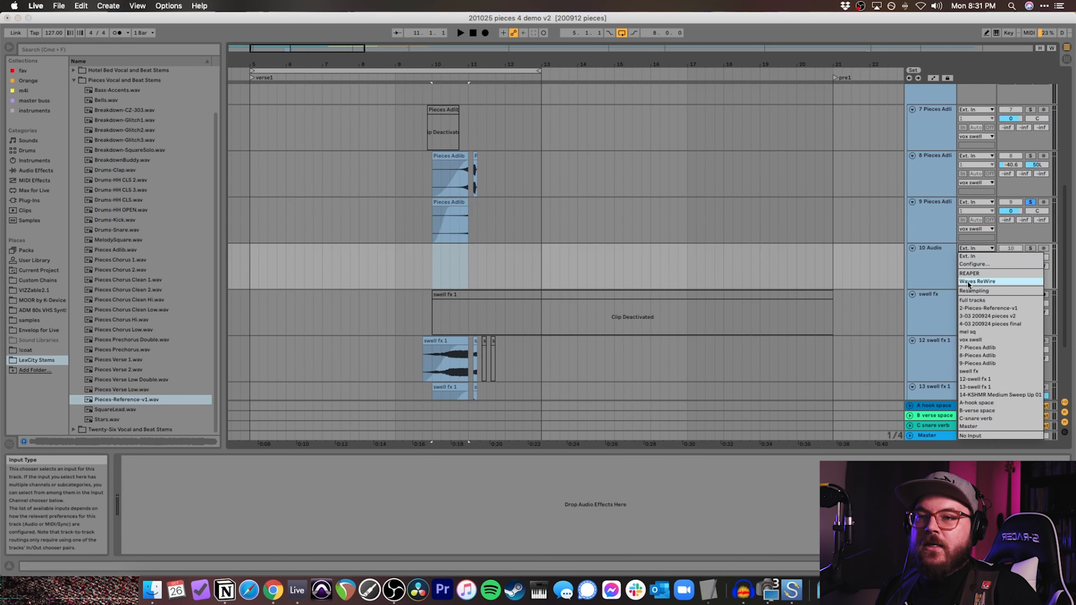
pyautogui.click(975, 291)
# - Set the track 9 Echo delay time to 575 ms and its dry/wet to 81%
pyautogui.click(430, 231)
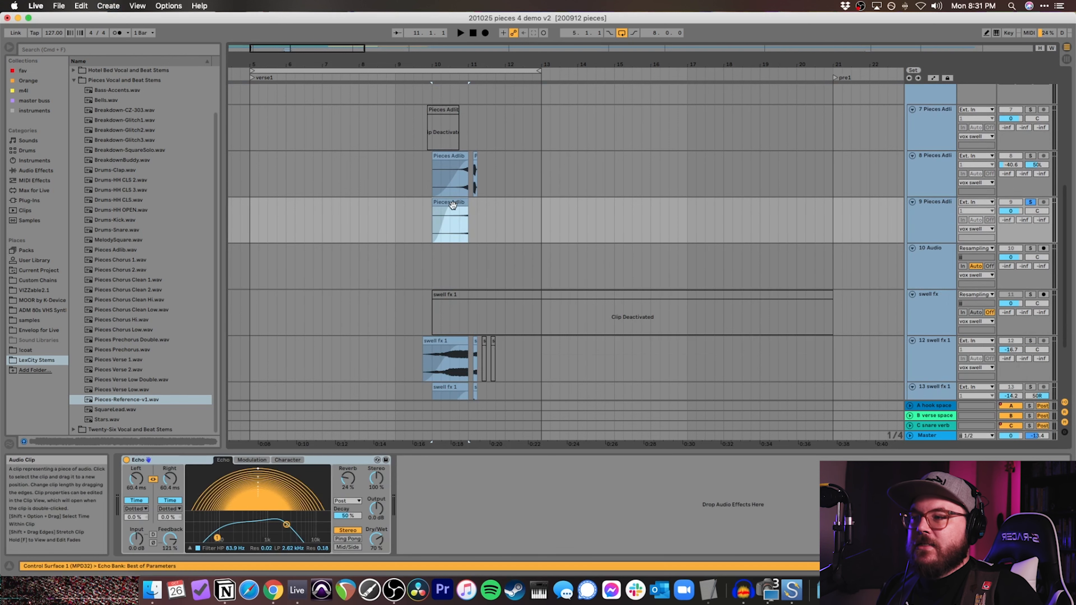
pyautogui.moveTo(170, 479); pyautogui.dragTo(170, 445)
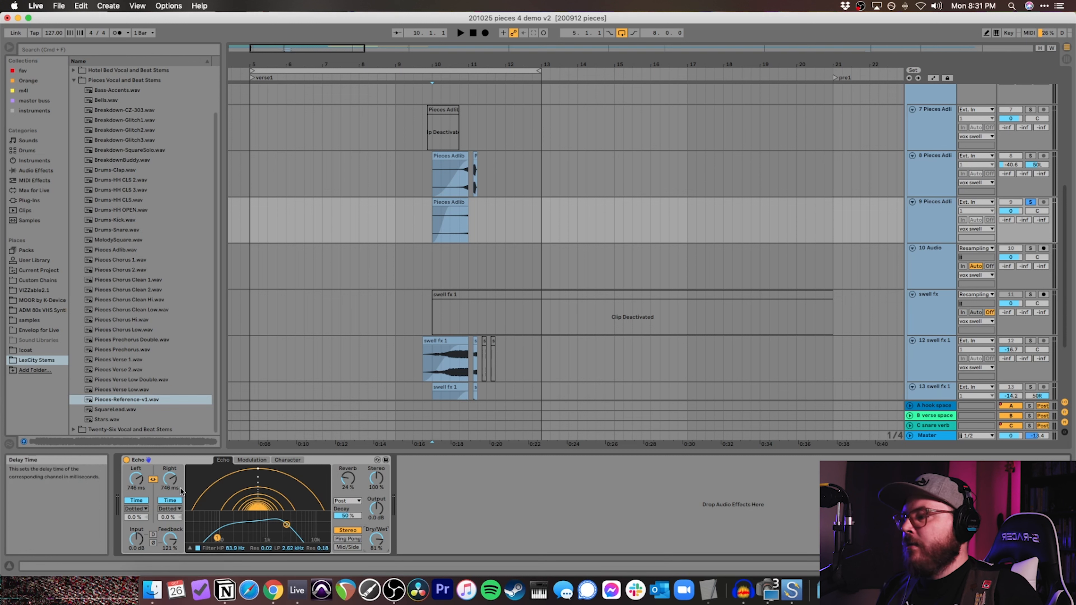
pyautogui.moveTo(170, 479); pyautogui.dragTo(170, 499)
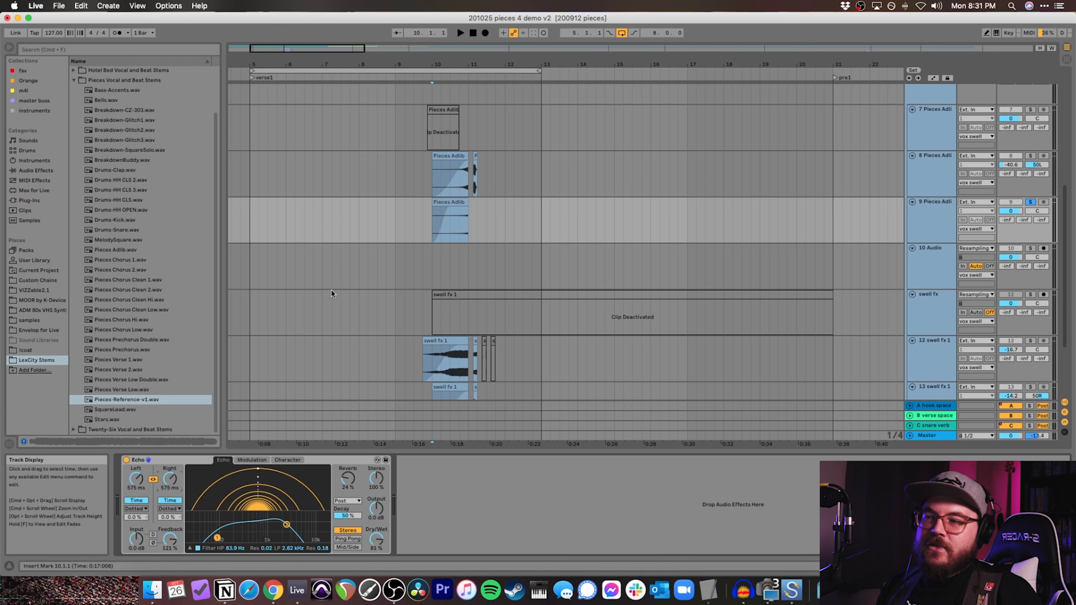
# - Arm the 10 Audio track and record the adlib's echo from bar 10 while sweeping the Echo delay time up and down
pyautogui.click(433, 267)
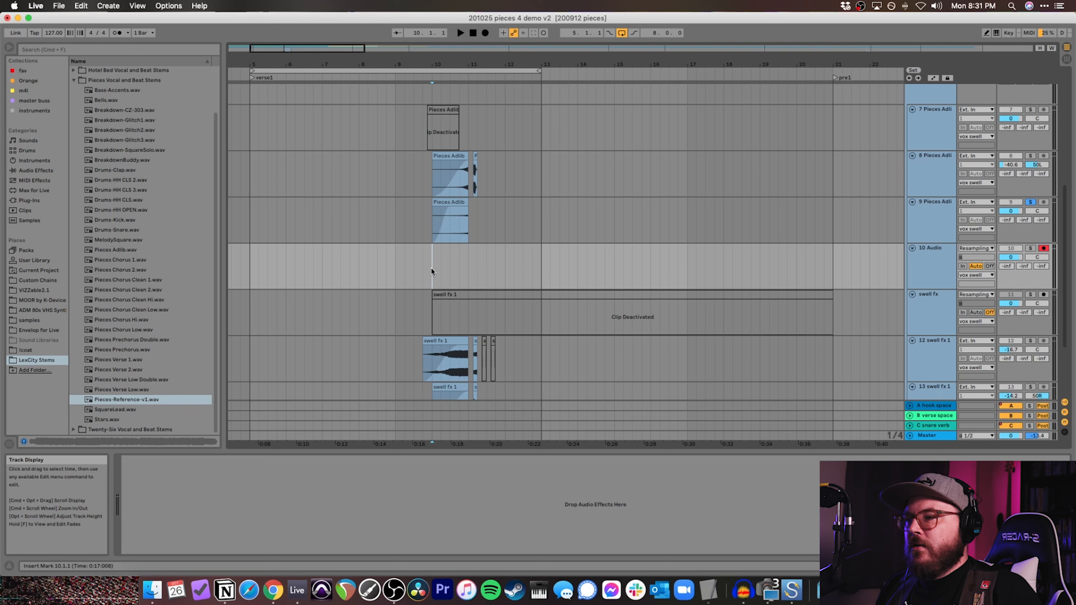
pyautogui.click(432, 215)
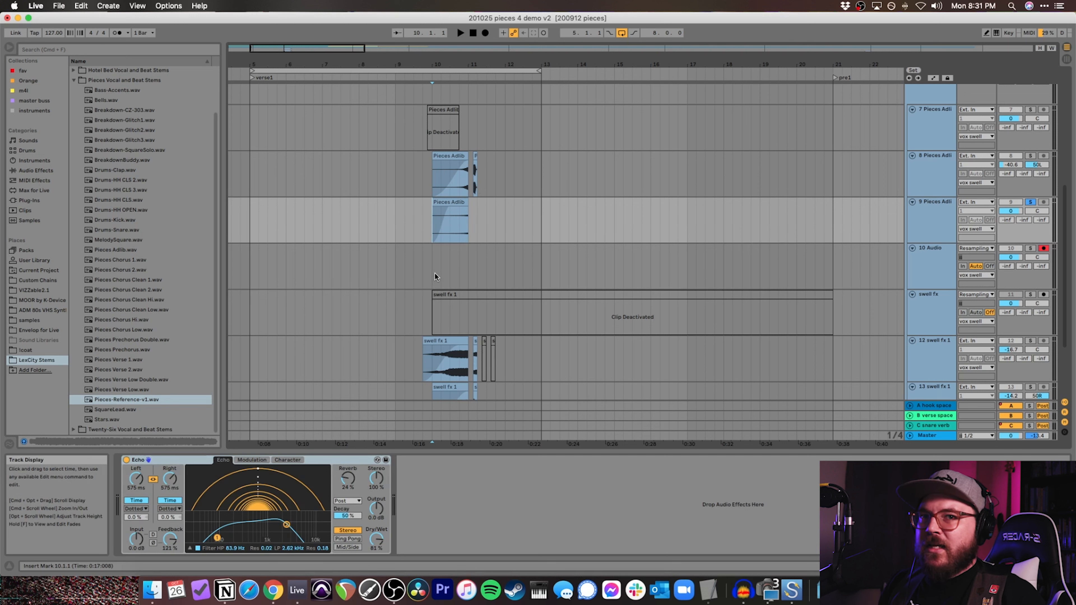
pyautogui.press('space')
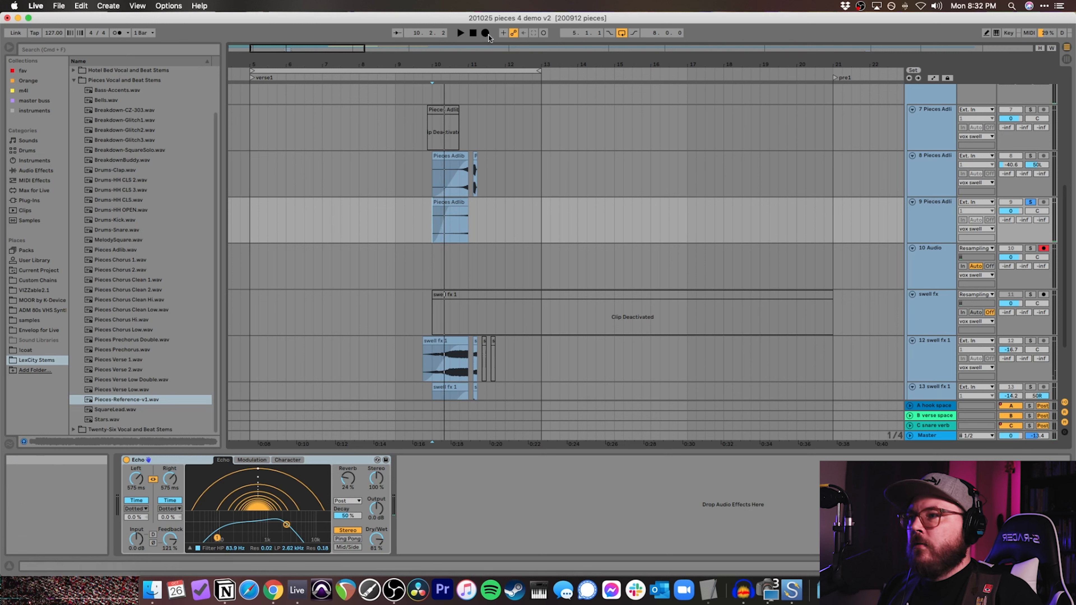
pyautogui.click(486, 33)
pyautogui.moveTo(170, 479); pyautogui.dragTo(170, 470)
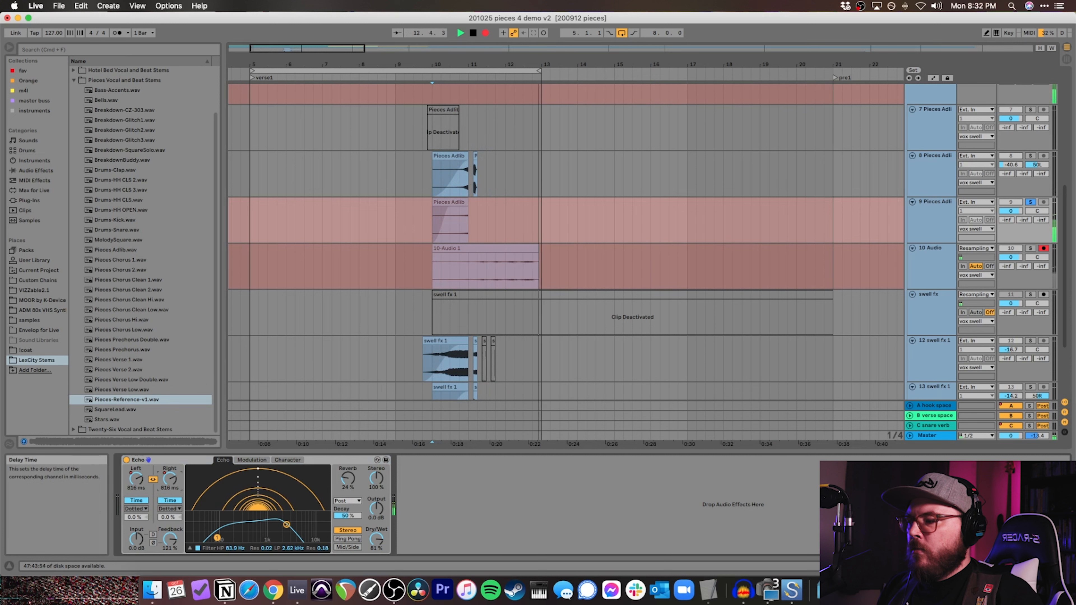
pyautogui.moveTo(170, 470); pyautogui.dragTo(170, 494)
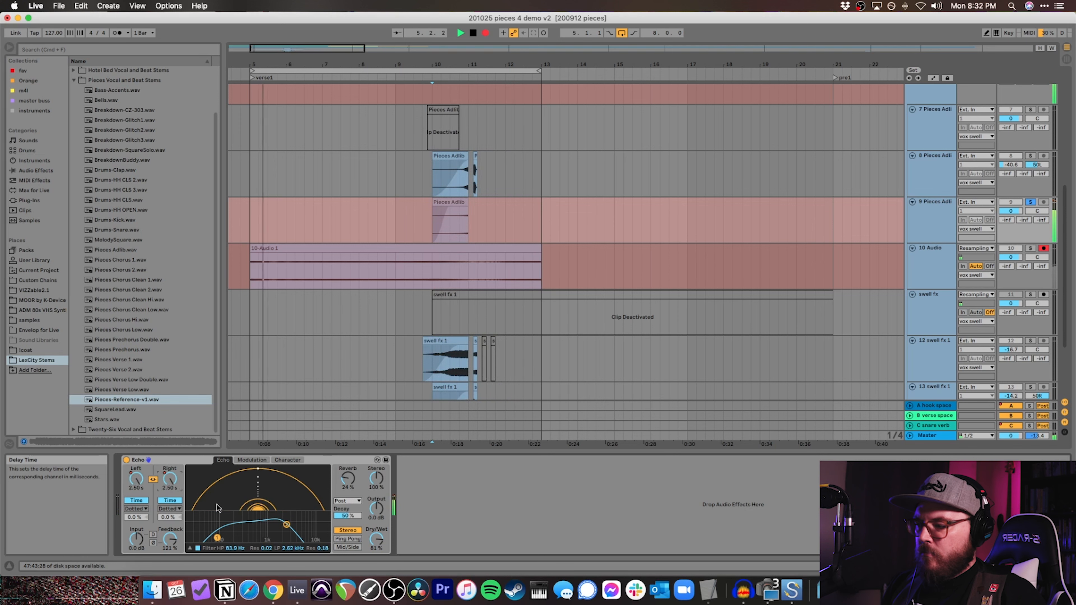
pyautogui.press('space')
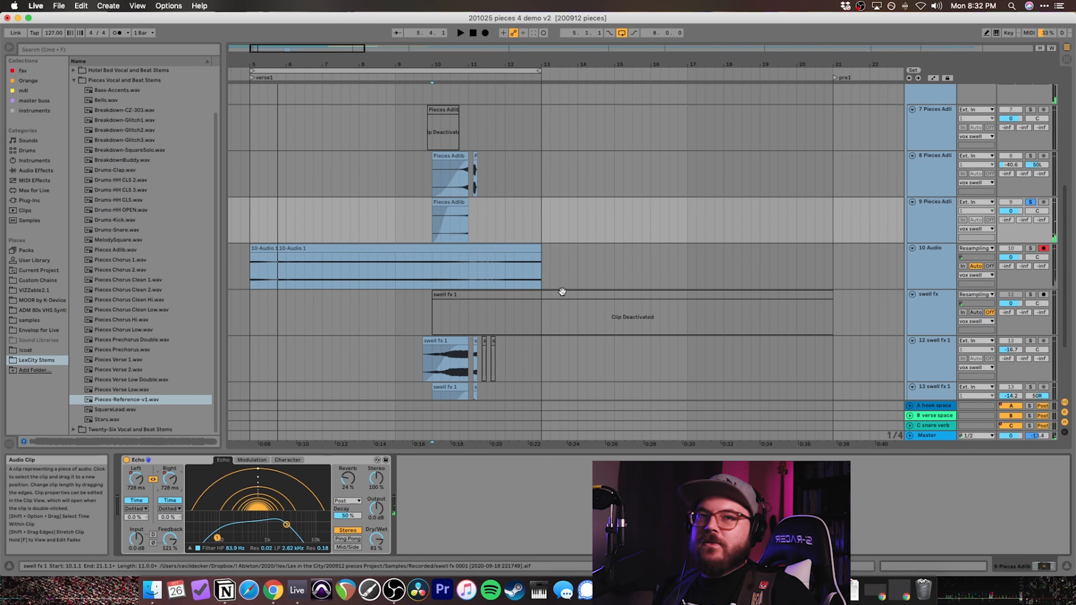
# - Delete the 10 Audio track with its resampled recordings
pyautogui.click(937, 267)
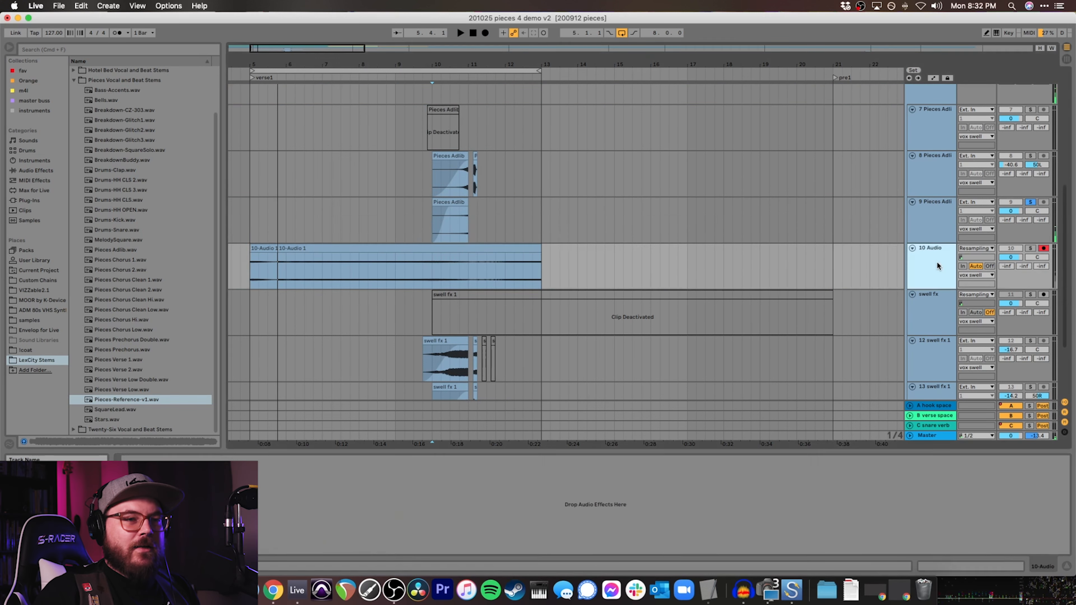
pyautogui.press('Delete')
# - Activate the long swell fx 1 clip on the swell fx track and play it soloed from bar 10 with the loop off
pyautogui.click(527, 251)
pyautogui.press('0')
pyautogui.click(622, 33)
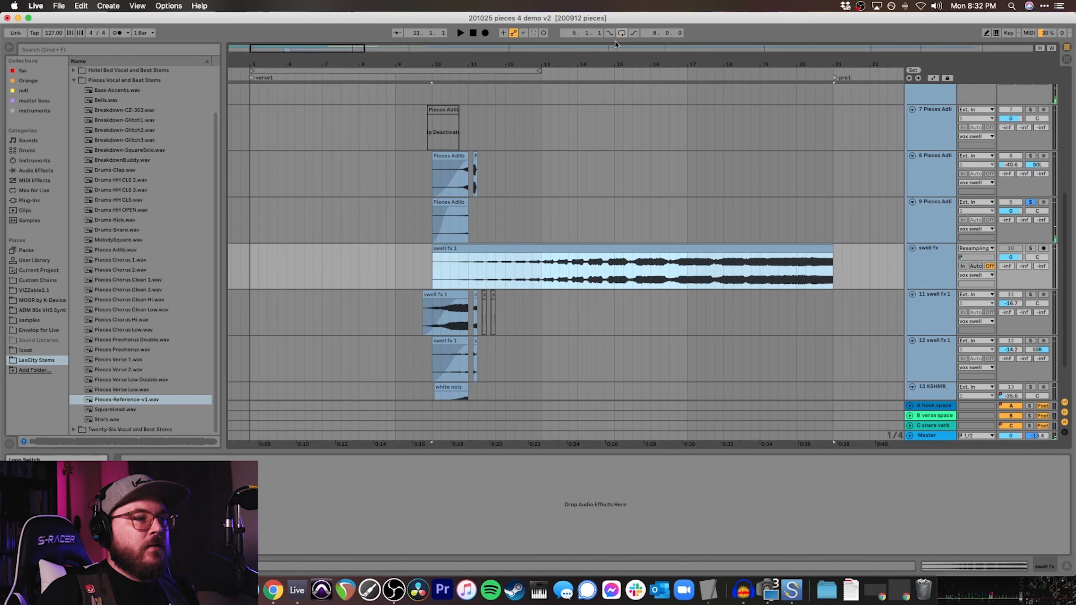
pyautogui.click(429, 270)
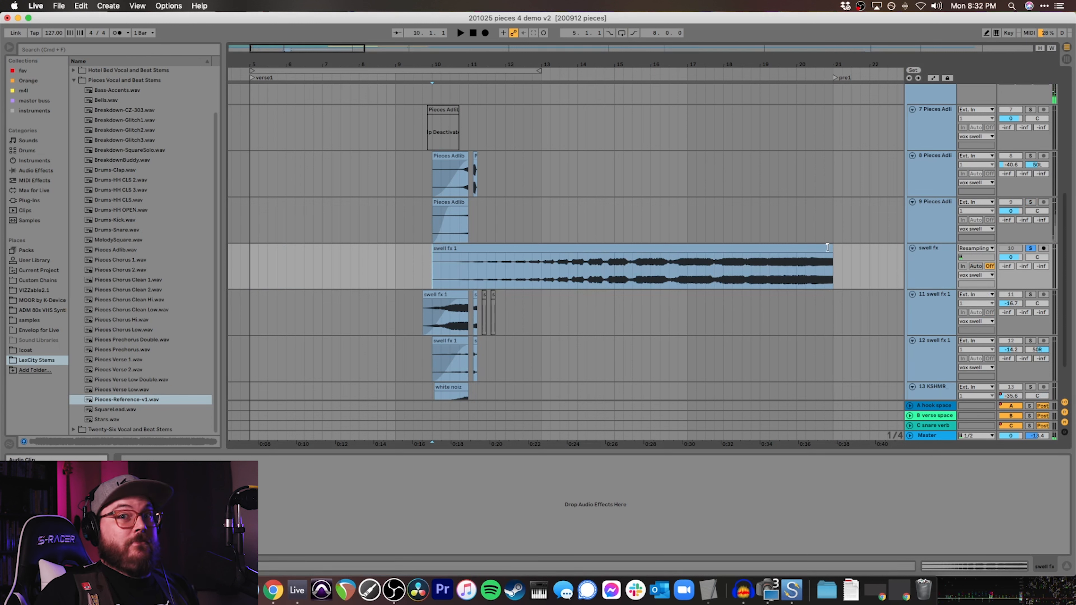
pyautogui.press('space')
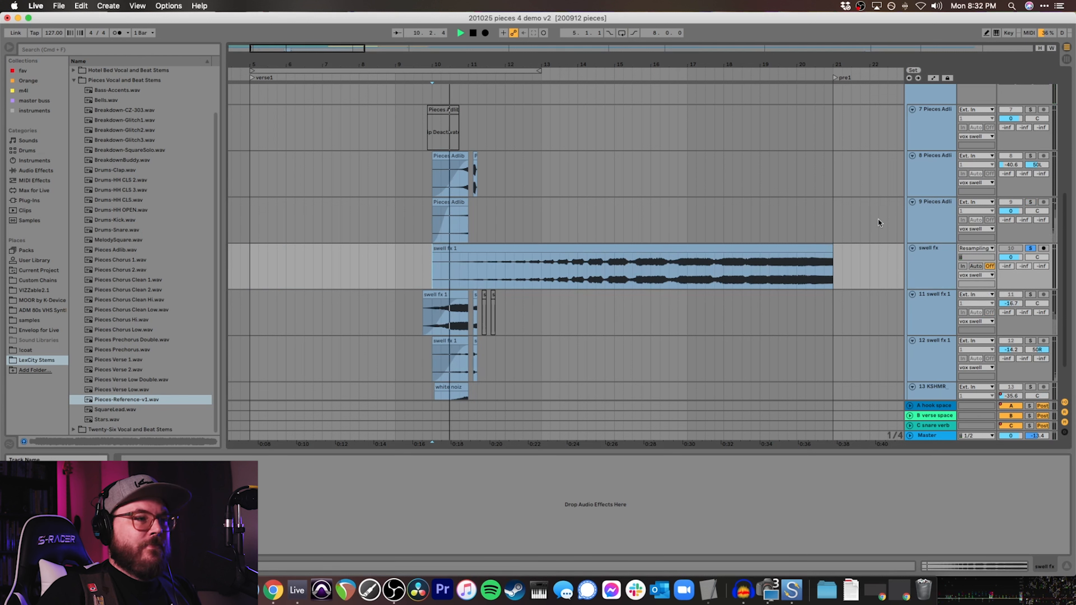
# - Listen to the soloed long swell fx 1 clip while checking track 9's Echo device, and stop playback
pyautogui.click(453, 217)
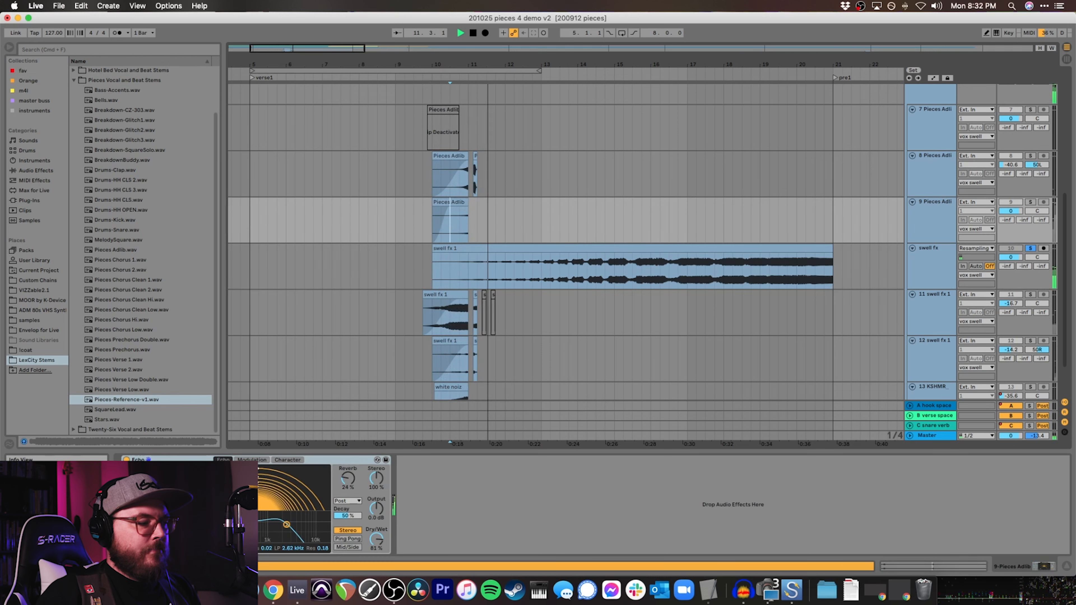
pyautogui.click(399, 272)
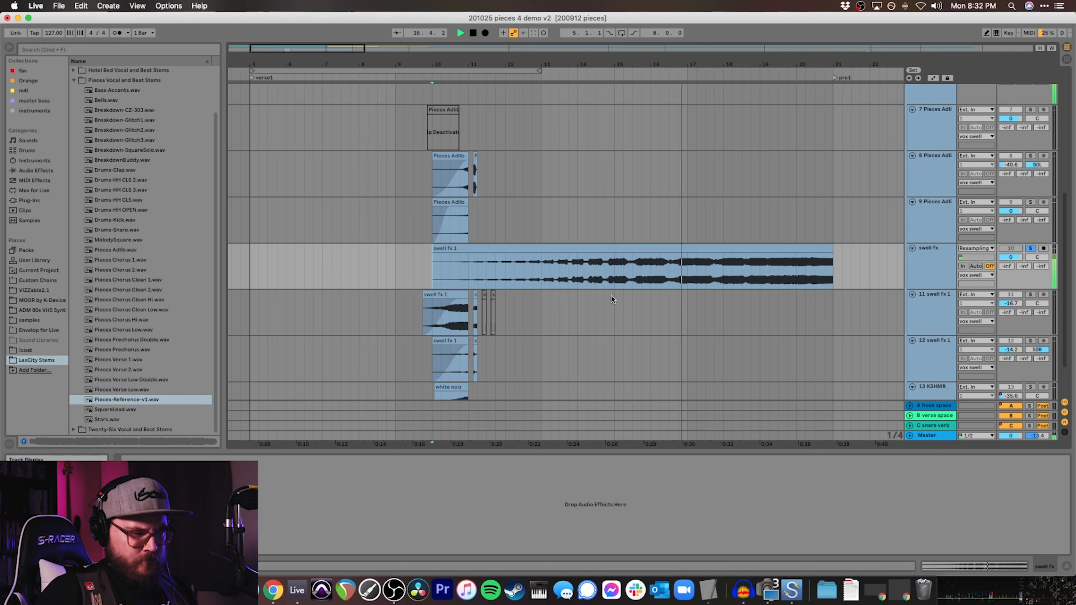
pyautogui.press('space')
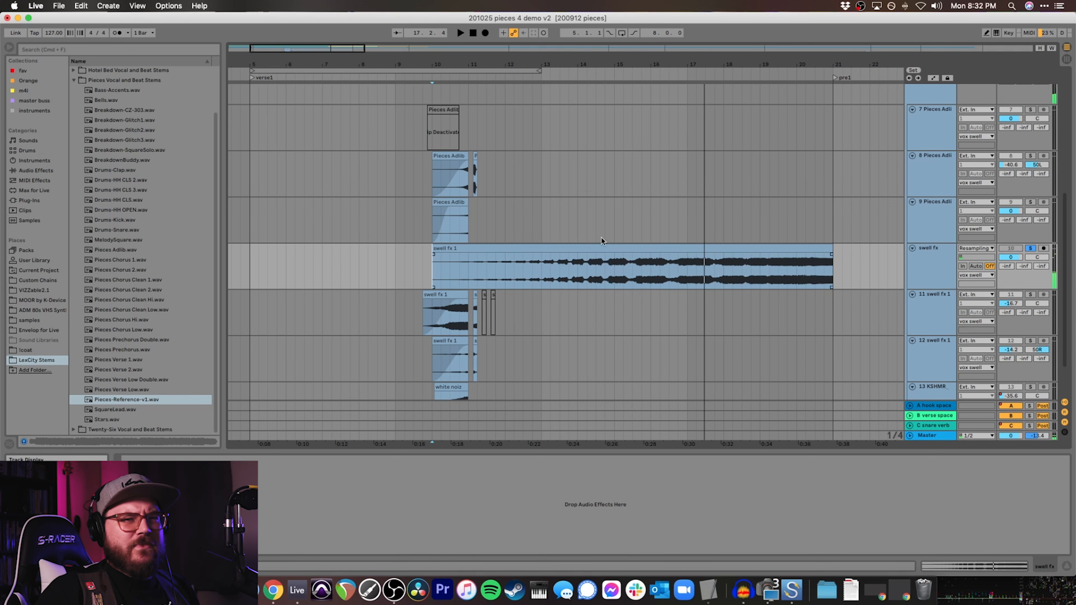
# - Deactivate the white noise clip on track 13
pyautogui.scroll(-2, 433, 316)
pyautogui.click(405, 316)
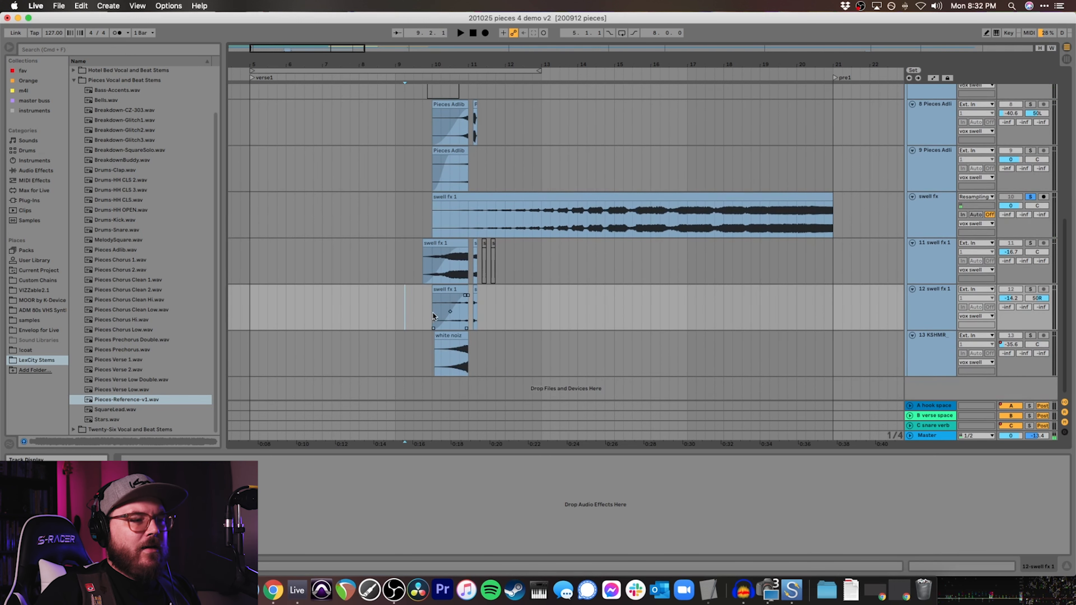
pyautogui.click(454, 335)
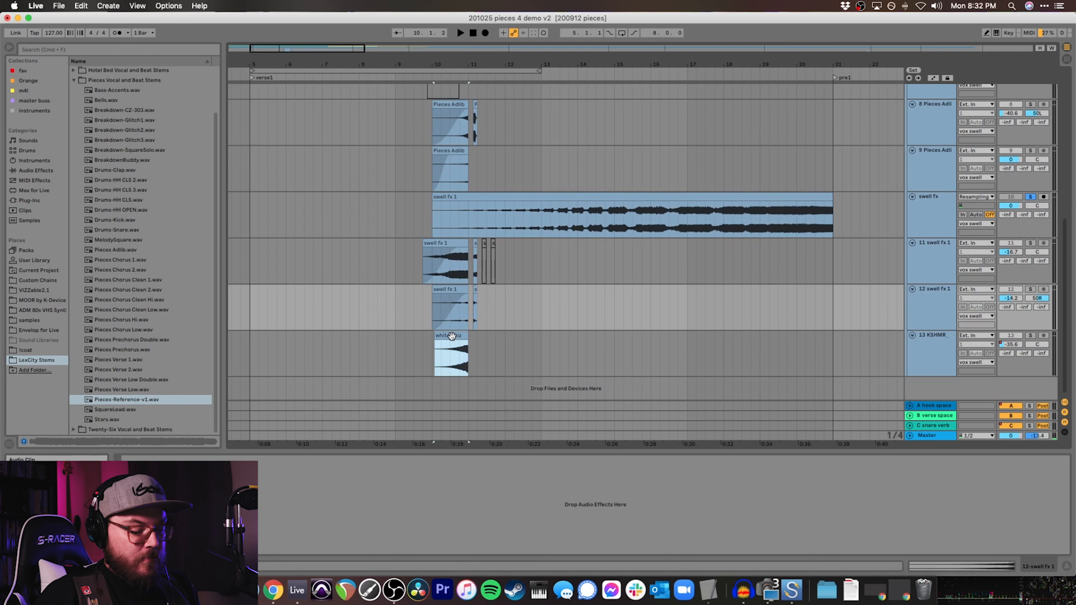
pyautogui.press('0')
# - Solo track 8 and play its Pieces Adlib clip from bar 10
pyautogui.scroll(2, 434, 244)
pyautogui.click(442, 157)
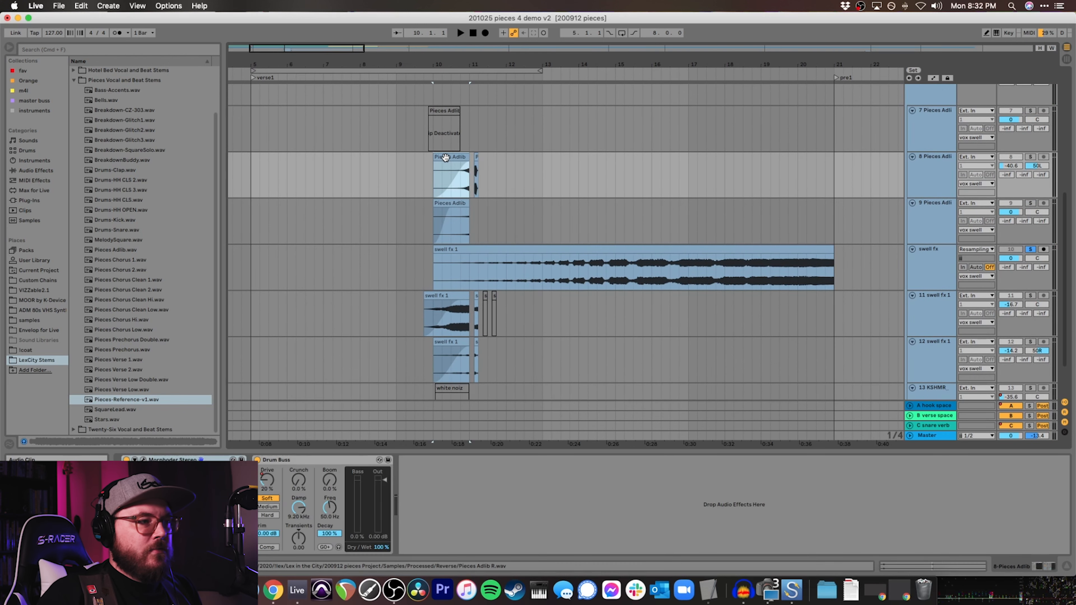
pyautogui.press('s')
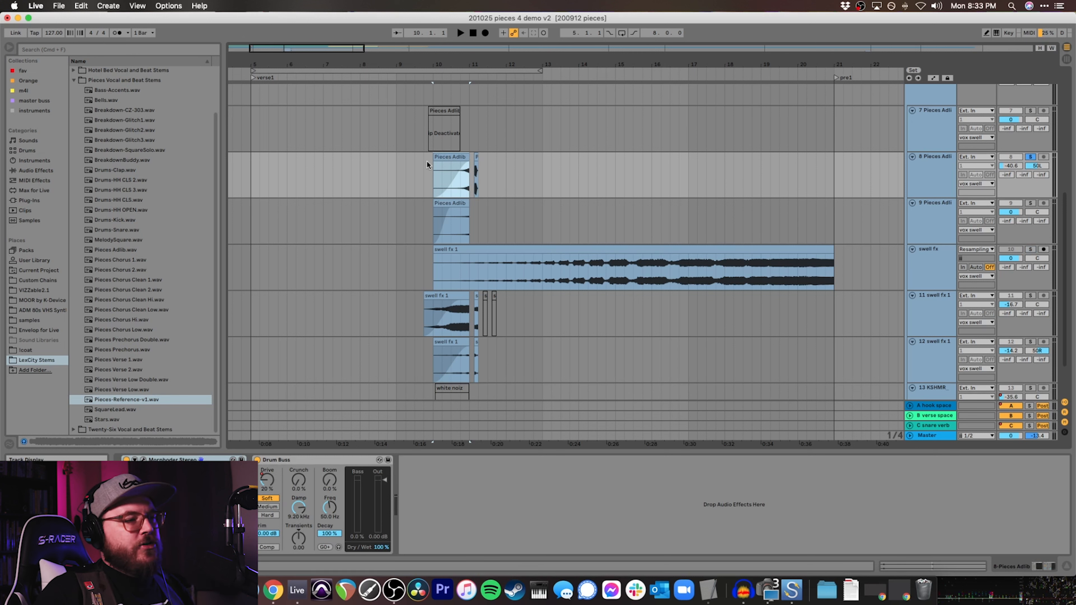
pyautogui.press('space')
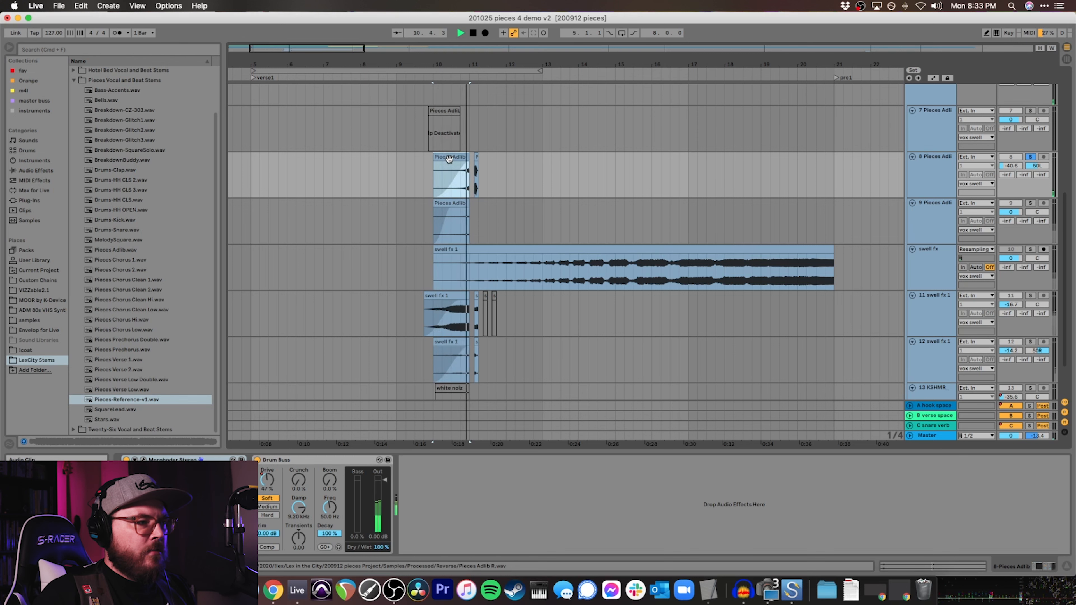
# - Deactivate the Pieces Adlib clip on track 9 and the long swell fx 1 clip on the swell fx track
pyautogui.click(450, 205)
pyautogui.press('0')
pyautogui.click(452, 253)
pyautogui.press('0')
# - Play the swell fx 1 clip on track 12 soloed, followed by the swell fx 1 clip on track 11 soloed
pyautogui.scroll(-3, 452, 297)
pyautogui.click(457, 312)
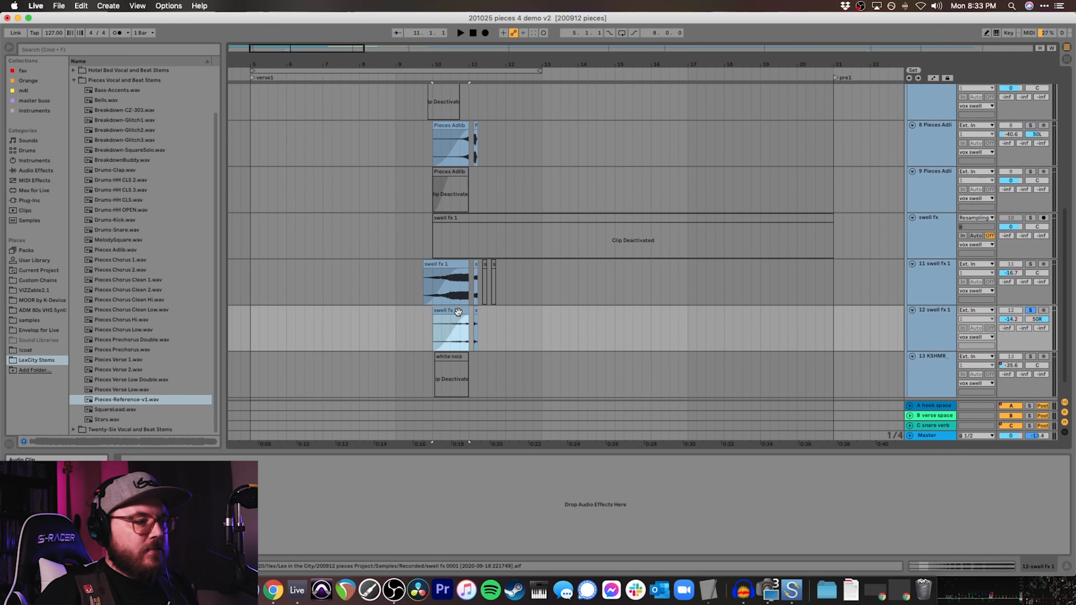
pyautogui.press('+')
pyautogui.press('+')
pyautogui.press('+')
pyautogui.click(383, 324)
pyautogui.click(405, 311)
pyautogui.press('space')
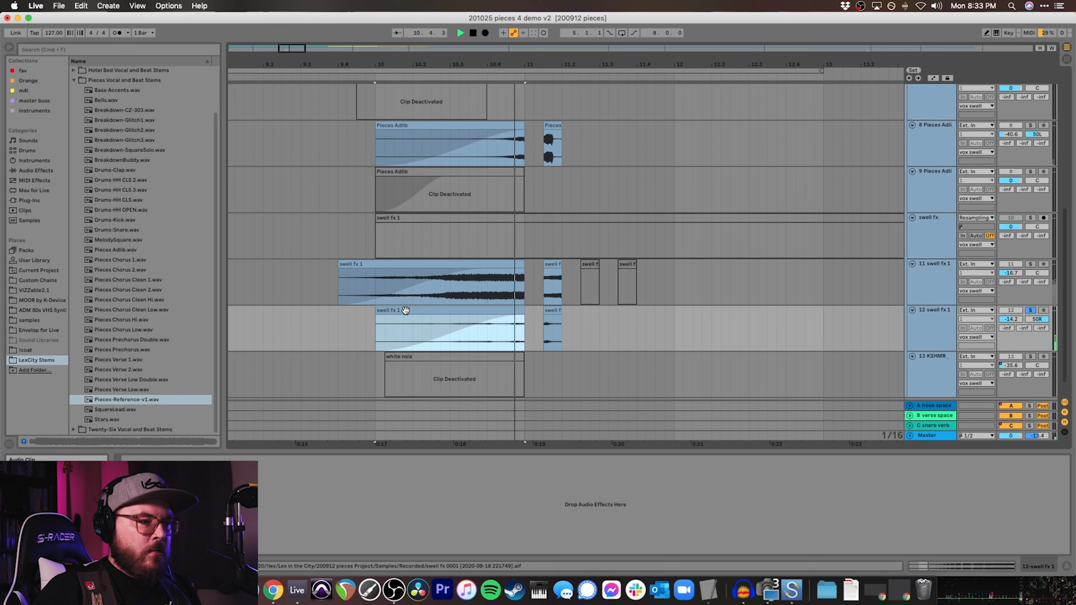
pyautogui.press('space')
pyautogui.click(403, 264)
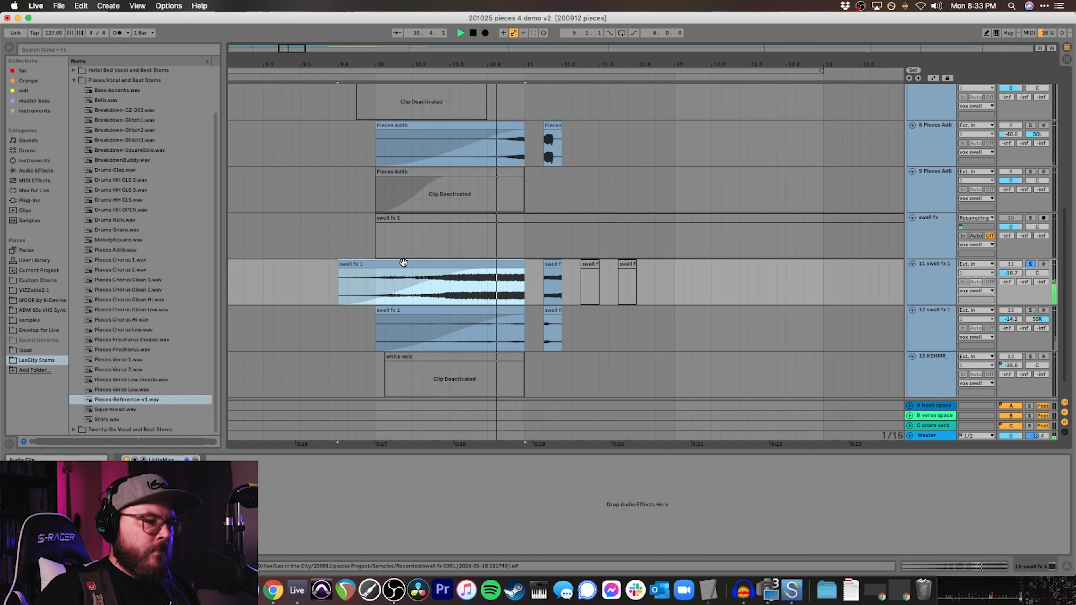
pyautogui.press('space')
# - Activate the white noise clip on track 13 and play it soloed
pyautogui.scroll(-2, 403, 261)
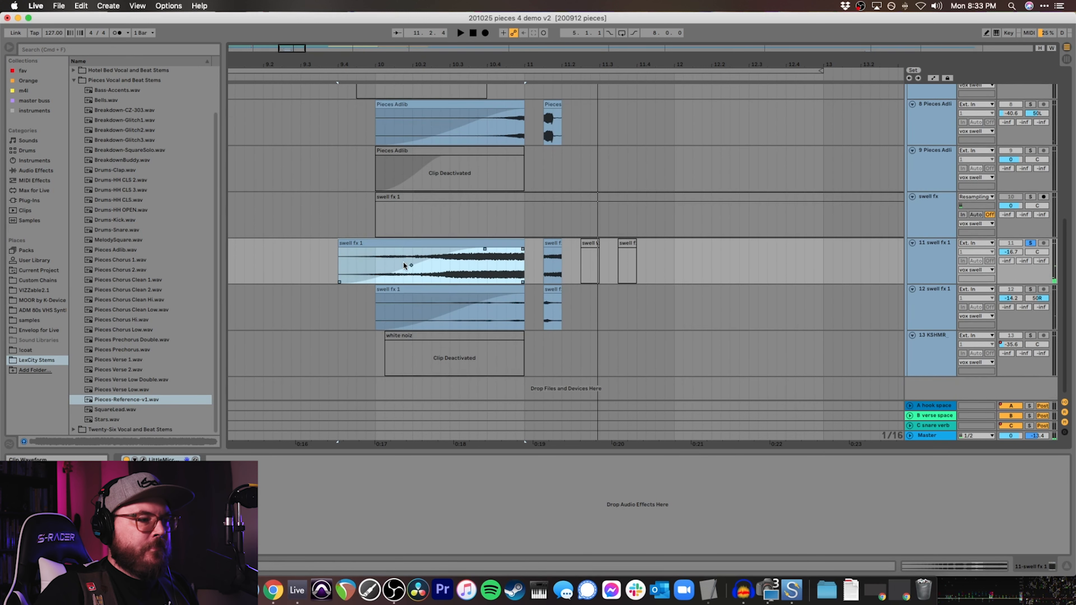
pyautogui.click(422, 336)
pyautogui.press('0')
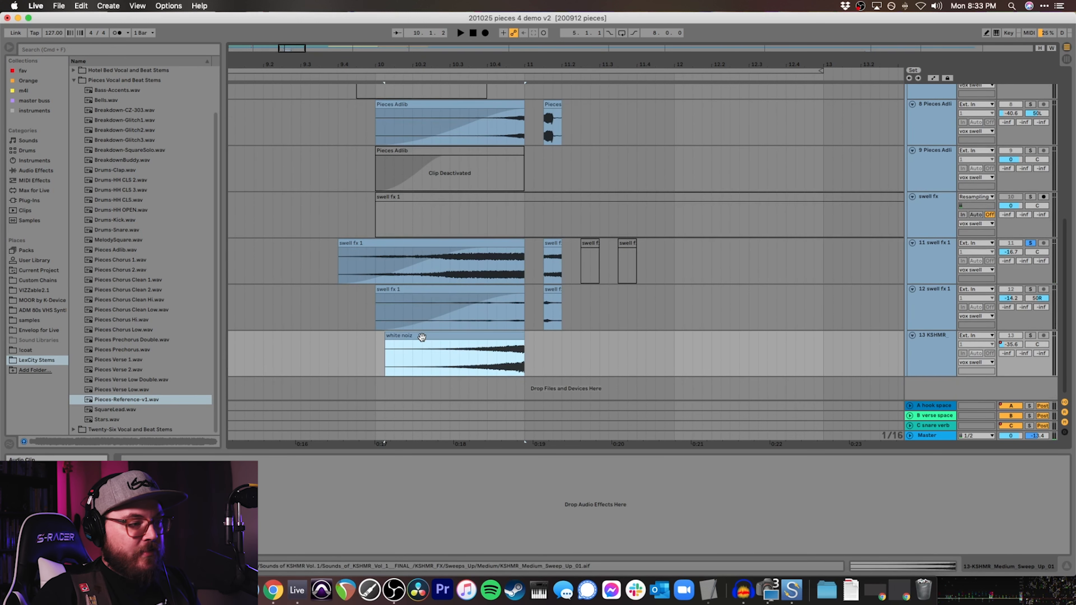
pyautogui.hscroll(-1, 421, 337)
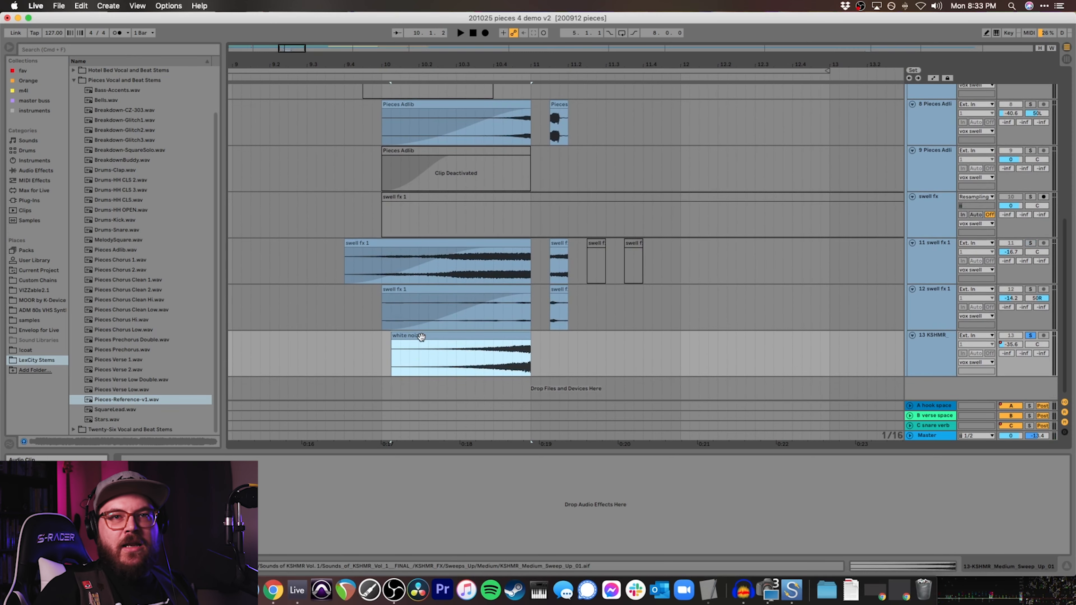
pyautogui.press('space')
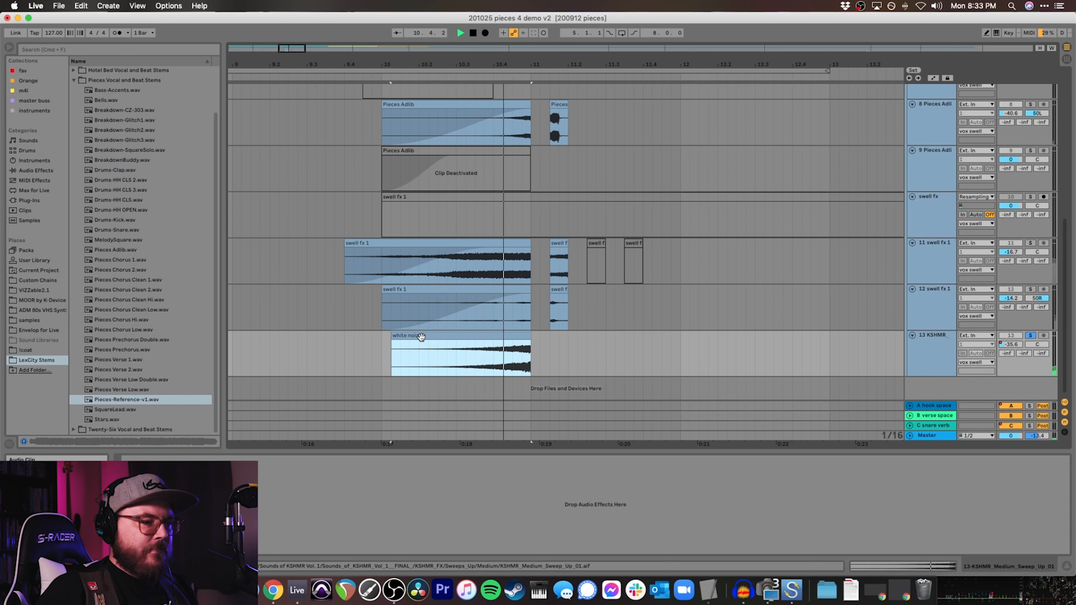
pyautogui.press('space')
# - Play the whole vox swell group from bar 10, first soloed and after that unsoloed together with the melody
pyautogui.scroll(4, 854, 221)
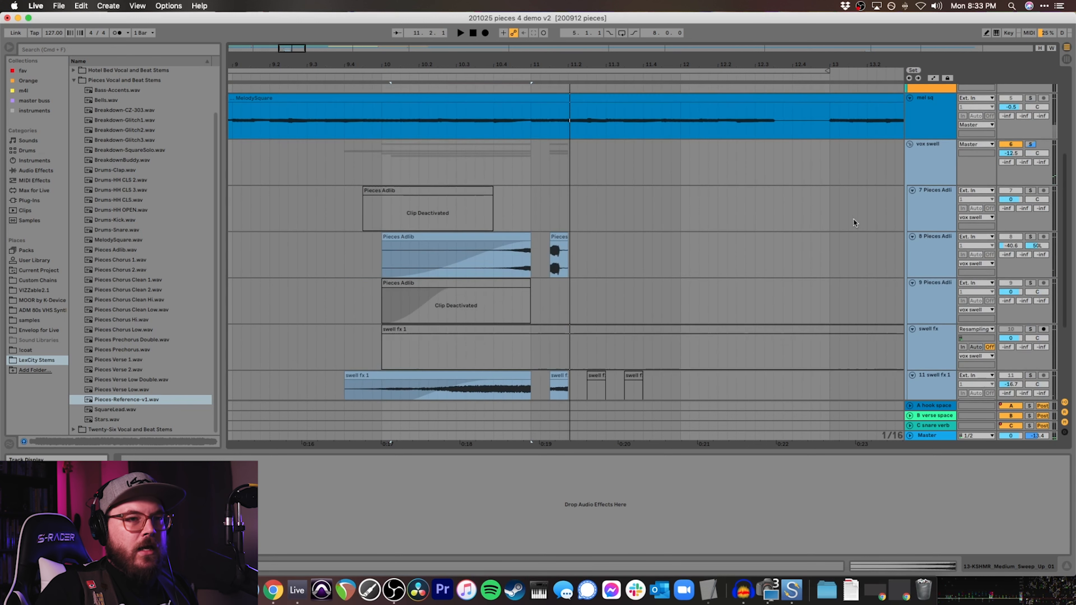
pyautogui.click(925, 161)
pyautogui.click(381, 161)
pyautogui.press('space')
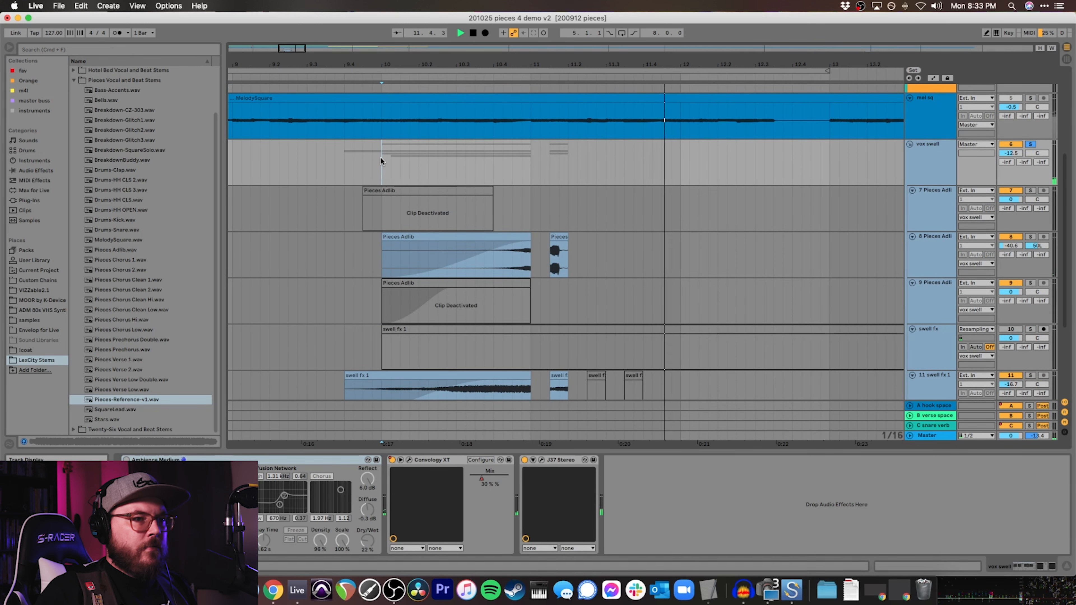
pyautogui.press('space')
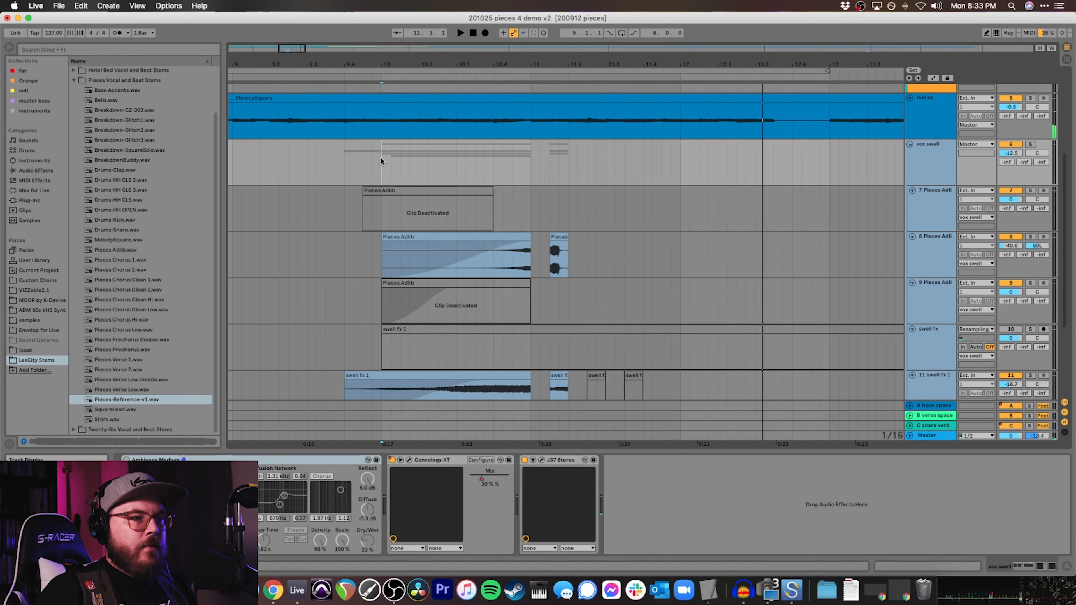
# - Play the 03 200924 pieces v2 clip soloed from the pre1 marker at bar 21
pyautogui.scroll(5, 381, 160)
pyautogui.hscroll(10, 381, 161)
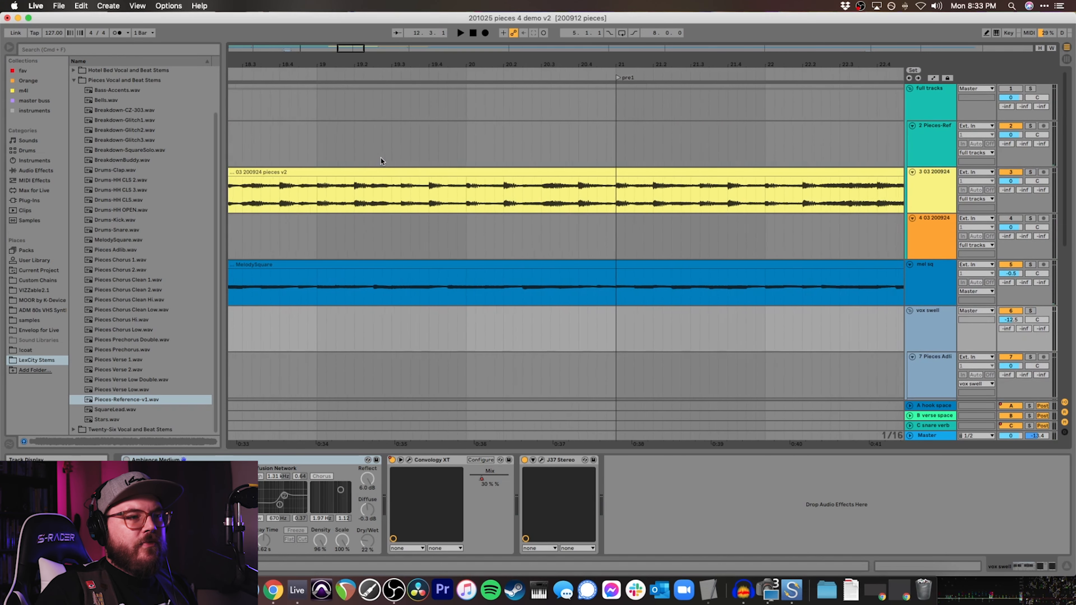
pyautogui.press('-')
pyautogui.press('-')
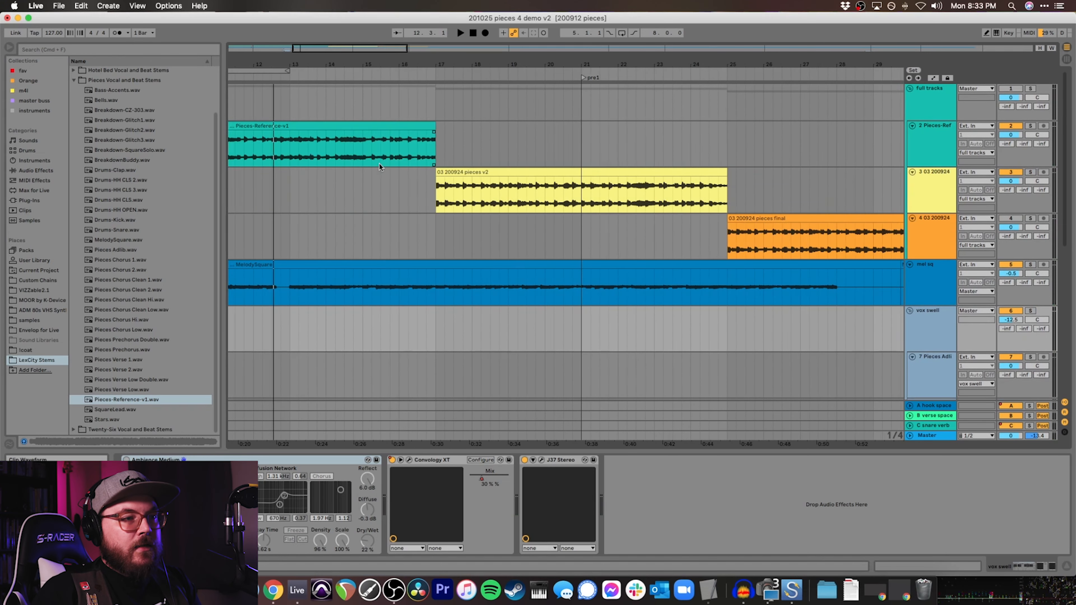
pyautogui.click(581, 198)
pyautogui.press('space')
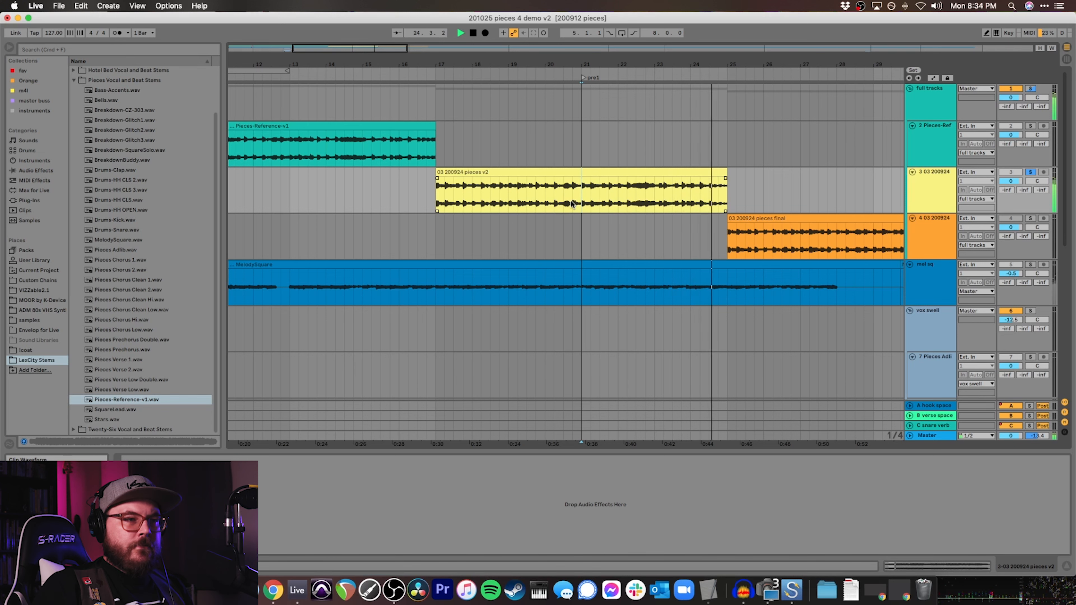
pyautogui.press('space')
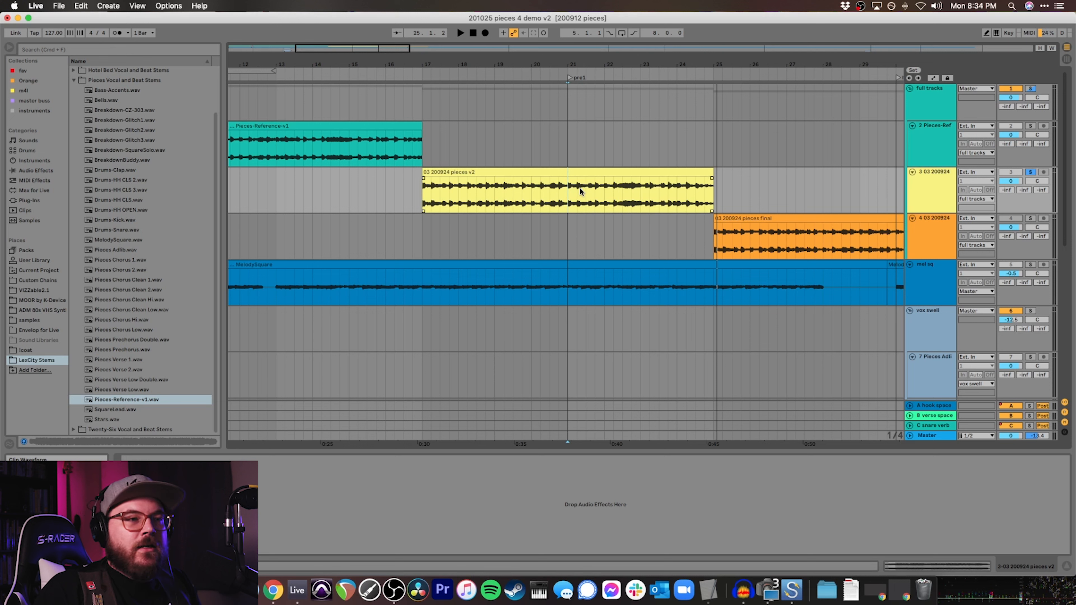
# - Open the sample settings of the 03 200924 pieces v2 clip and hide them again
pyautogui.click(568, 199)
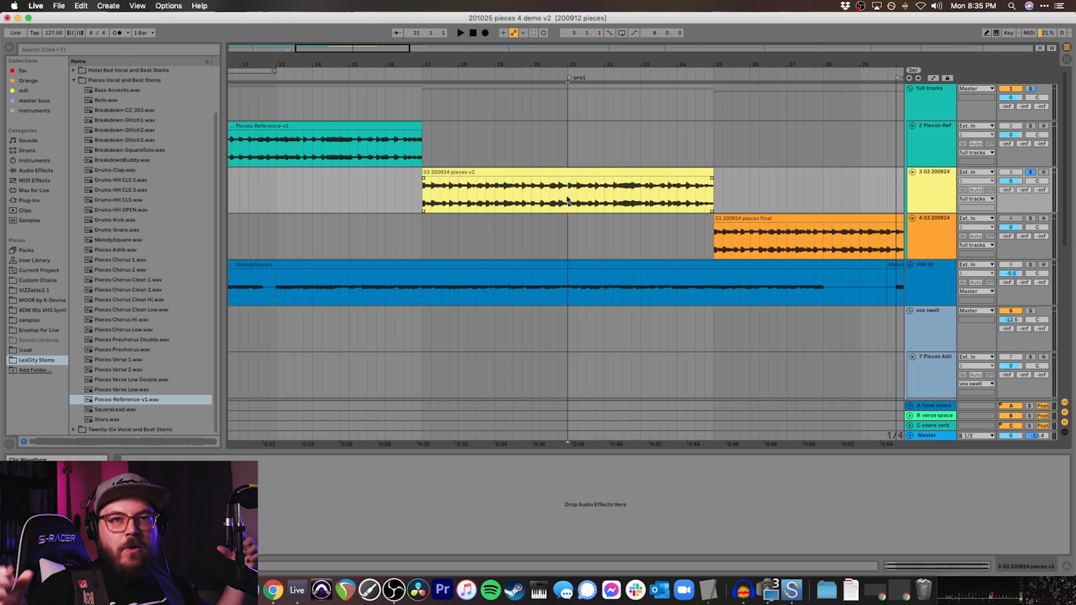
pyautogui.click(519, 171)
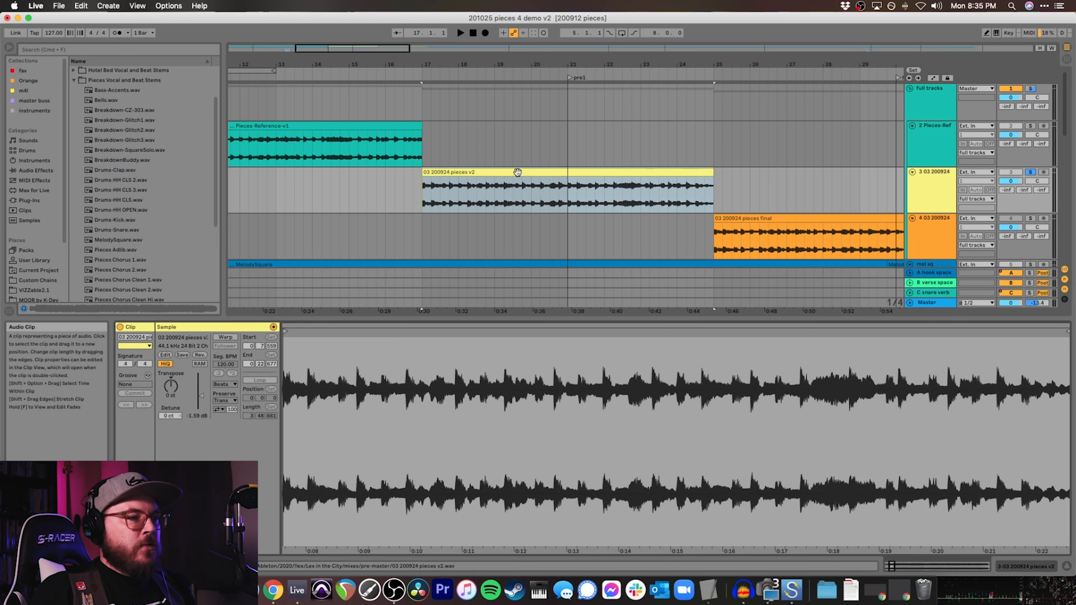
pyautogui.doubleClick(517, 173)
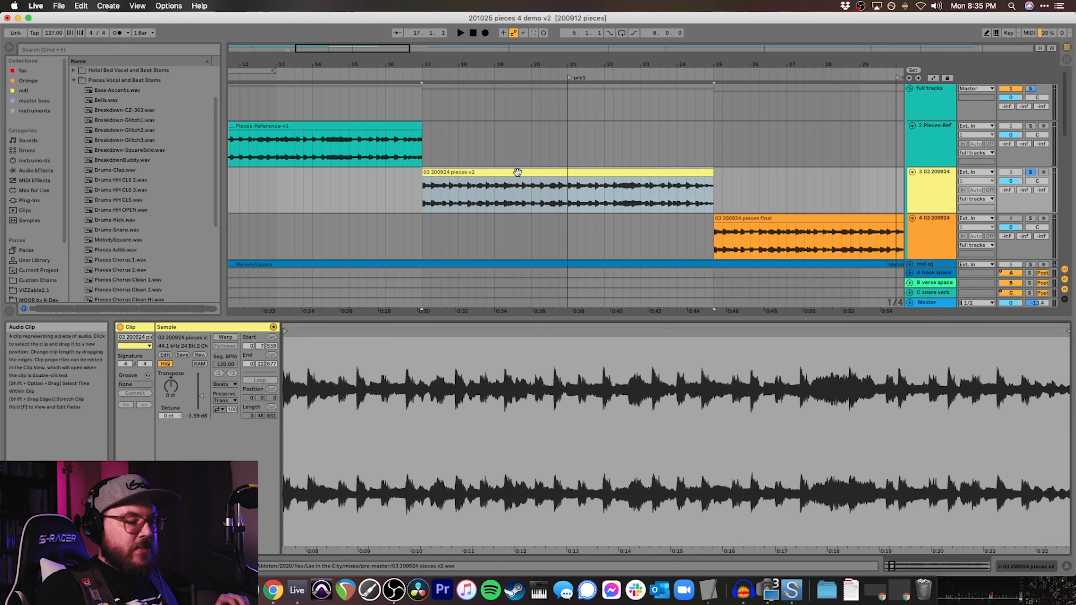
pyautogui.hotkey('shift', 'Tab')
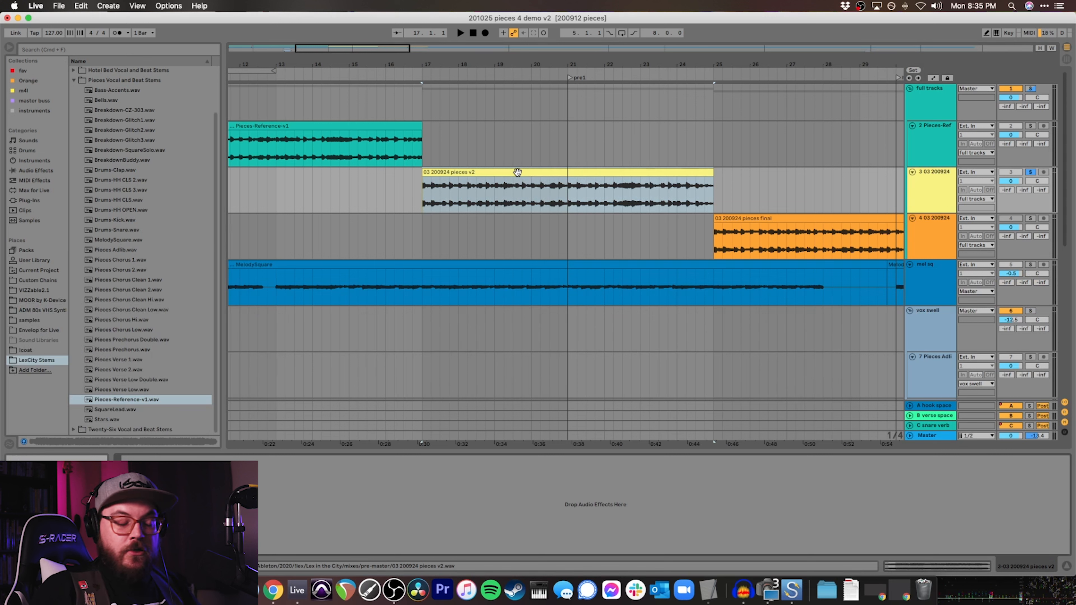
# - Move the 03 200924 pieces final clip to bar 17, aligned beneath the 03 200924 pieces v2 clip
pyautogui.click(518, 173)
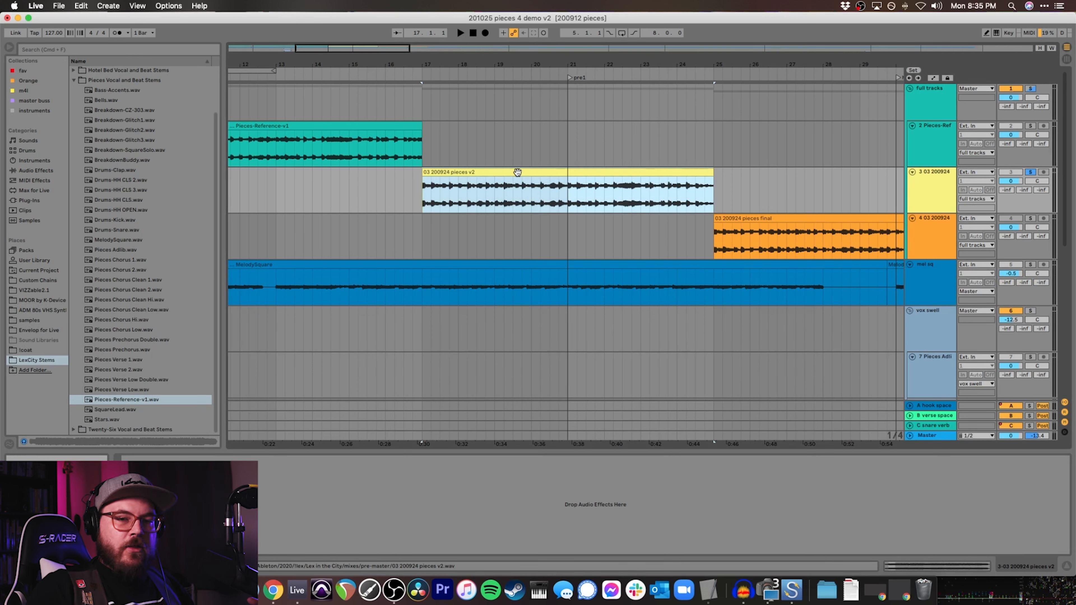
pyautogui.click(515, 181)
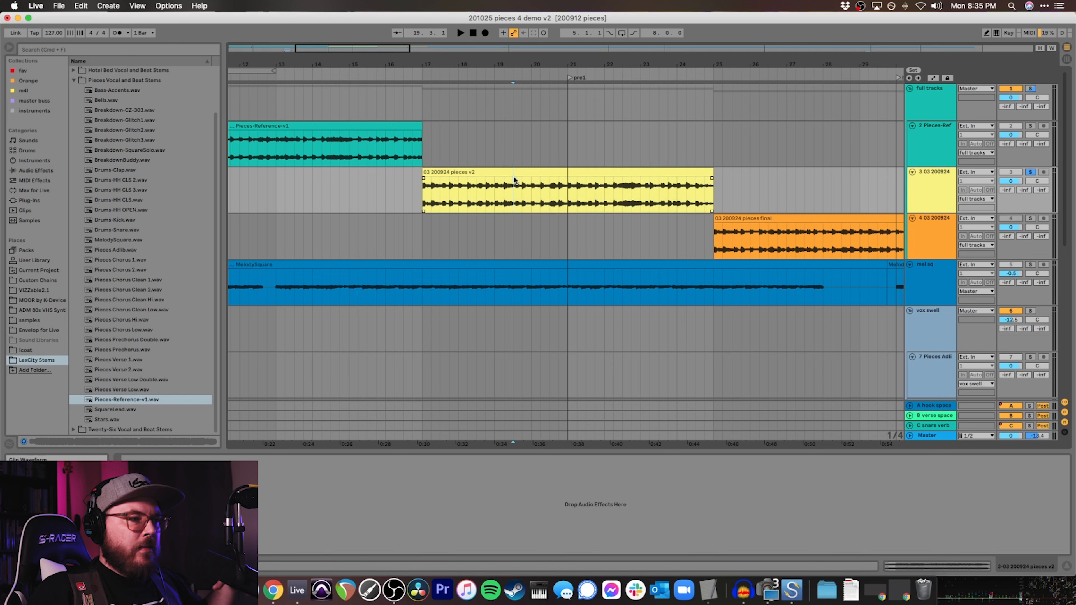
pyautogui.click(518, 172)
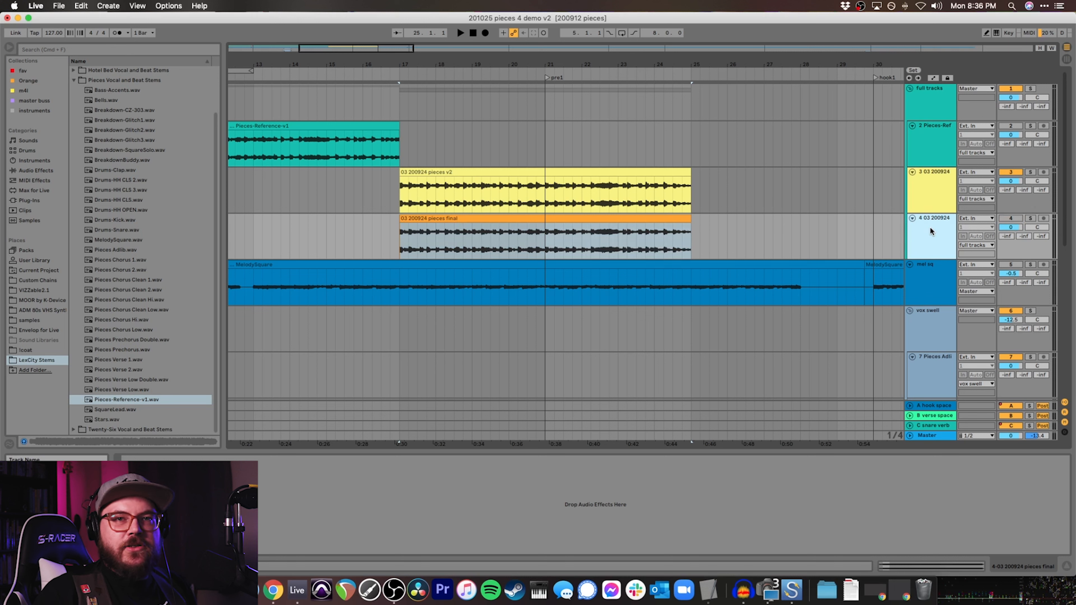
# - Loop the eight bars of the 03 200924 pieces v2 clip from bar 17 and start playback
pyautogui.click(529, 173)
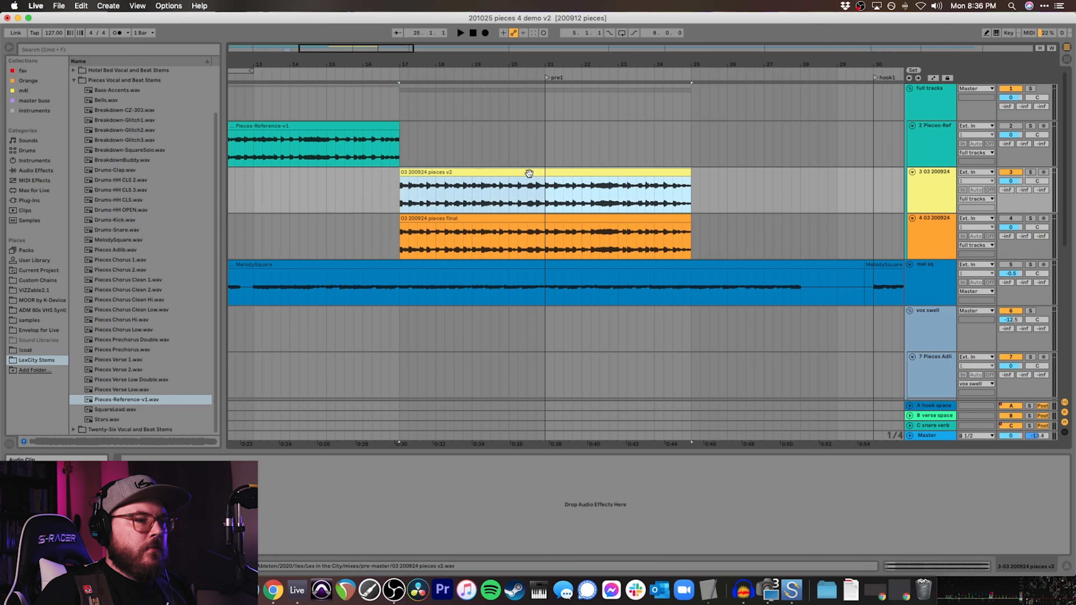
pyautogui.press('space')
pyautogui.press('super+l')
# - Compare the final mix on track 4 with pieces v2 by toggling track 4's solo during looped playback, and restart from bar 17
pyautogui.click(521, 222)
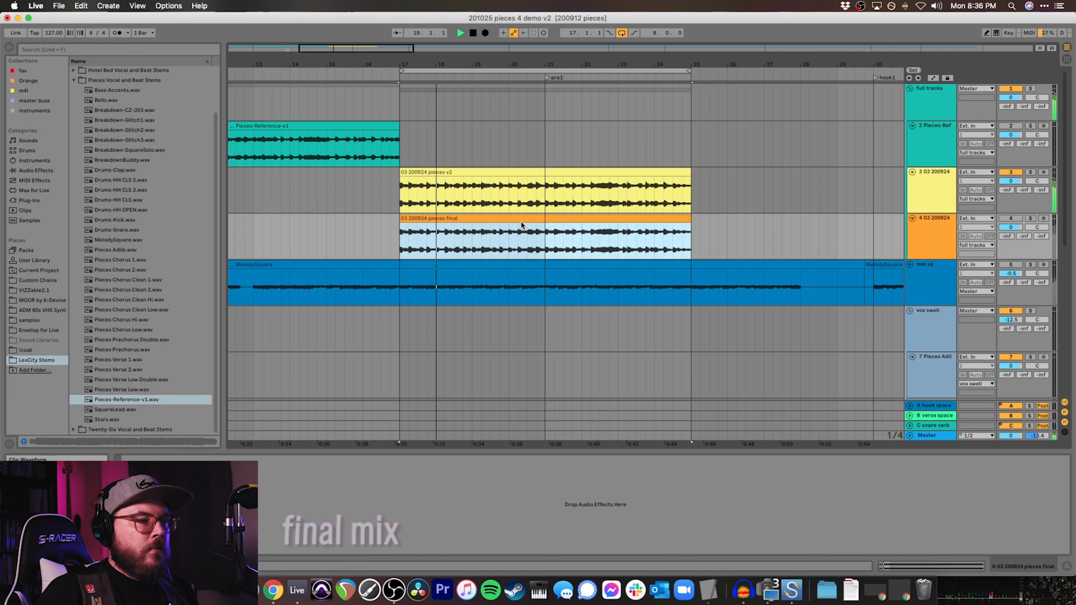
pyautogui.press('s')
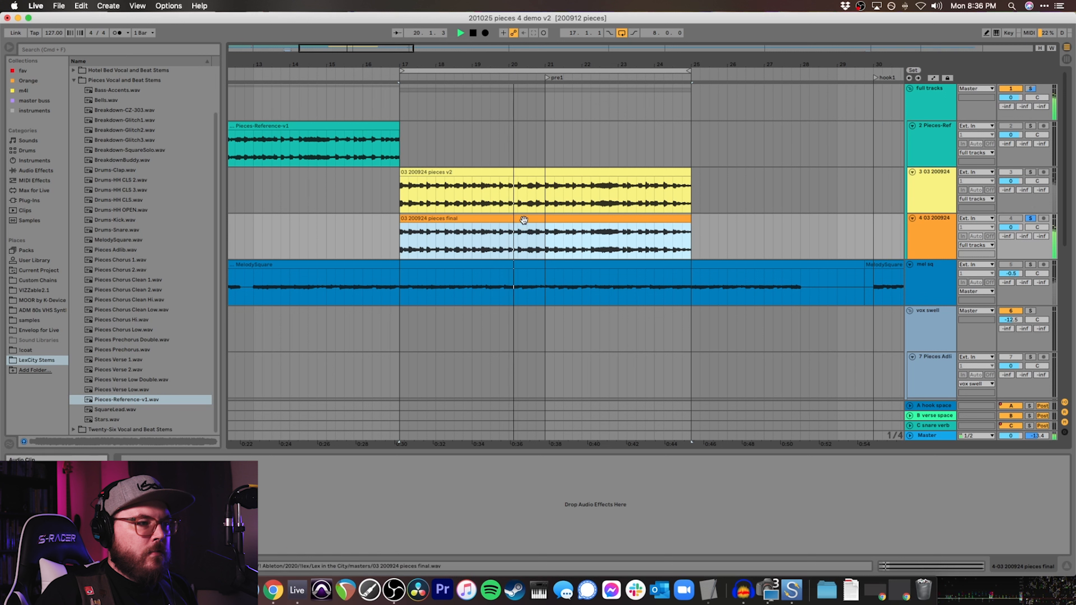
pyautogui.press('s')
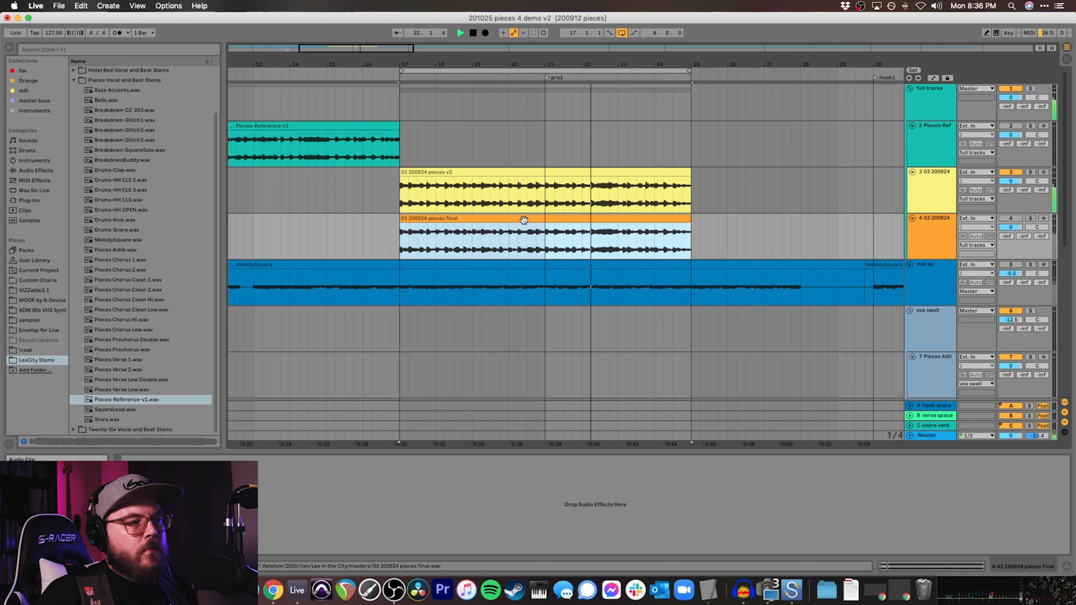
pyautogui.press('s')
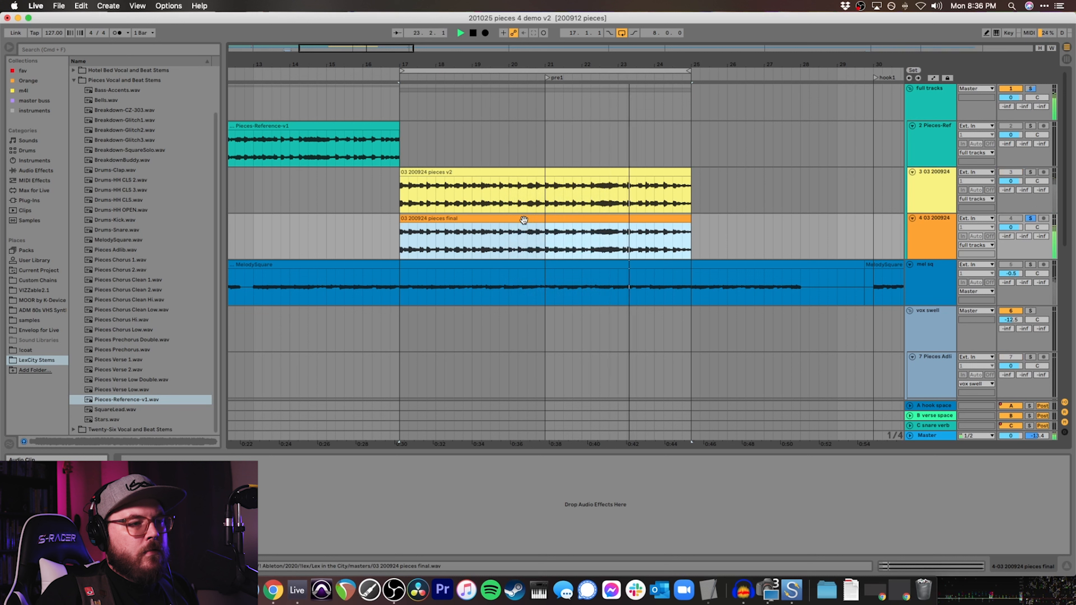
pyautogui.press('space')
pyautogui.press('space')
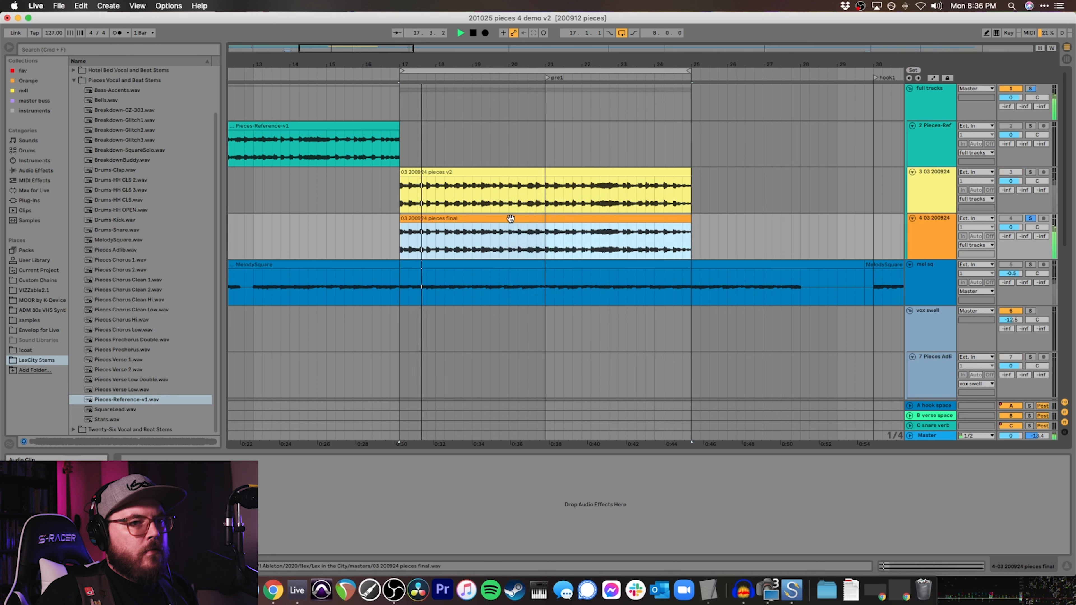
# - Turn off track 4's solo, stop playback, and play the 03 200924 pieces v2 clip from bar 17
pyautogui.press('s')
pyautogui.press('space')
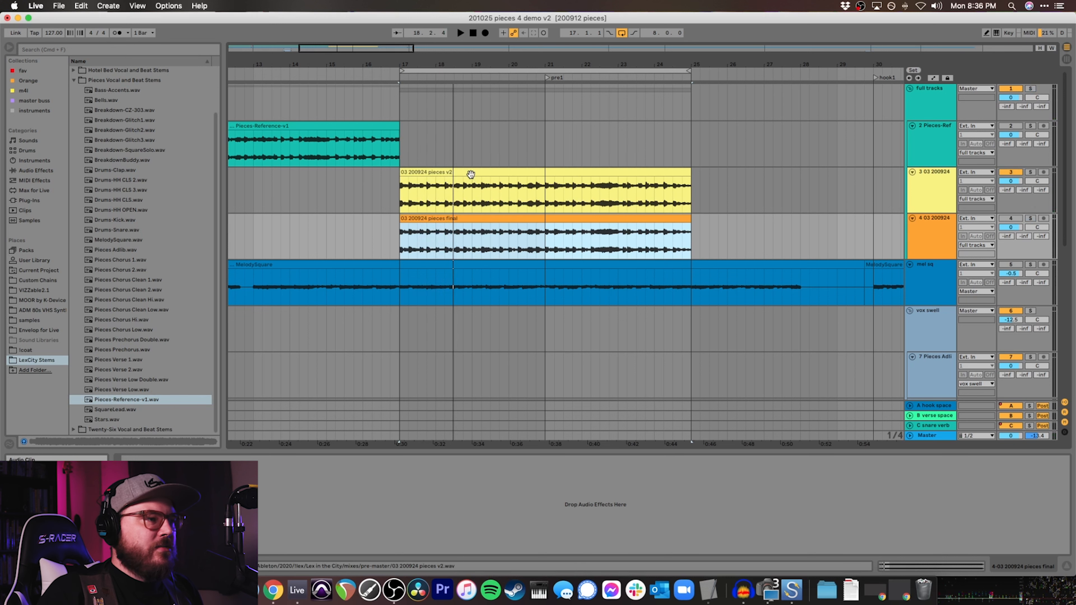
pyautogui.click(471, 174)
pyautogui.click(471, 219)
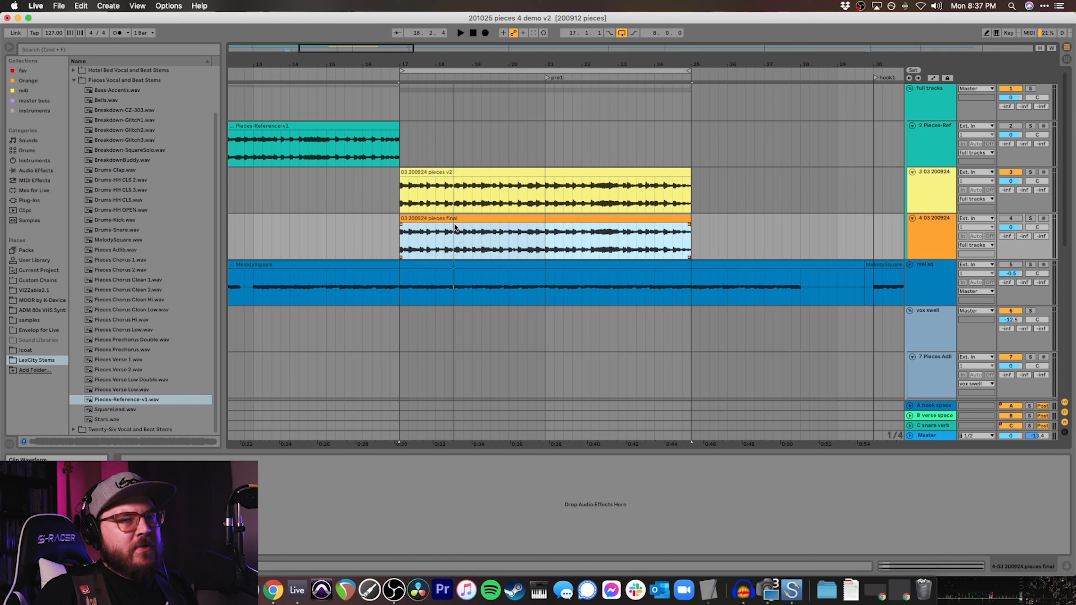
pyautogui.click(458, 173)
pyautogui.click(458, 173)
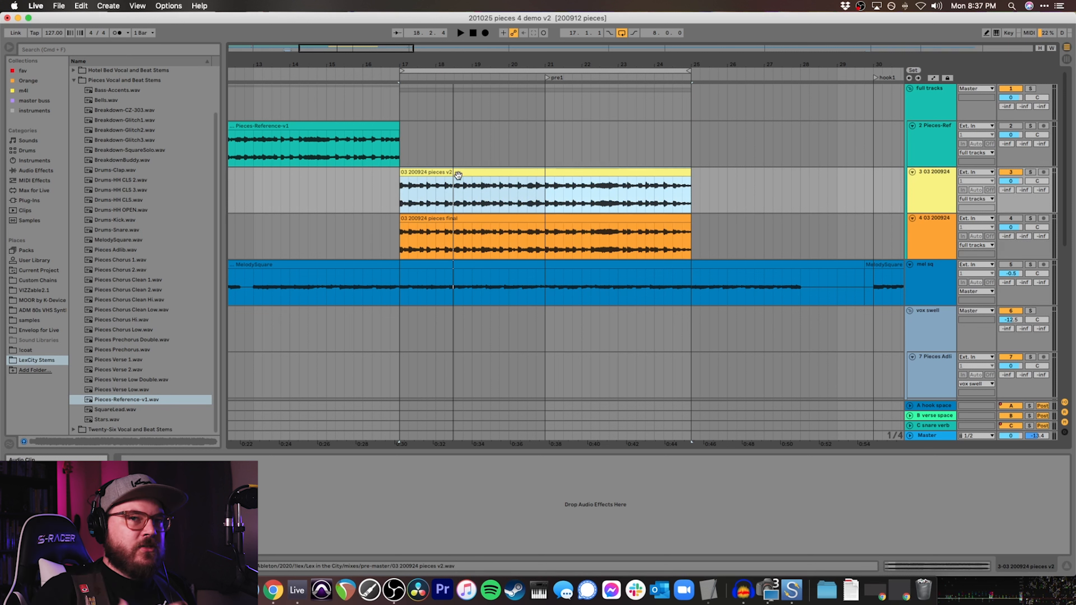
pyautogui.press('space')
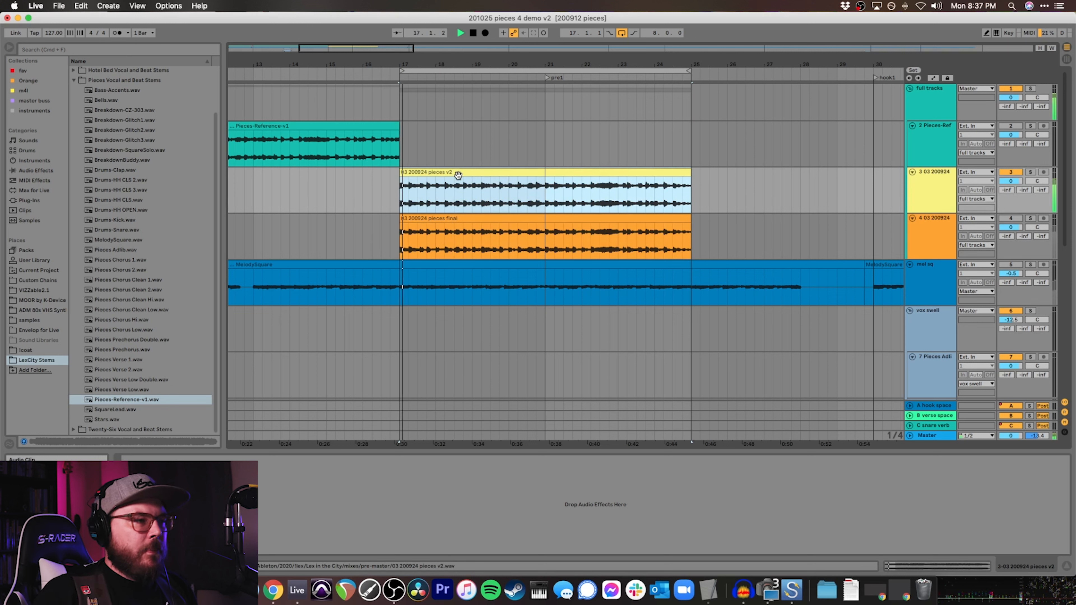
# - Solo track 4 and listen to the 03 200924 pieces final clip from bar 17, stopping playback after a short passage
pyautogui.click(439, 218)
pyautogui.press('space')
pyautogui.press('s')
pyautogui.press('space')
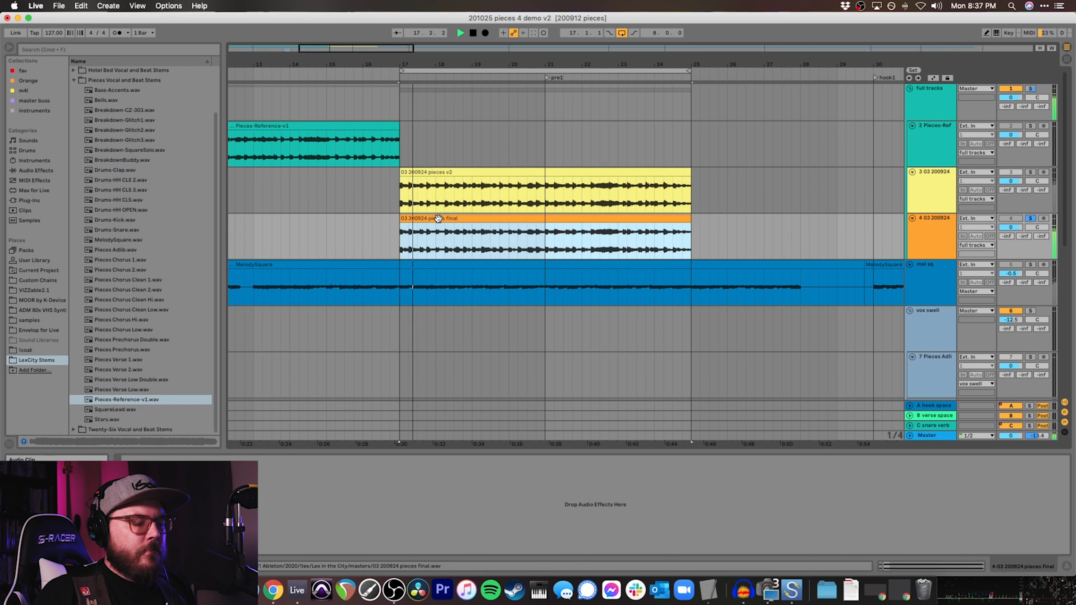
pyautogui.press('space')
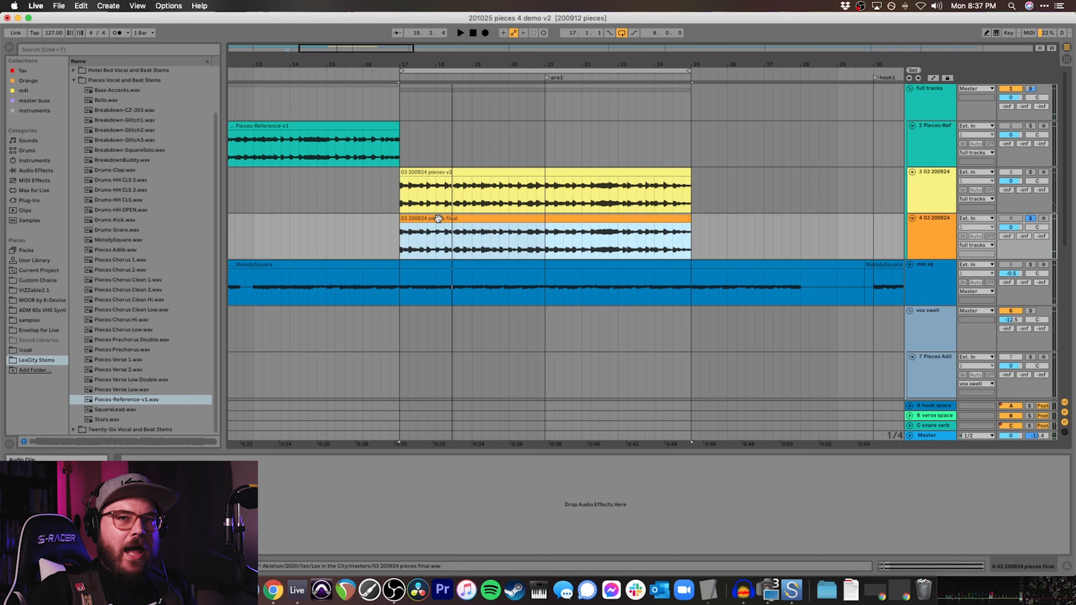
# - Solo track 3 and play the 03 200924 pieces v2 clip again from bar 17
pyautogui.click(467, 175)
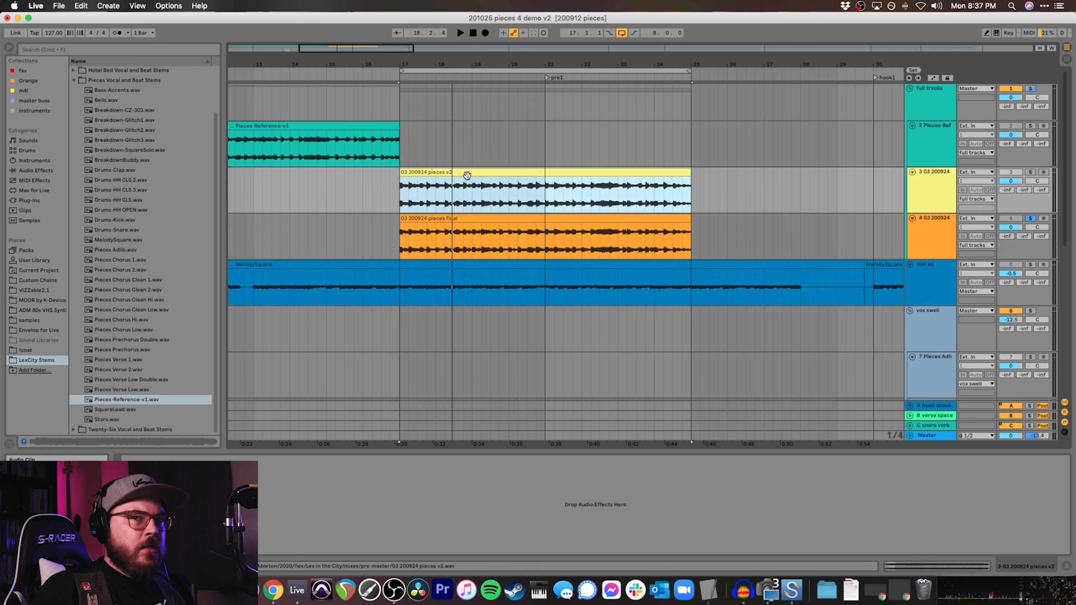
pyautogui.press('space')
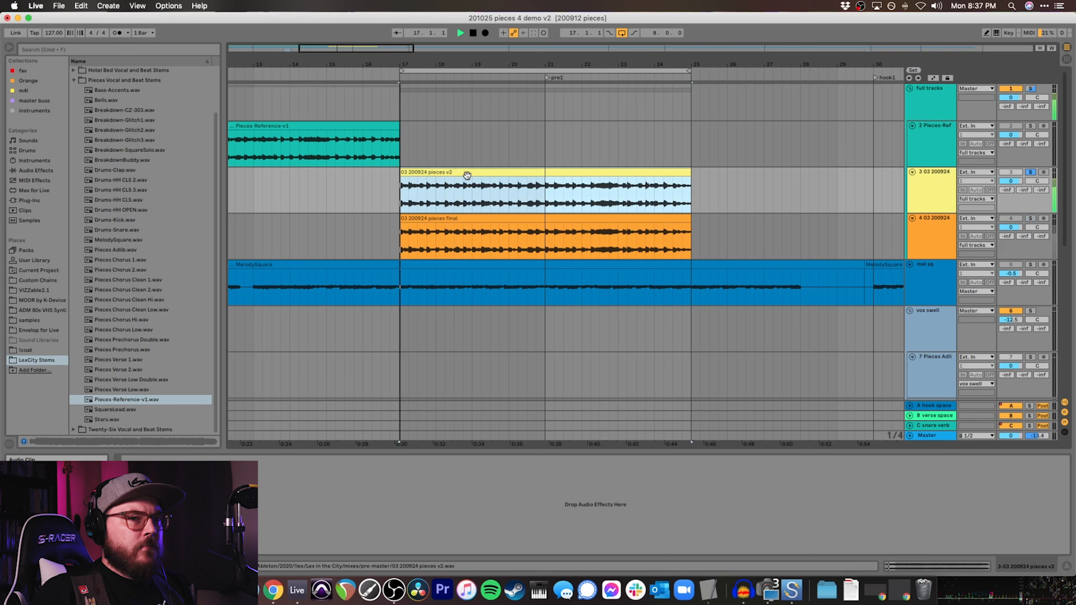